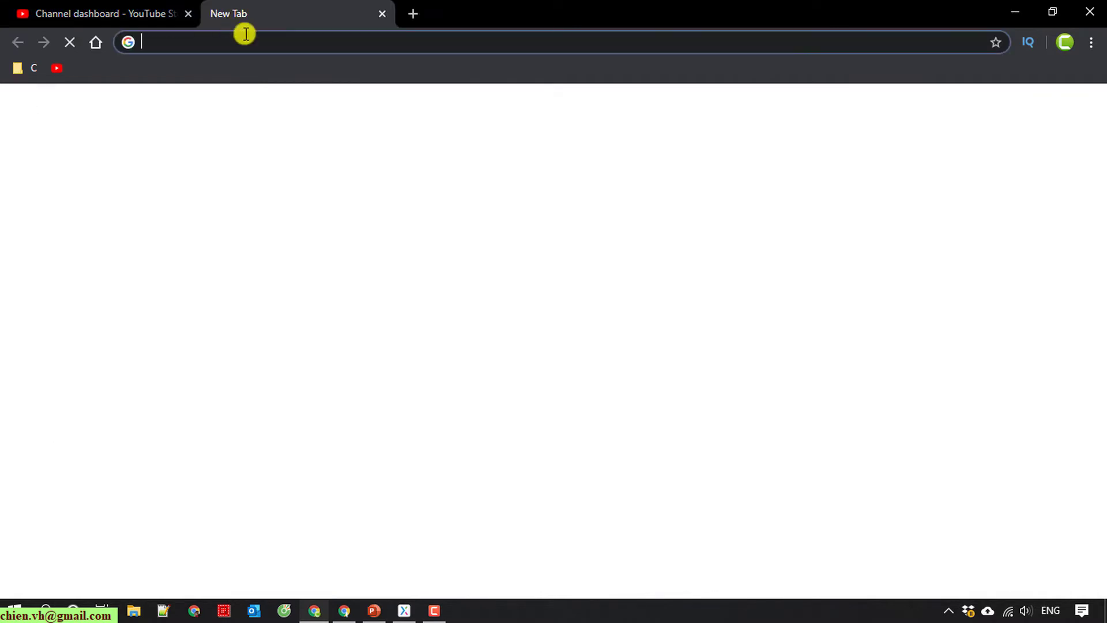
Step: Load localhost in the browser to check the default IIS page
text(localhos)
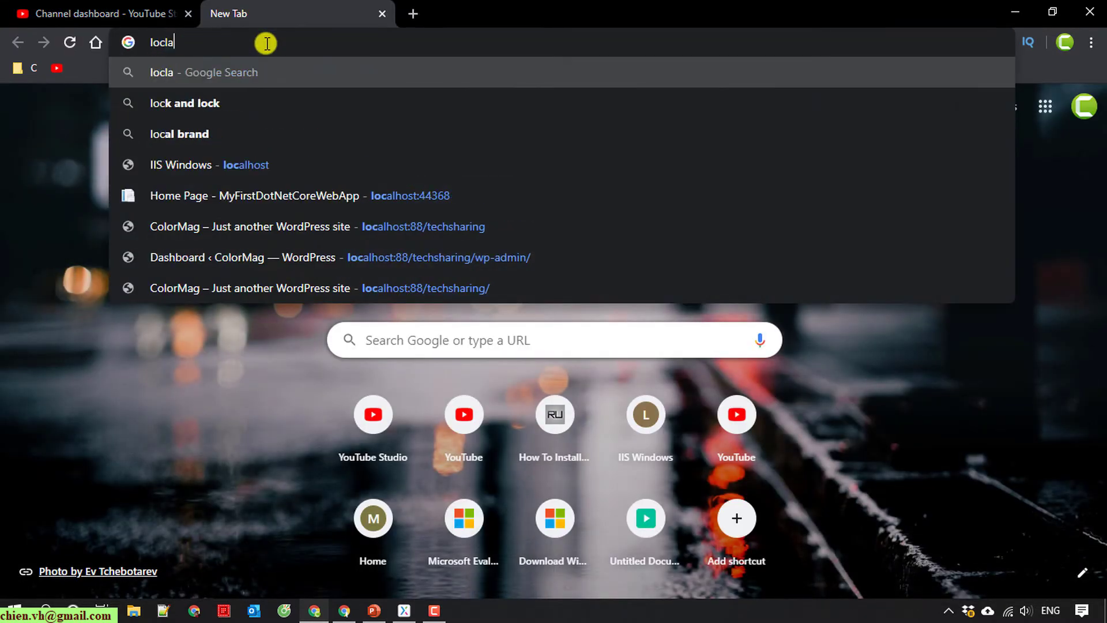
text(t)
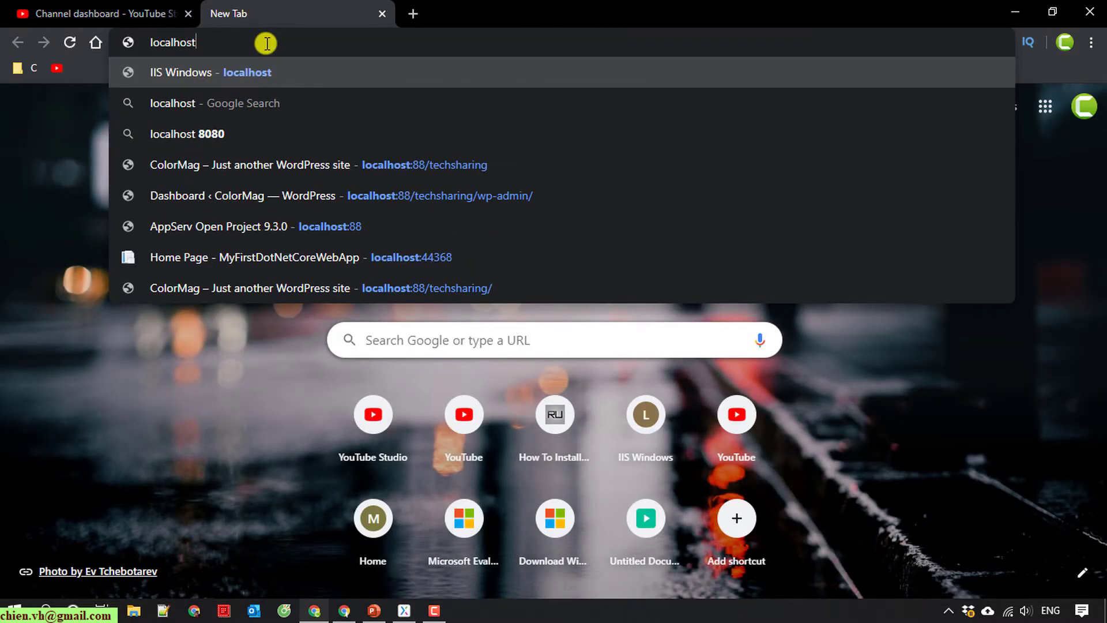
key(Return)
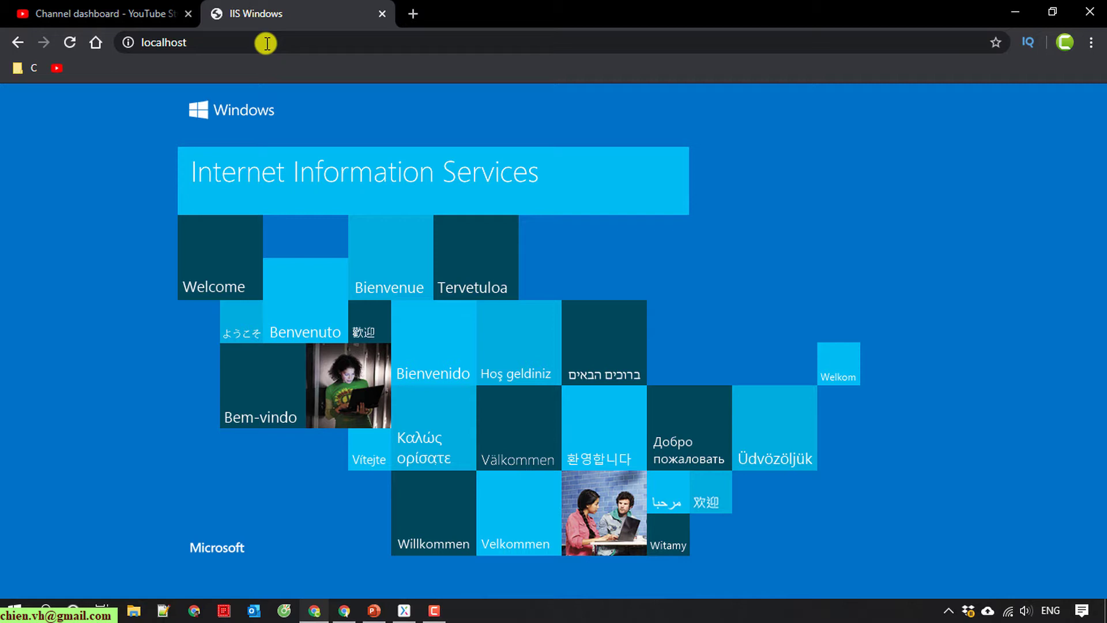
click(199, 42)
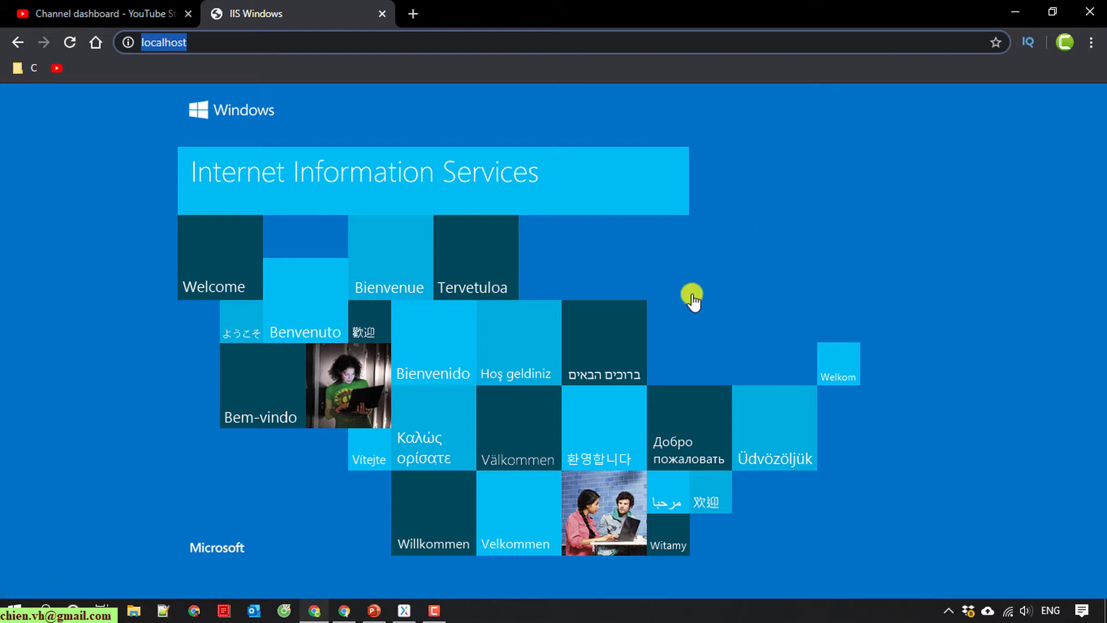
Step: Open Internet Information Services (IIS) Manager and expand the server's Sites node
click(15, 609)
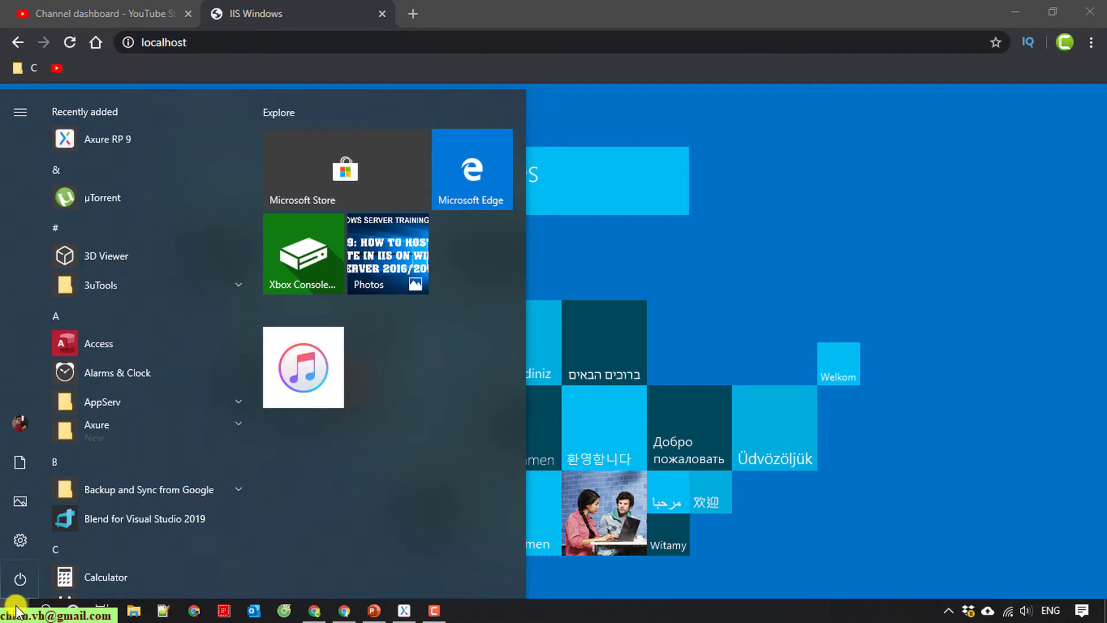
text(in)
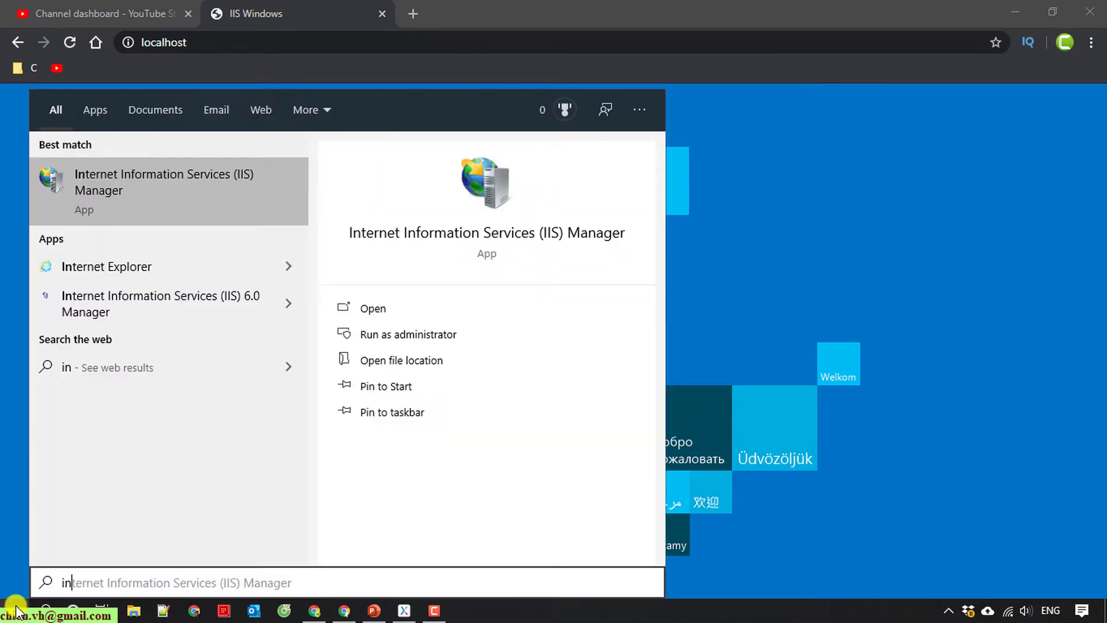
click(132, 183)
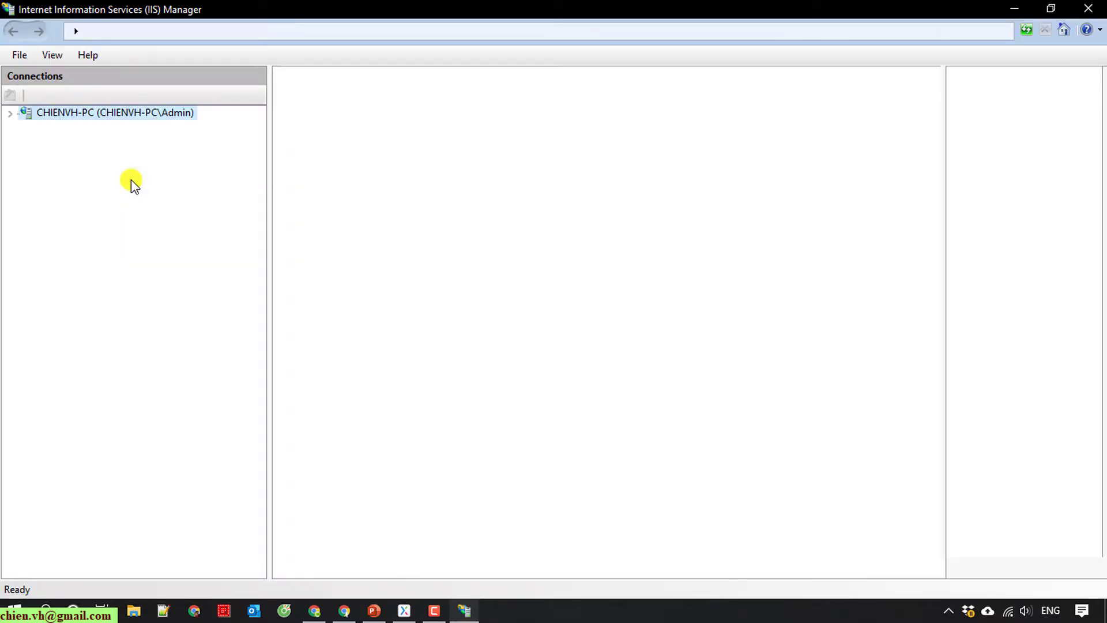
click(10, 113)
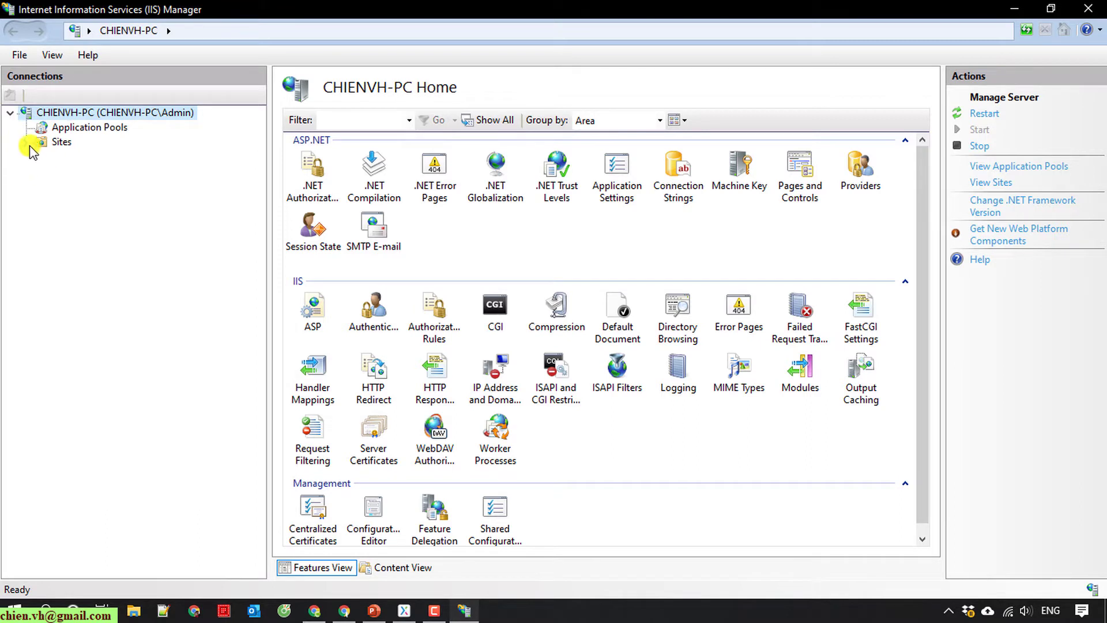
click(26, 142)
Step: Start adding a website under Sites with axure.local as both its site name and host name
right_click(59, 142)
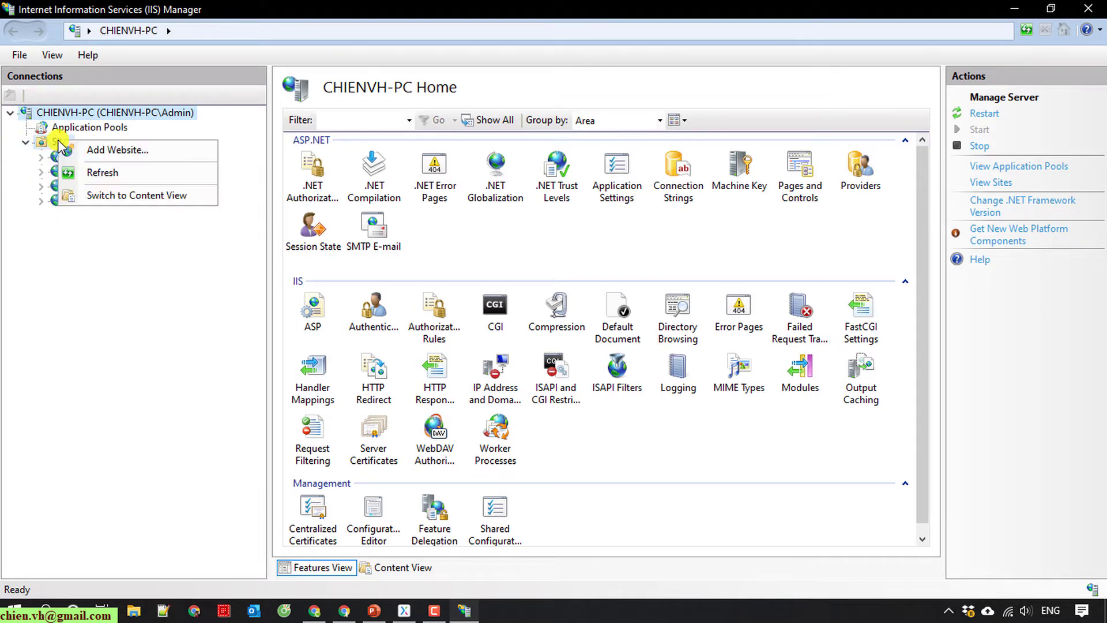
click(144, 151)
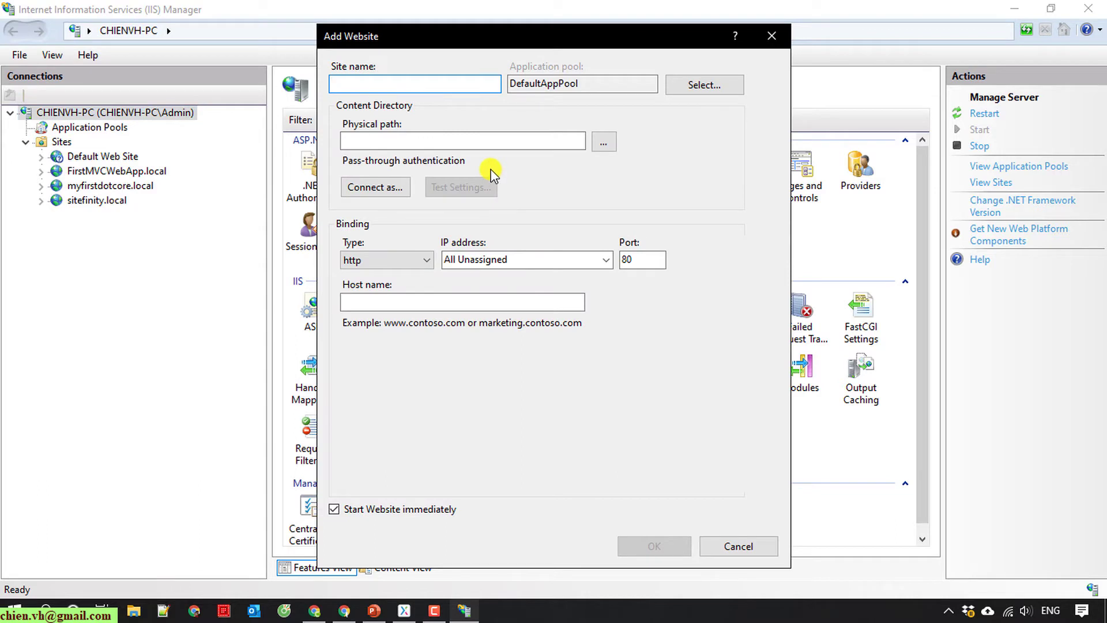
text(axure)
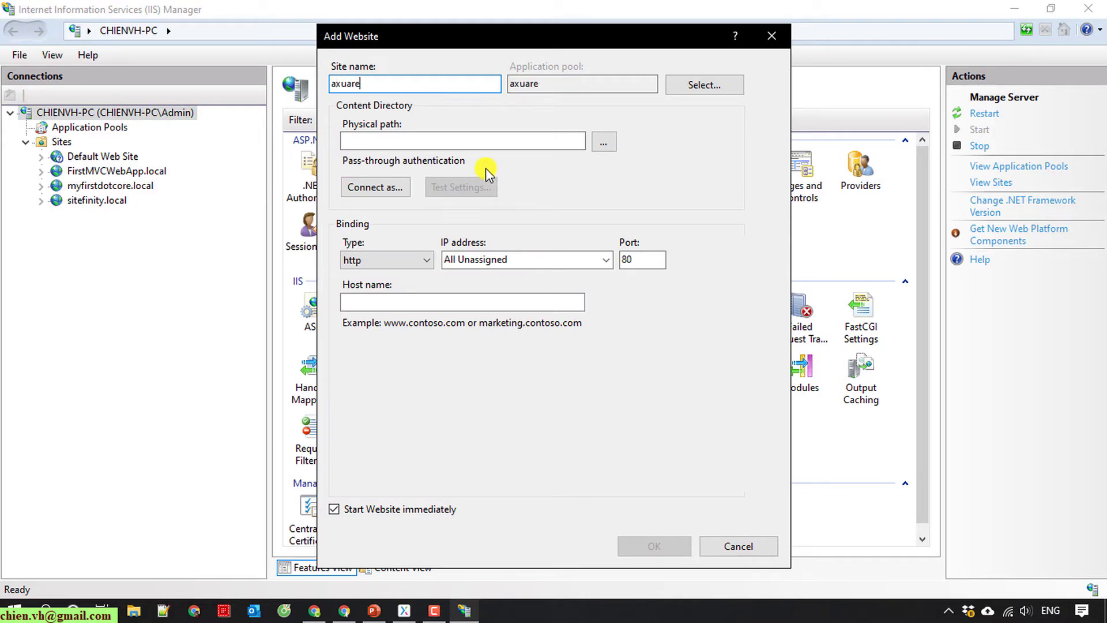
key(BackSpace)
key(BackSpace)
key(BackSpace)
text(ure.local)
key(ctrl+a)
key(ctrl+c)
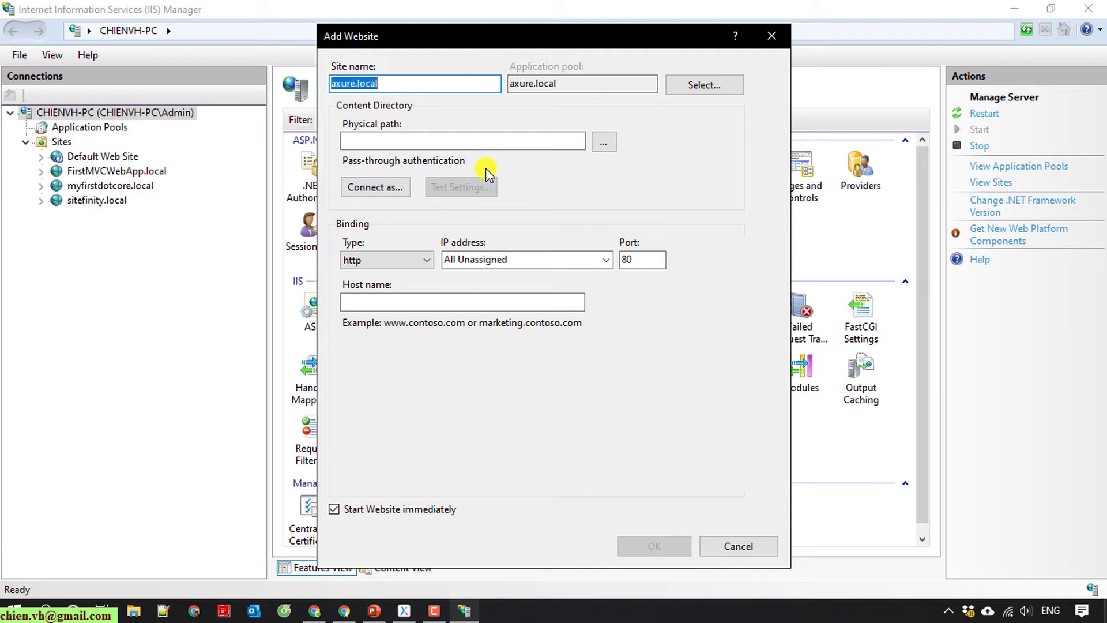
click(418, 300)
key(ctrl+v)
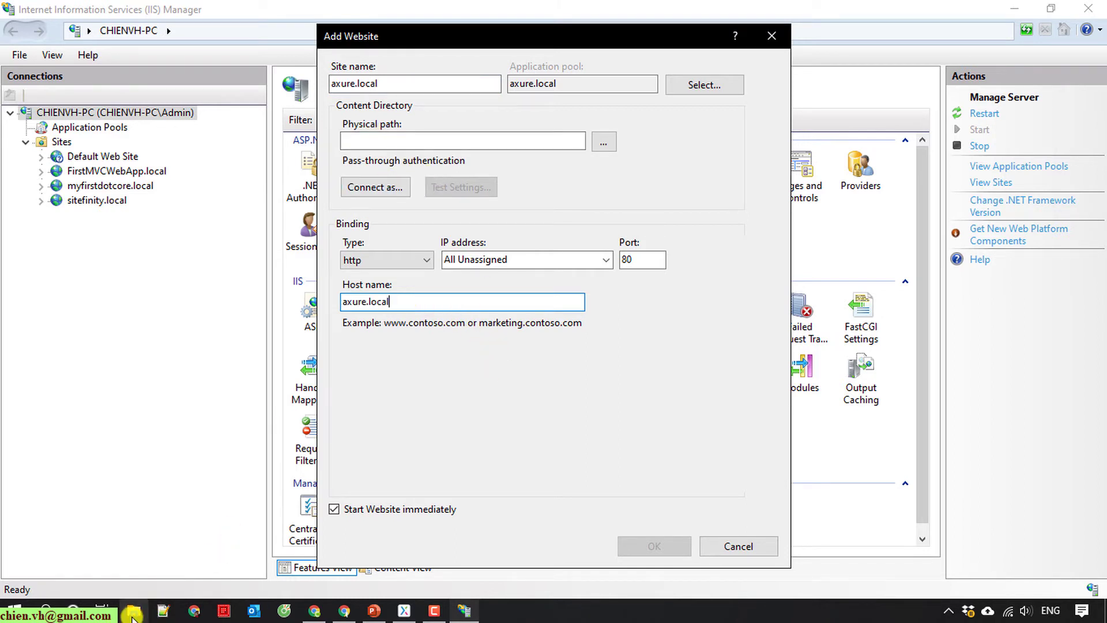
Step: In File Explorer, create a folder named My Axure inside C:\inetpub\wwwroot
click(163, 611)
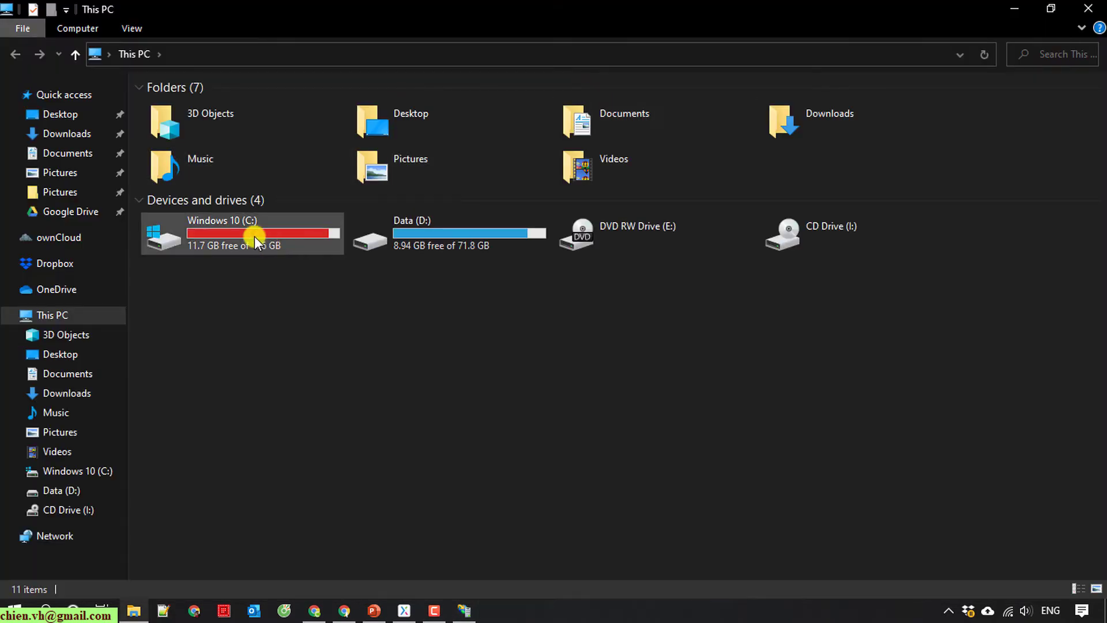
double_click(254, 237)
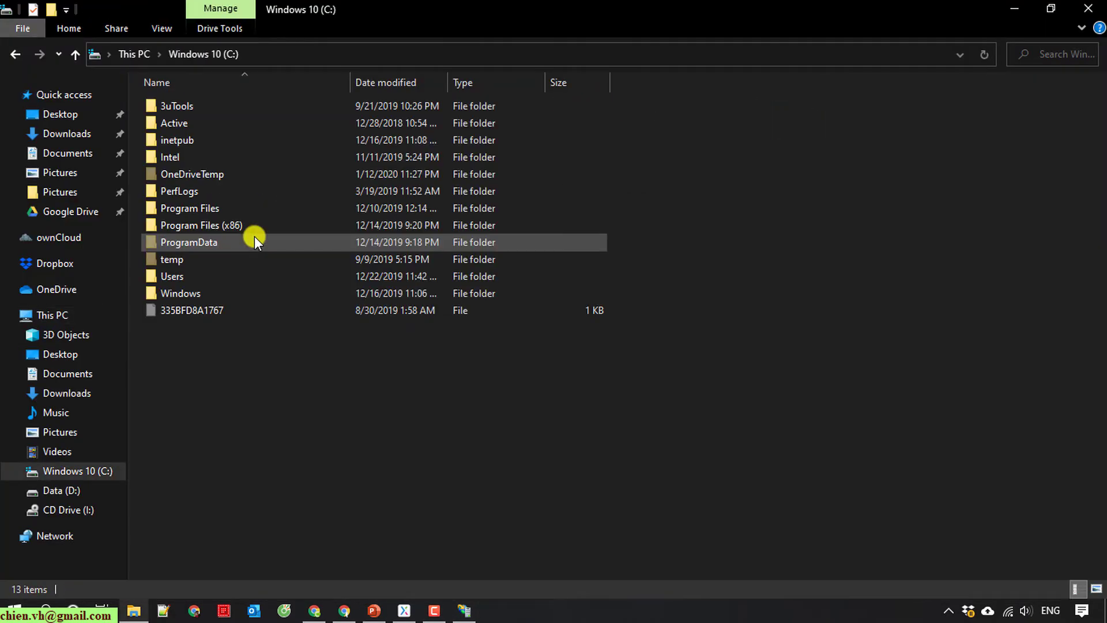
double_click(188, 139)
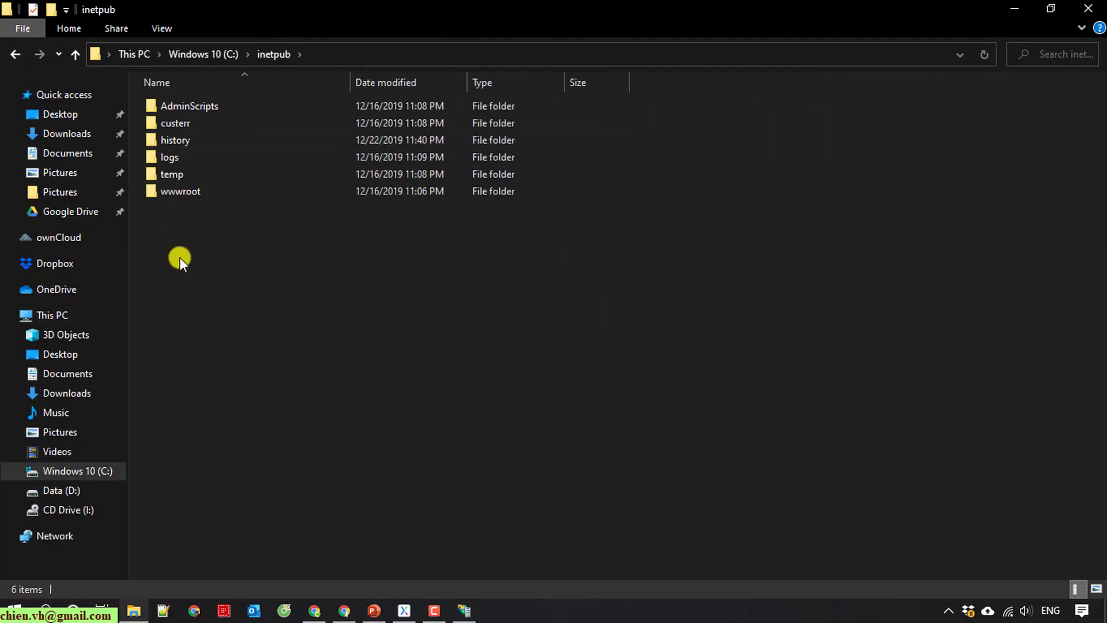
double_click(199, 193)
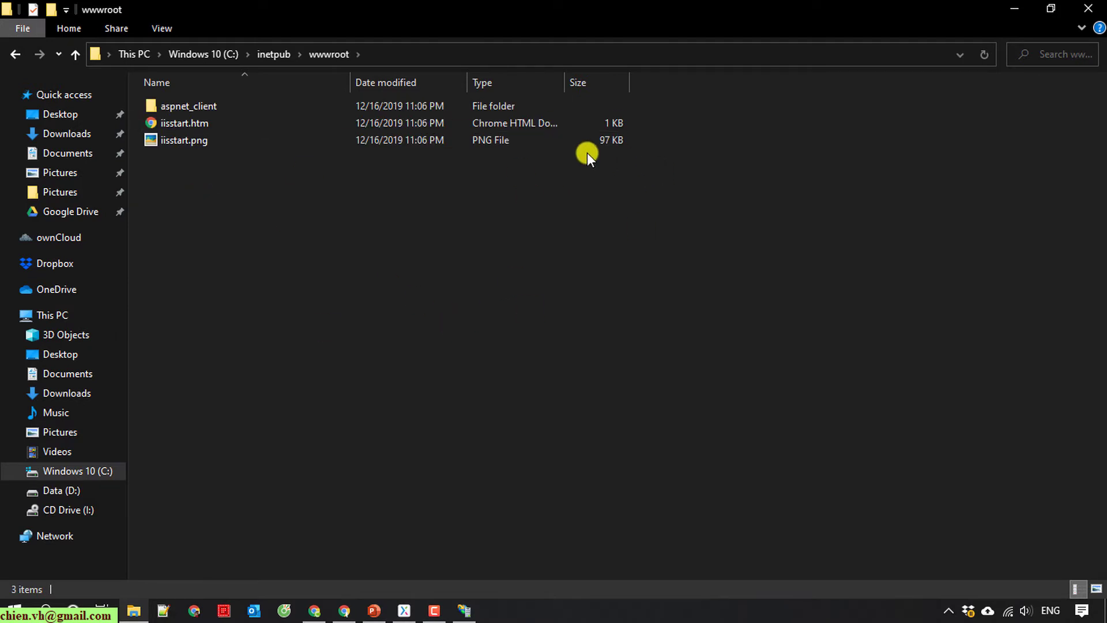
right_click(171, 220)
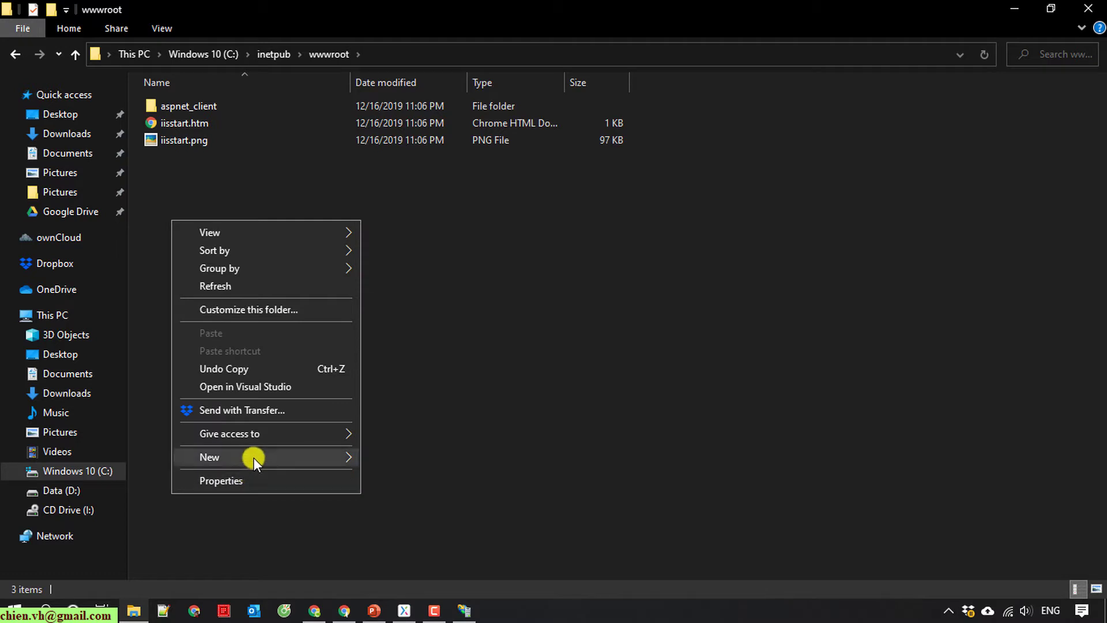
mouse_move(254, 457)
click(406, 465)
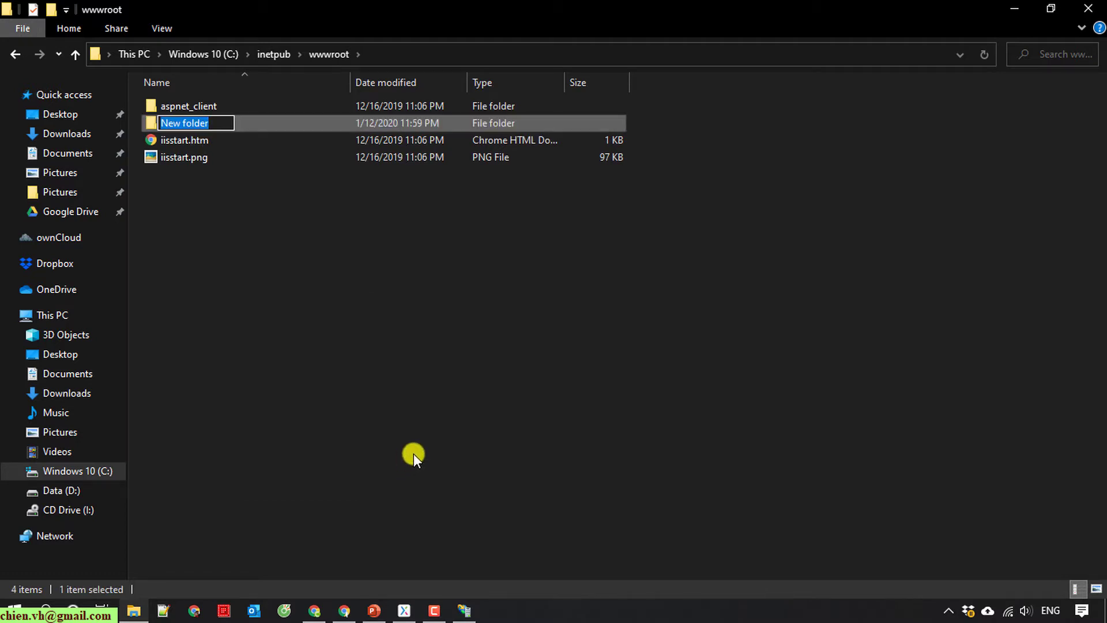
text(My Axure)
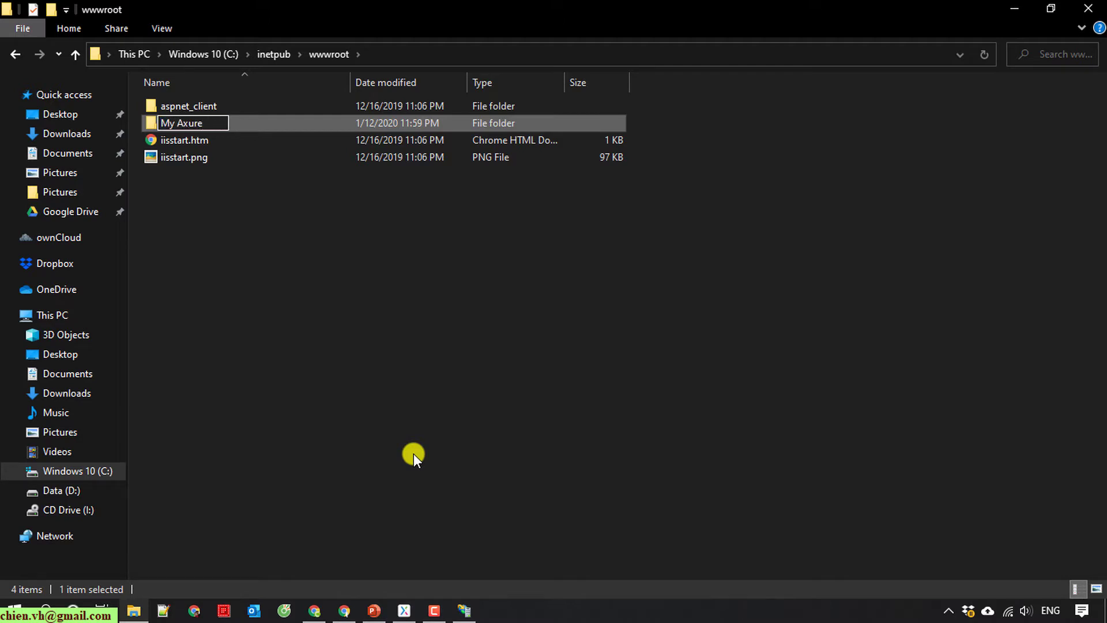
key(Return)
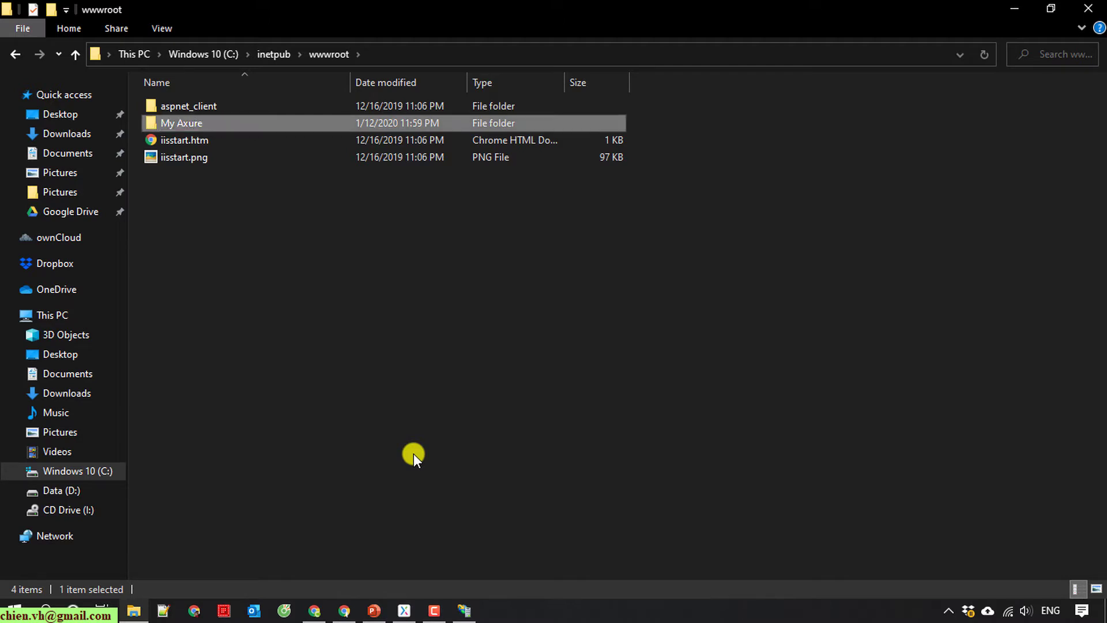
Step: Copy the My Axure folder's path, C:\inetpub\wwwroot\My Axure, into the new website's physical path and create the site
key(Return)
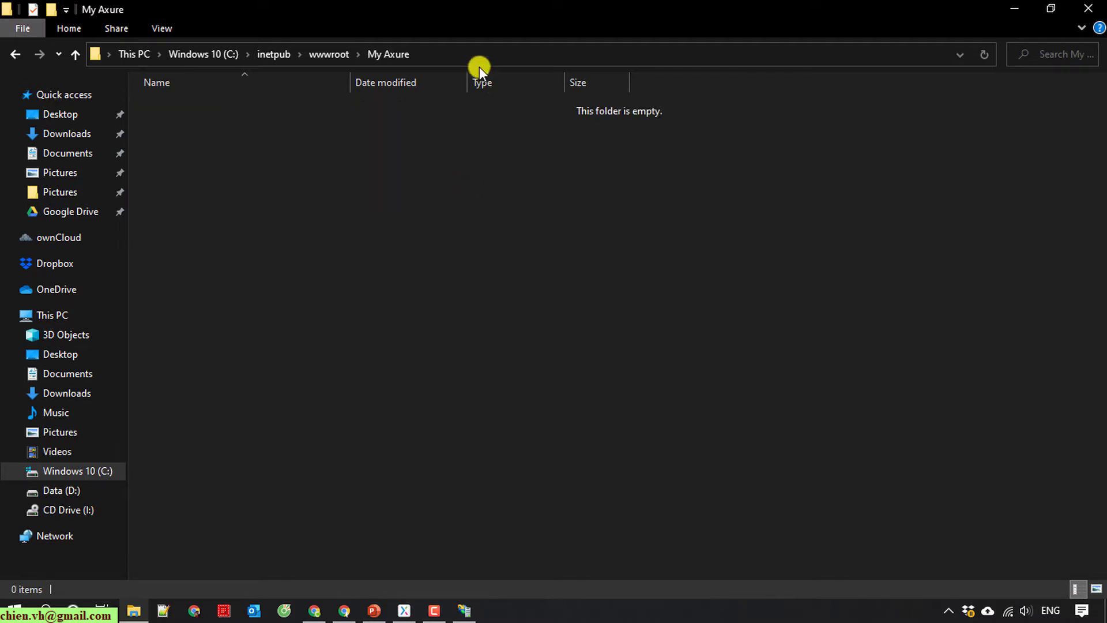
click(435, 57)
key(ctrl+c)
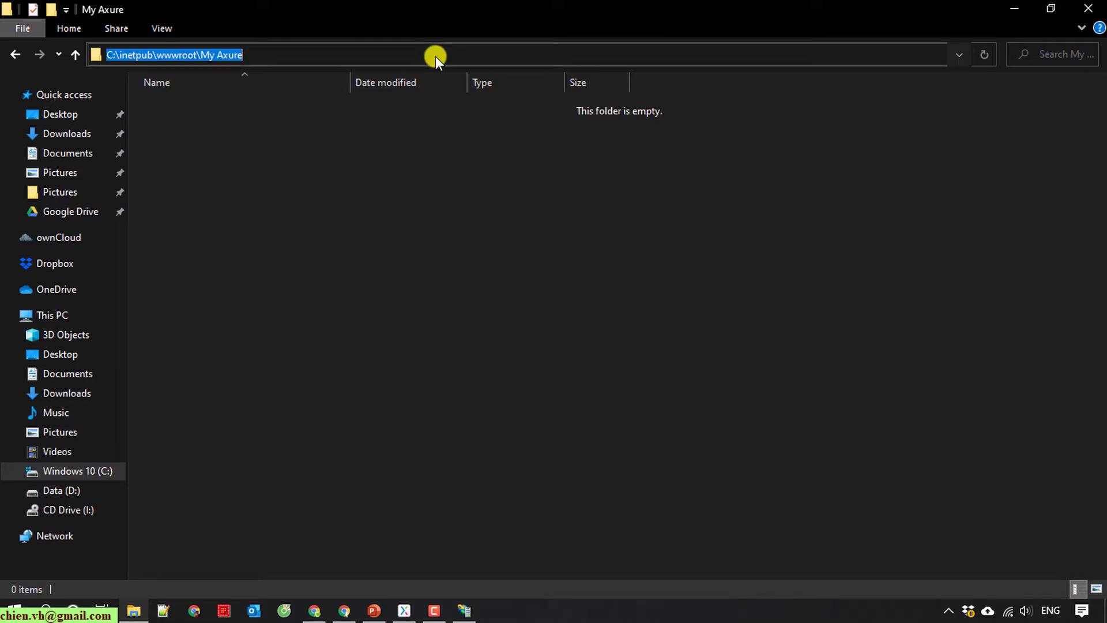
click(1009, 10)
click(412, 141)
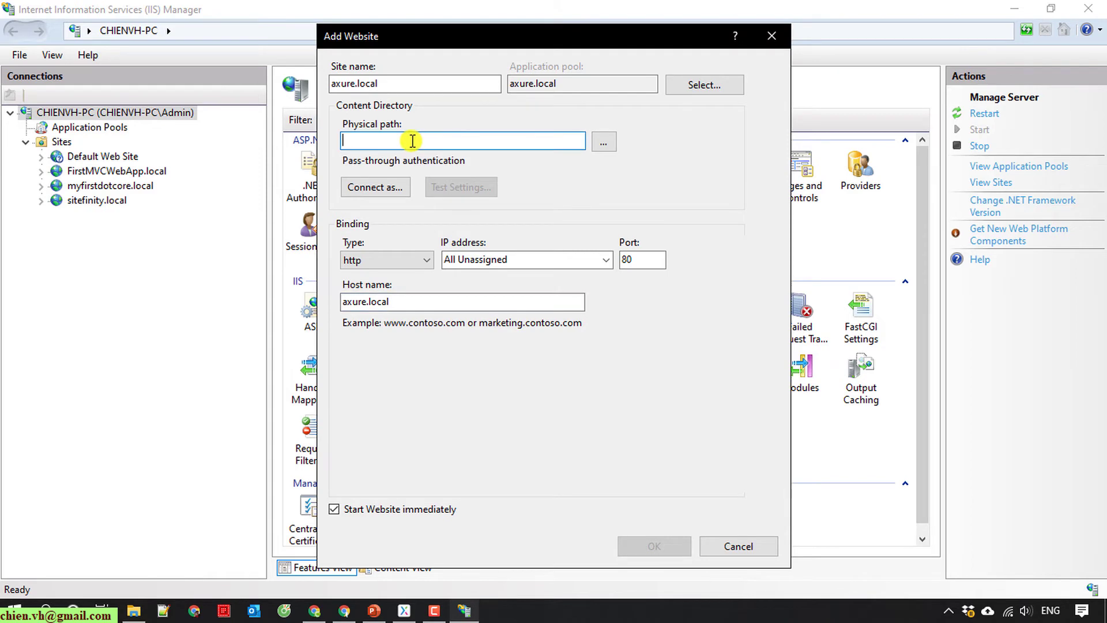
key(ctrl+v)
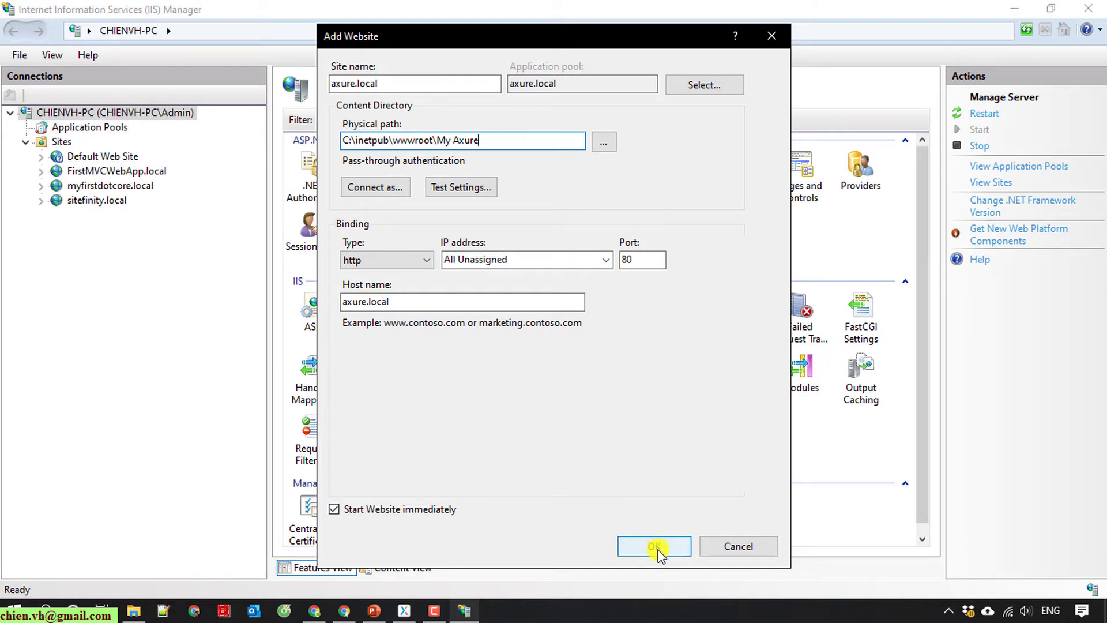
click(404, 83)
double_click(403, 83)
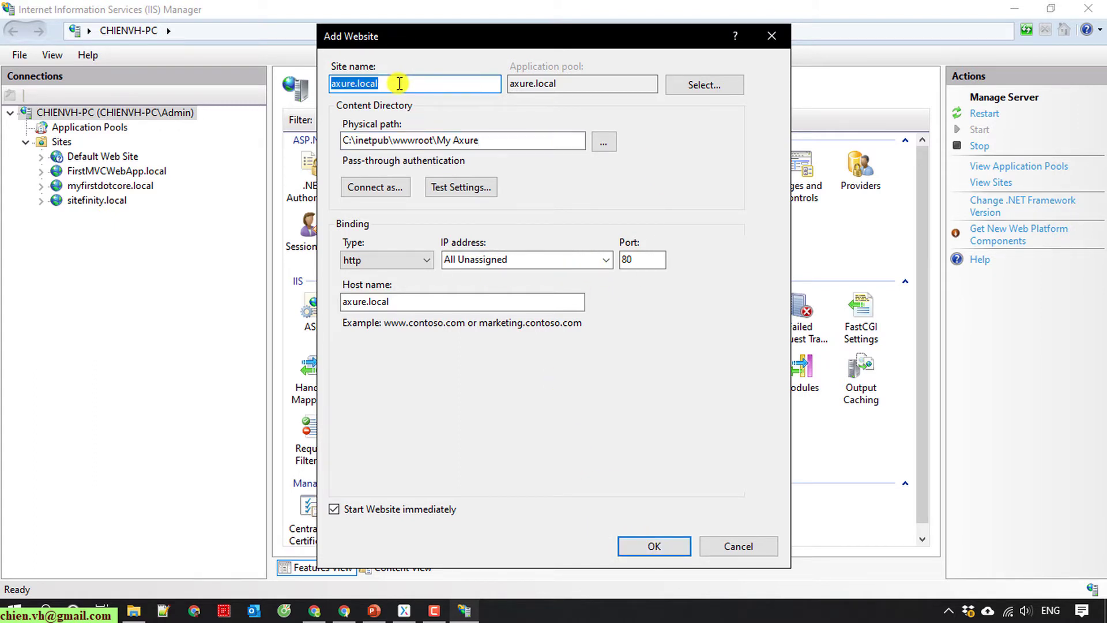
click(654, 546)
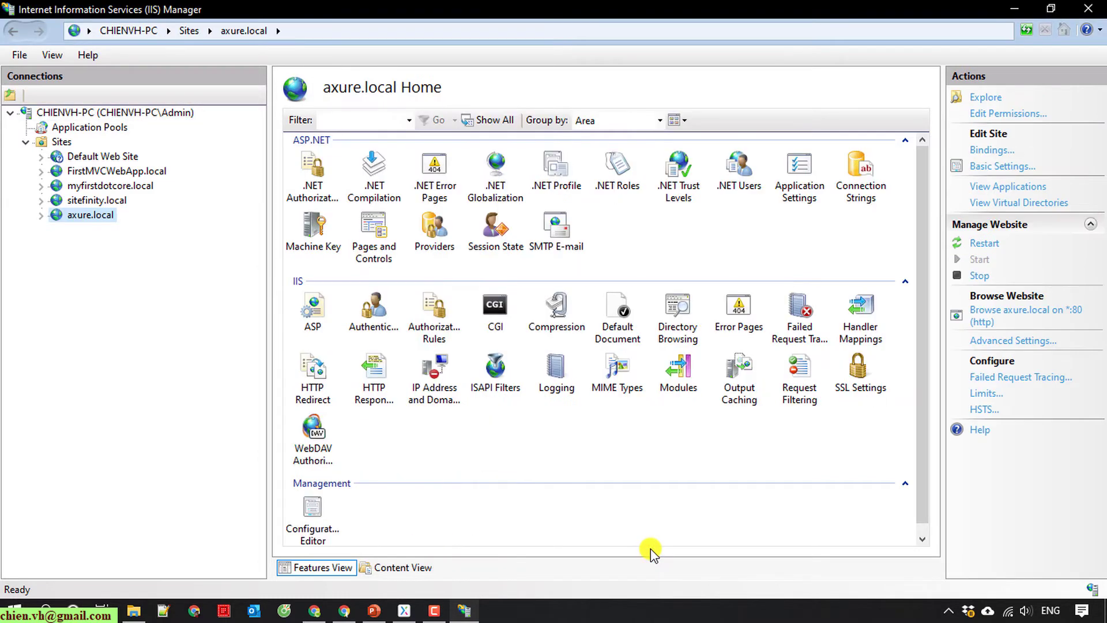
Step: Minimize the IIS Manager and My Axure windows and open C:\Windows\System32 in a new File Explorer window
click(1021, 7)
click(1021, 7)
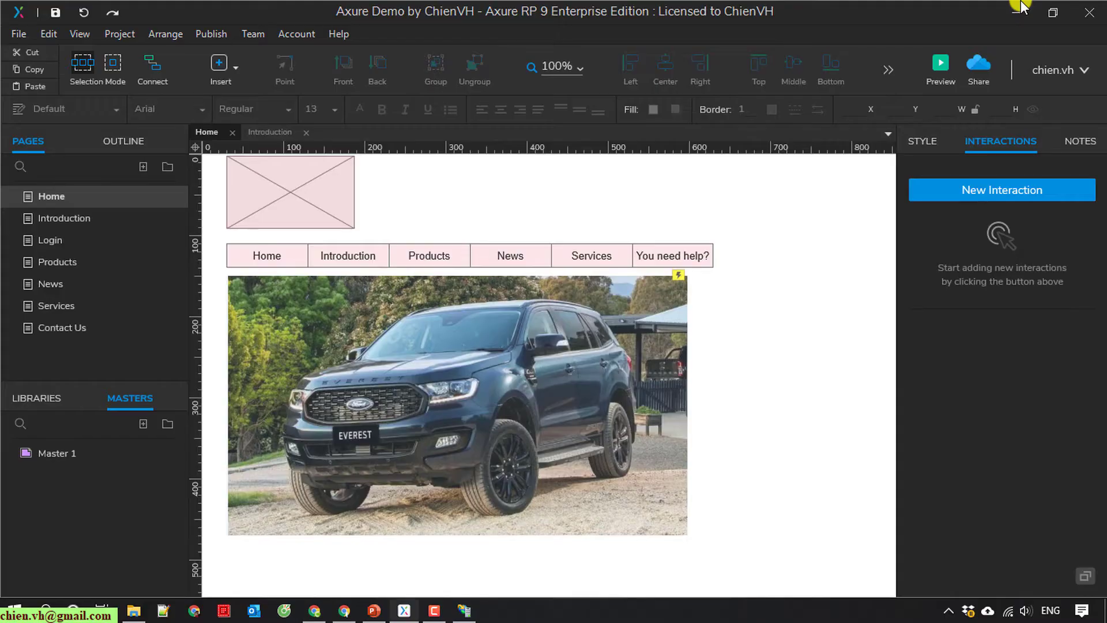
click(133, 610)
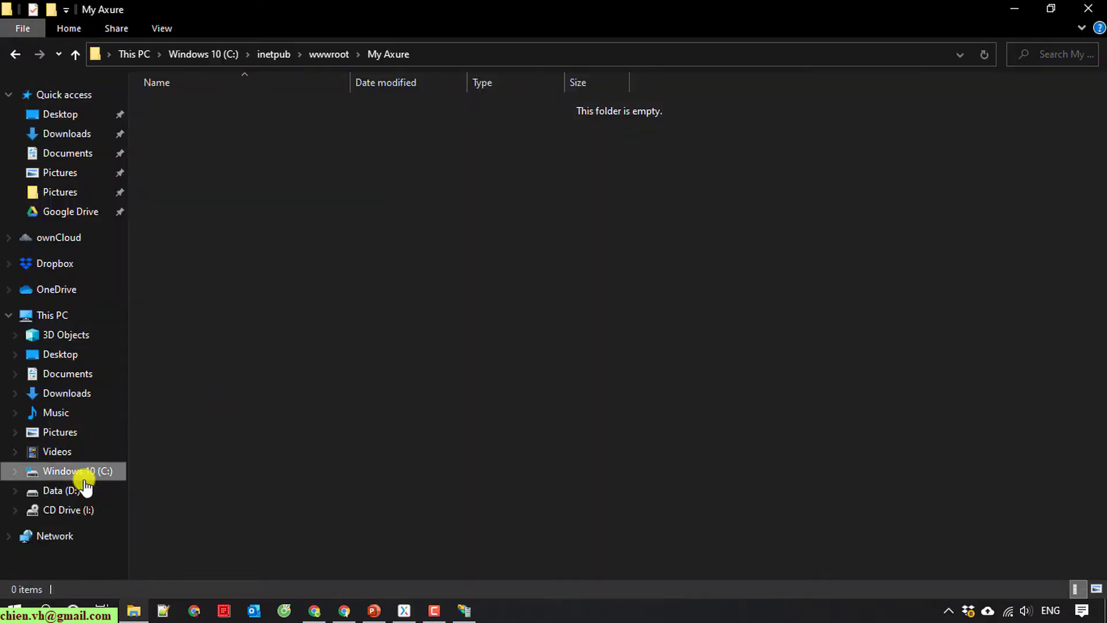
click(1018, 8)
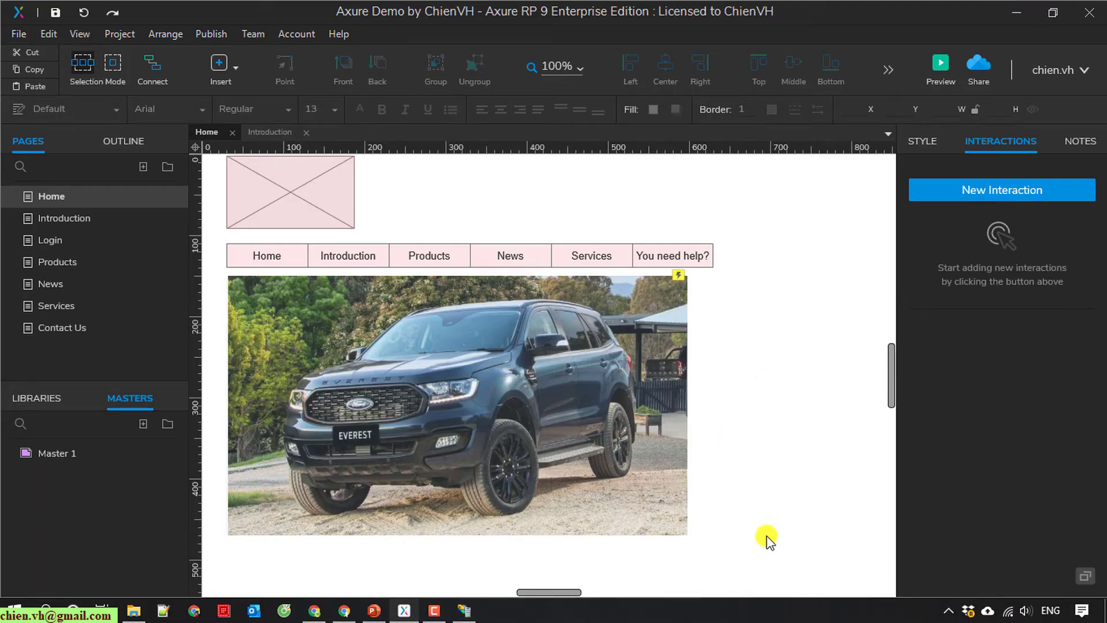
key(super+e)
double_click(254, 231)
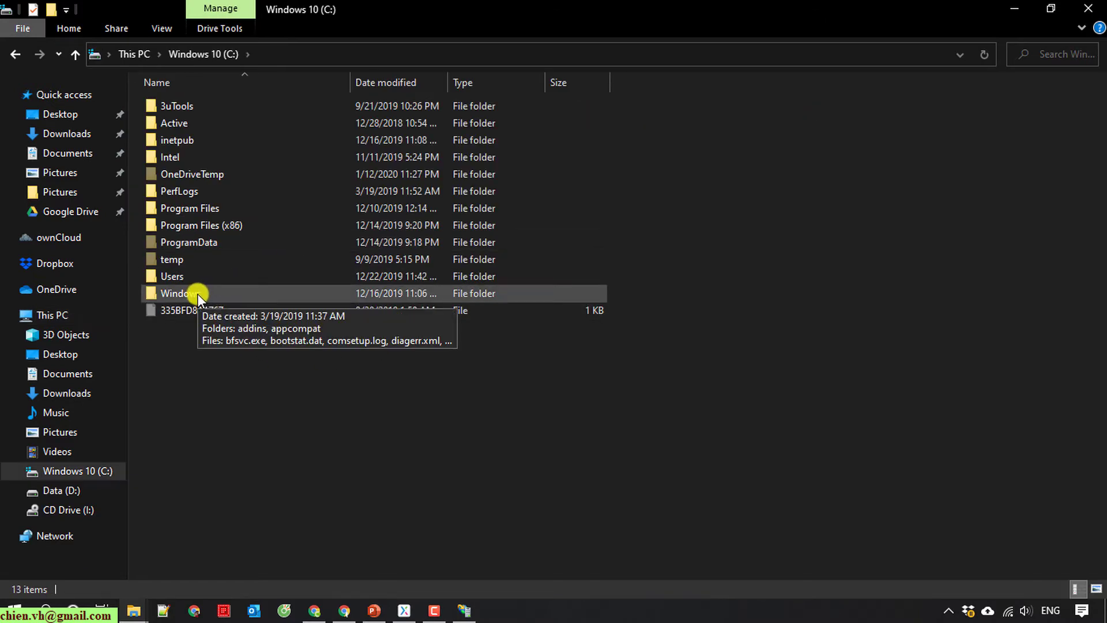
double_click(186, 292)
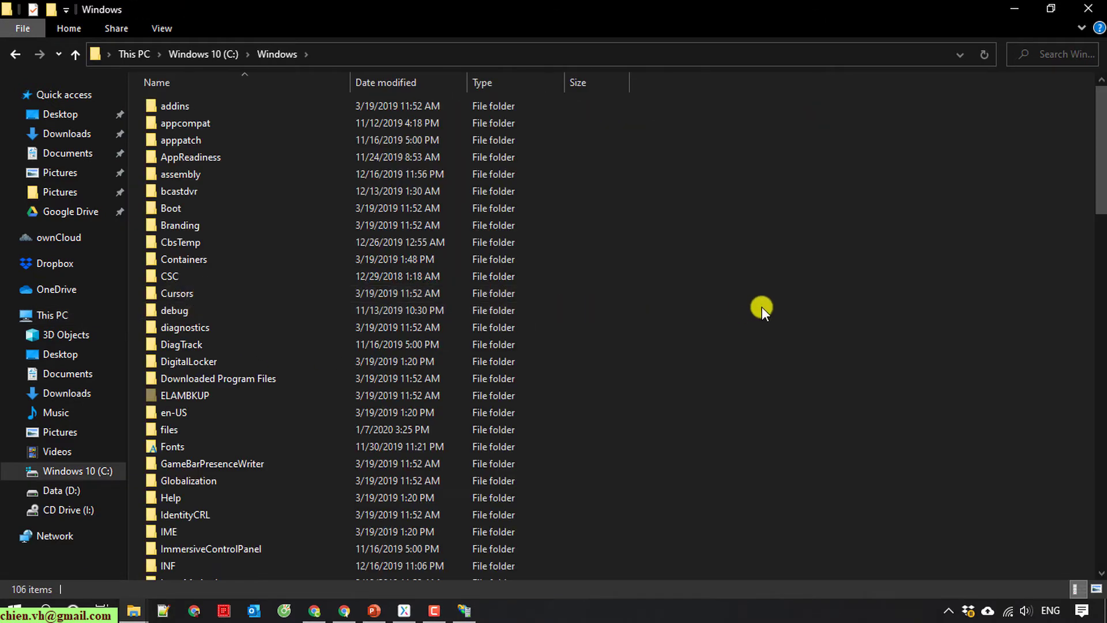
scroll(762, 308, down, 9)
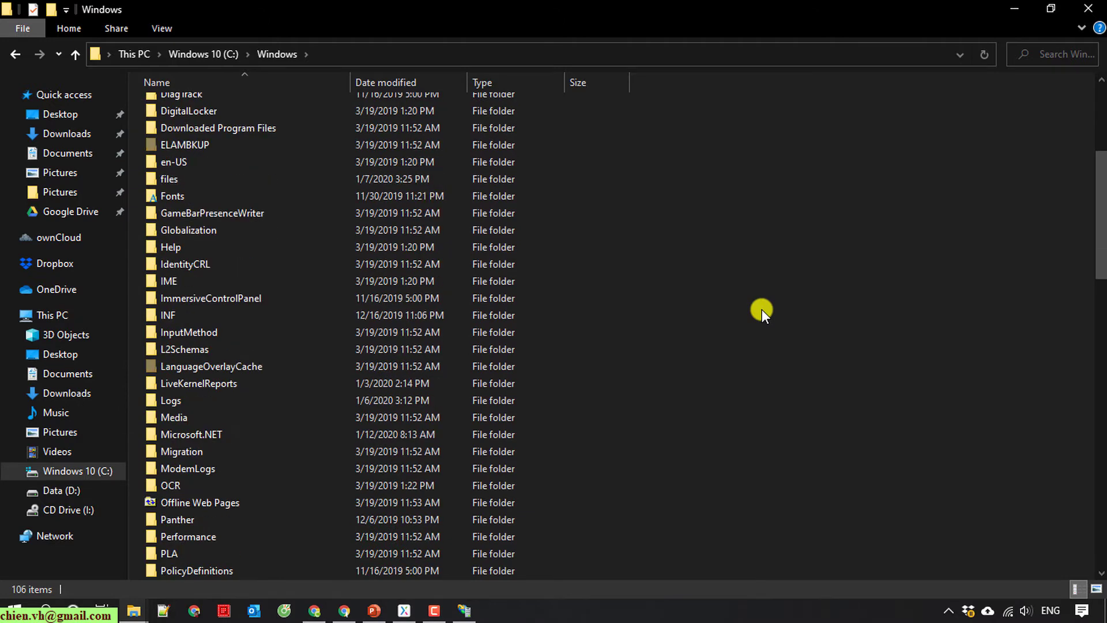
scroll(762, 311, down, 6)
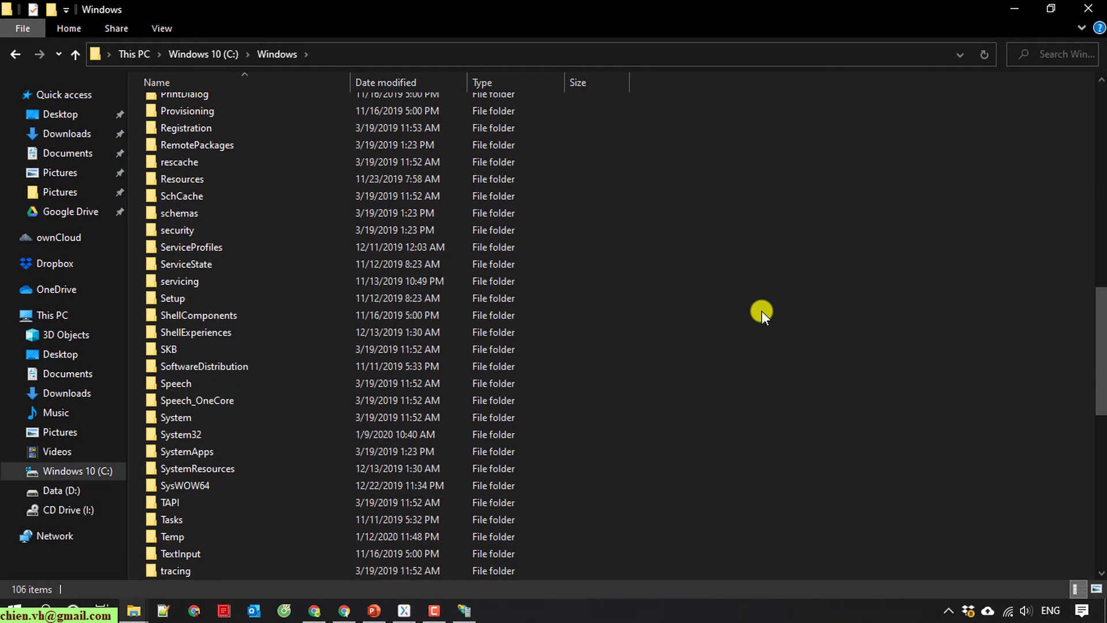
double_click(195, 434)
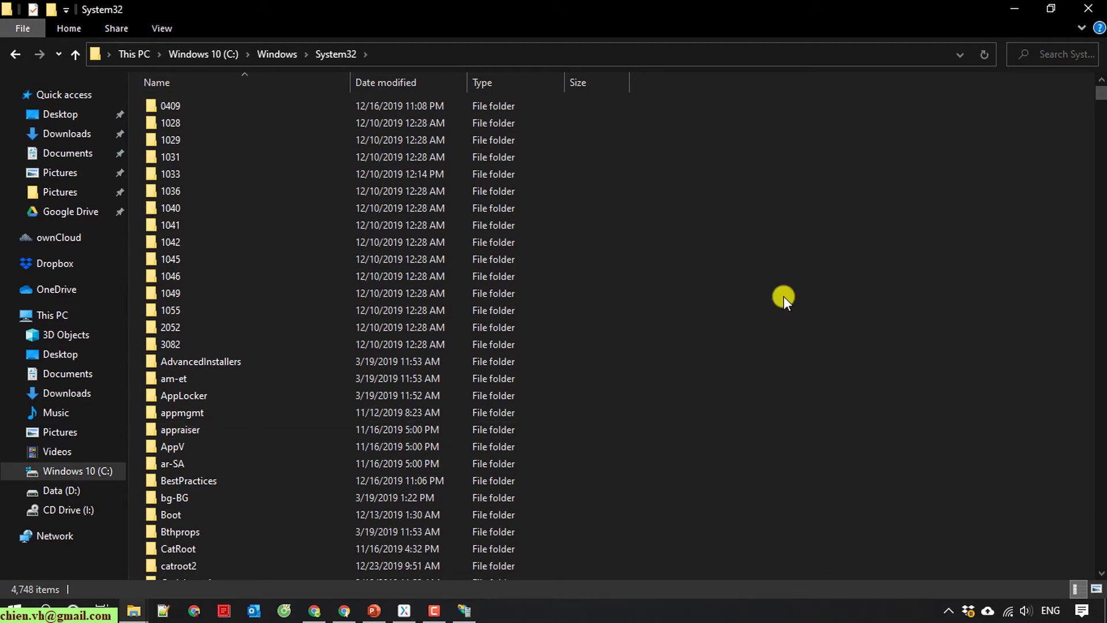
Step: Open the hosts file from System32's drivers\etc folder for editing in Notepad++
scroll(784, 297, down, 6)
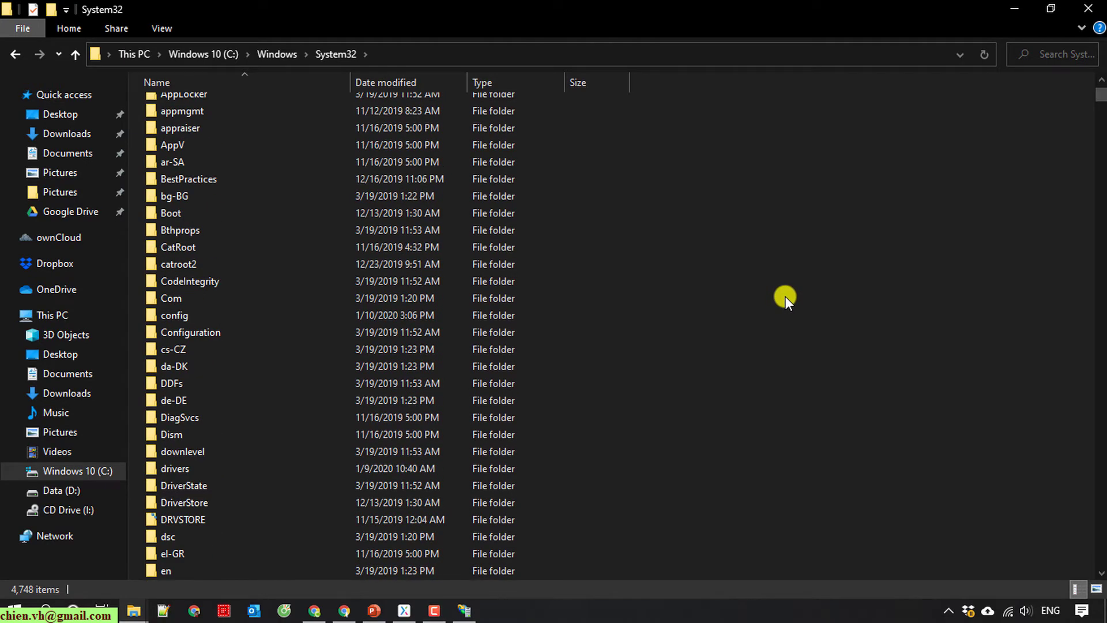
scroll(785, 297, down, 2)
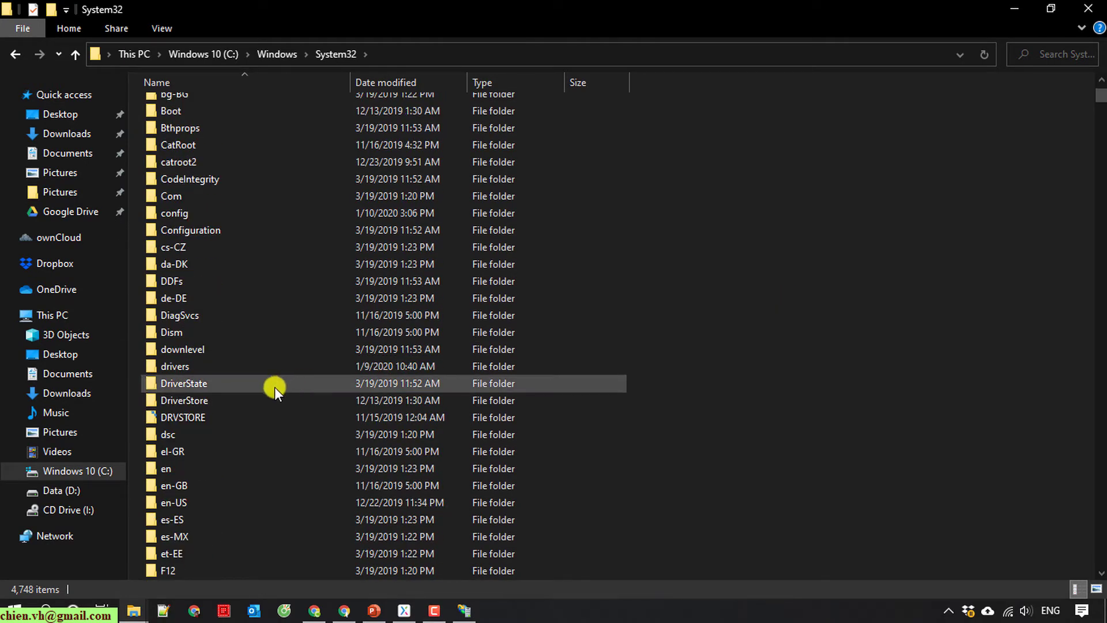
double_click(171, 365)
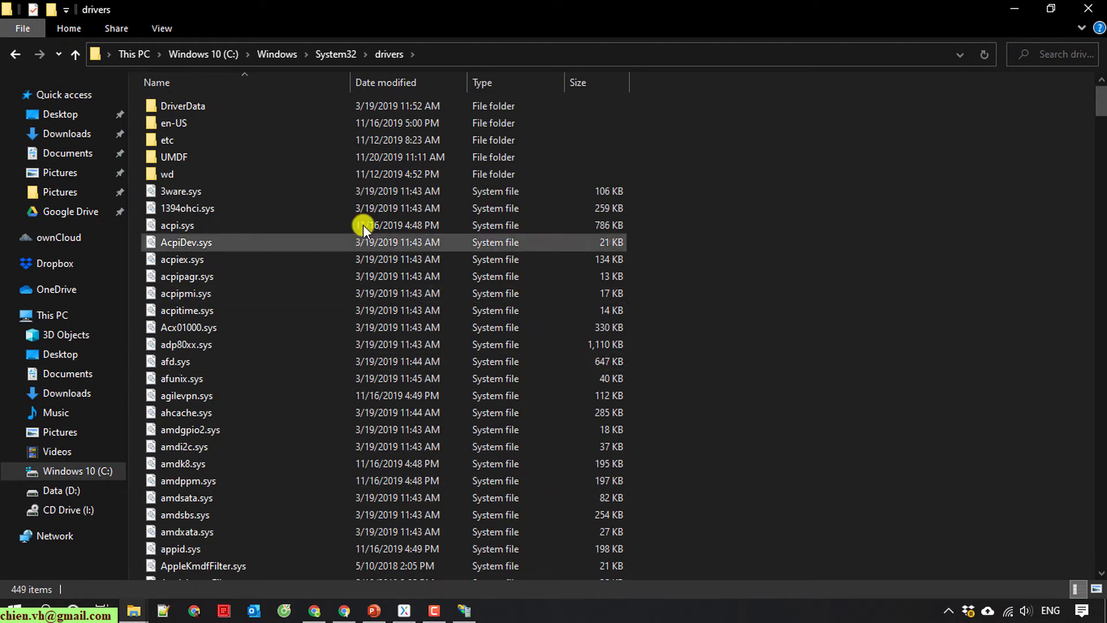
click(195, 140)
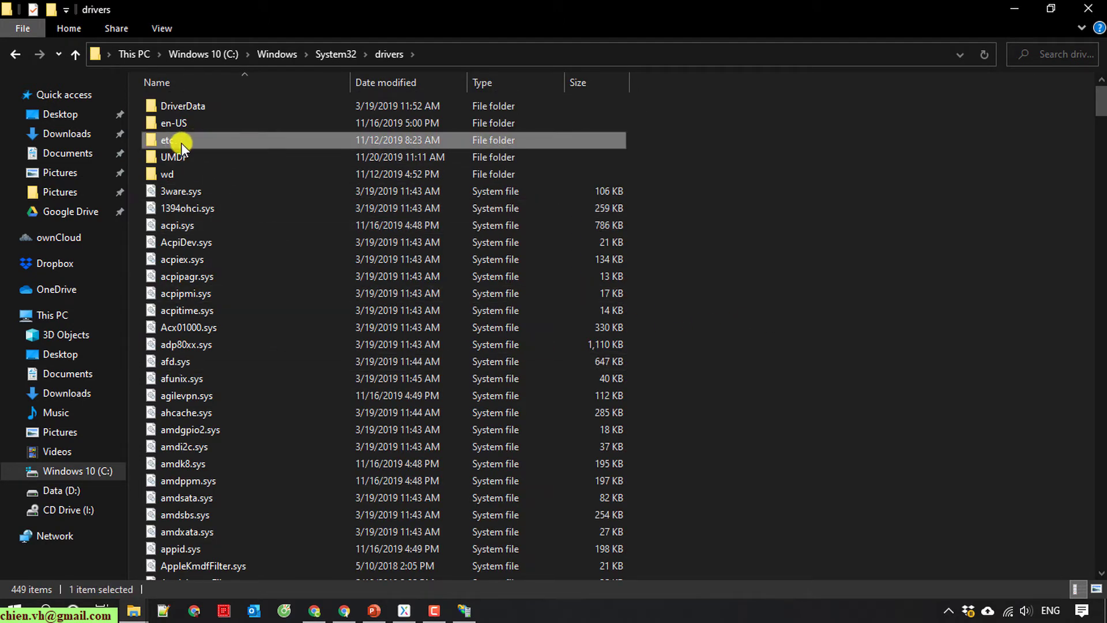
double_click(171, 139)
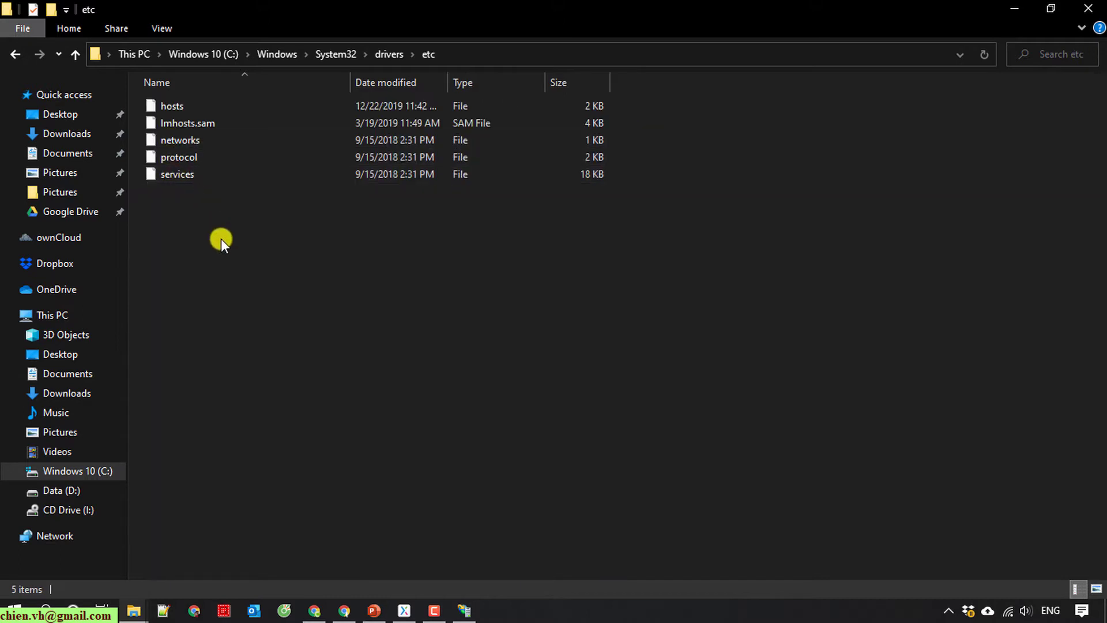
click(173, 108)
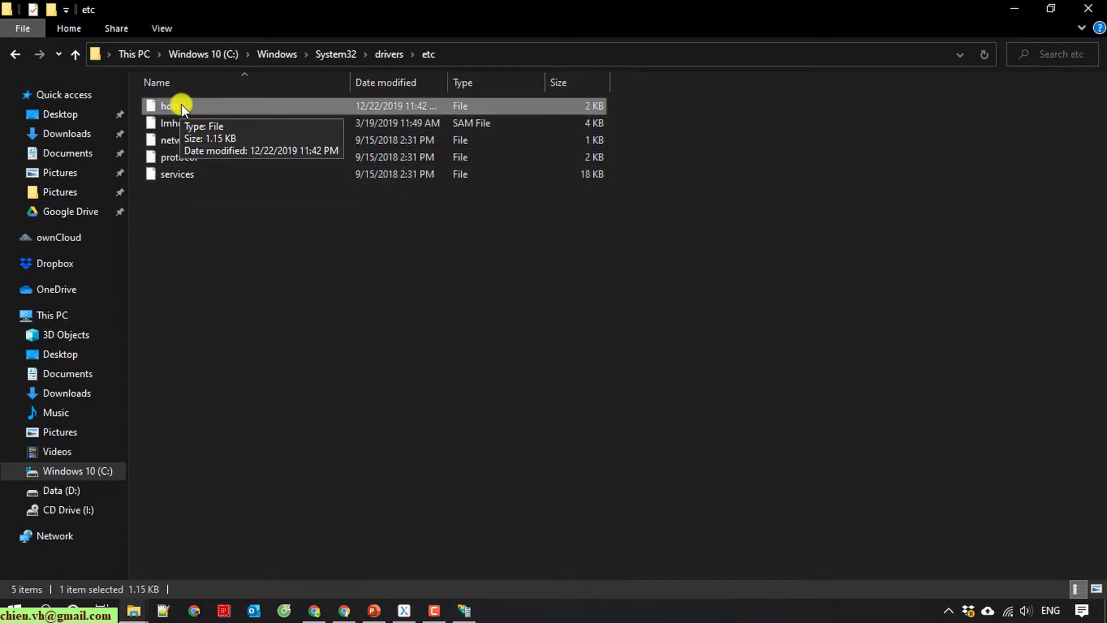
right_click(174, 102)
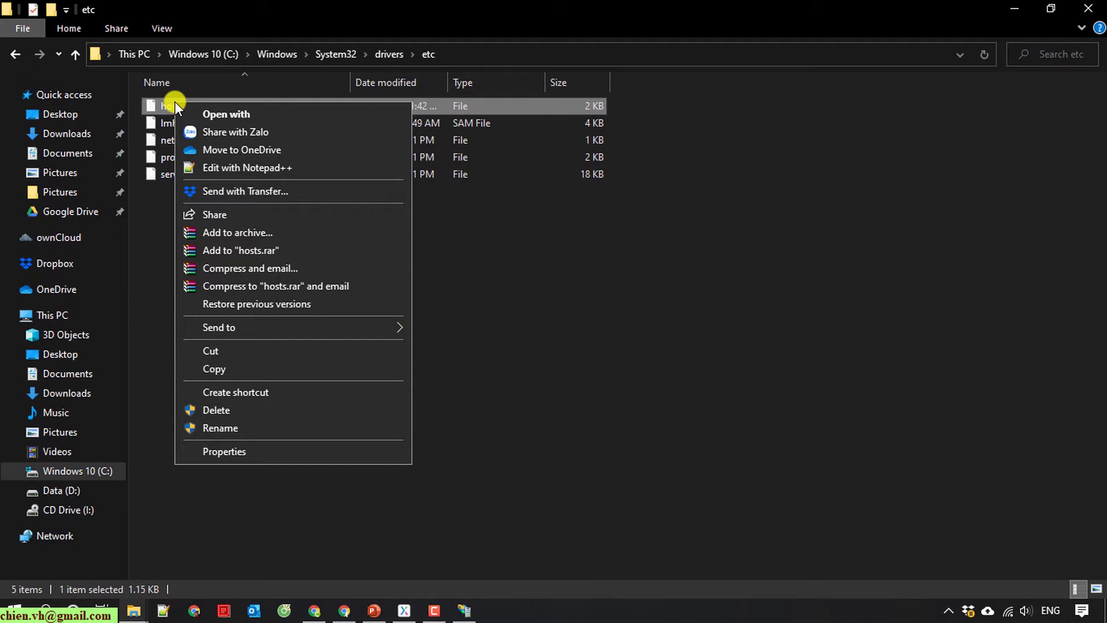
click(277, 168)
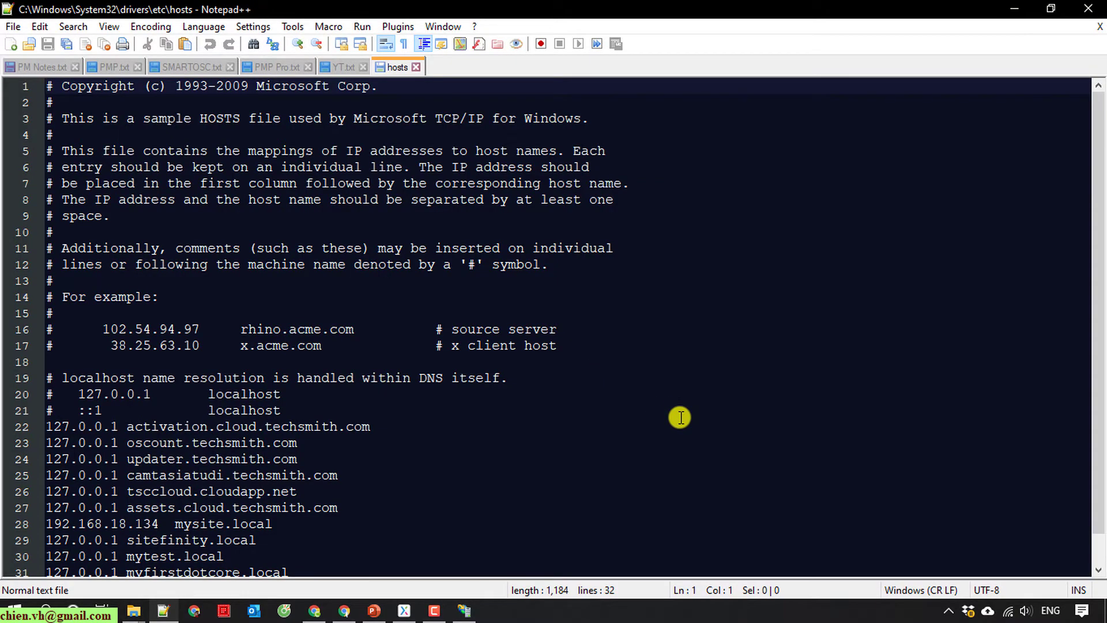
Step: Add the entry 127.0.0.1 axure.local on a new line at the end of the hosts file
scroll(680, 417, down, 1)
click(347, 557)
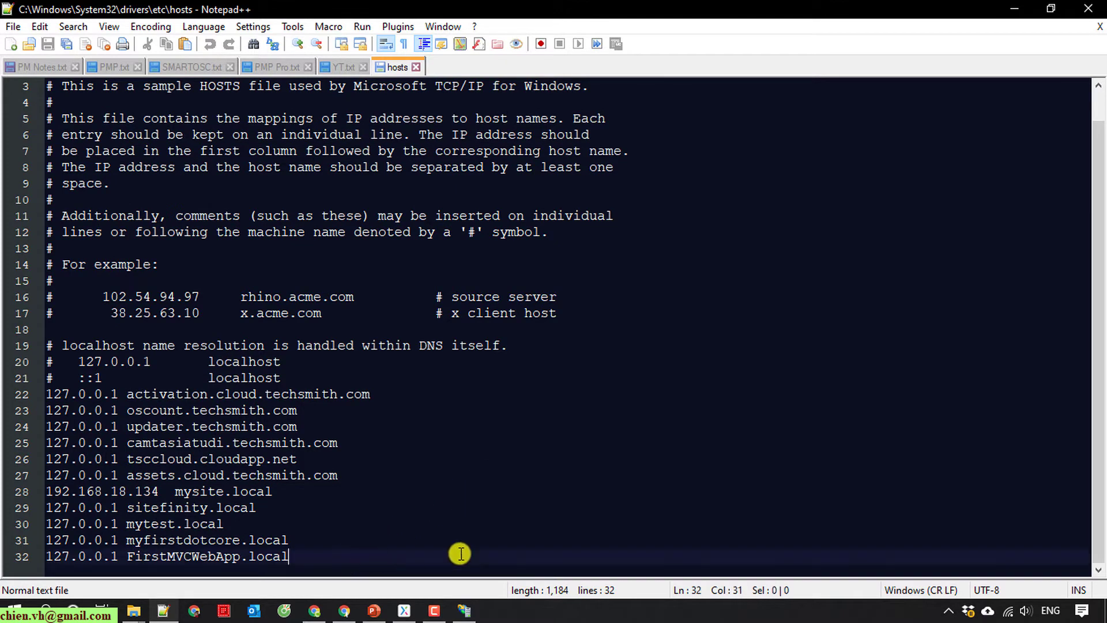
key(Return)
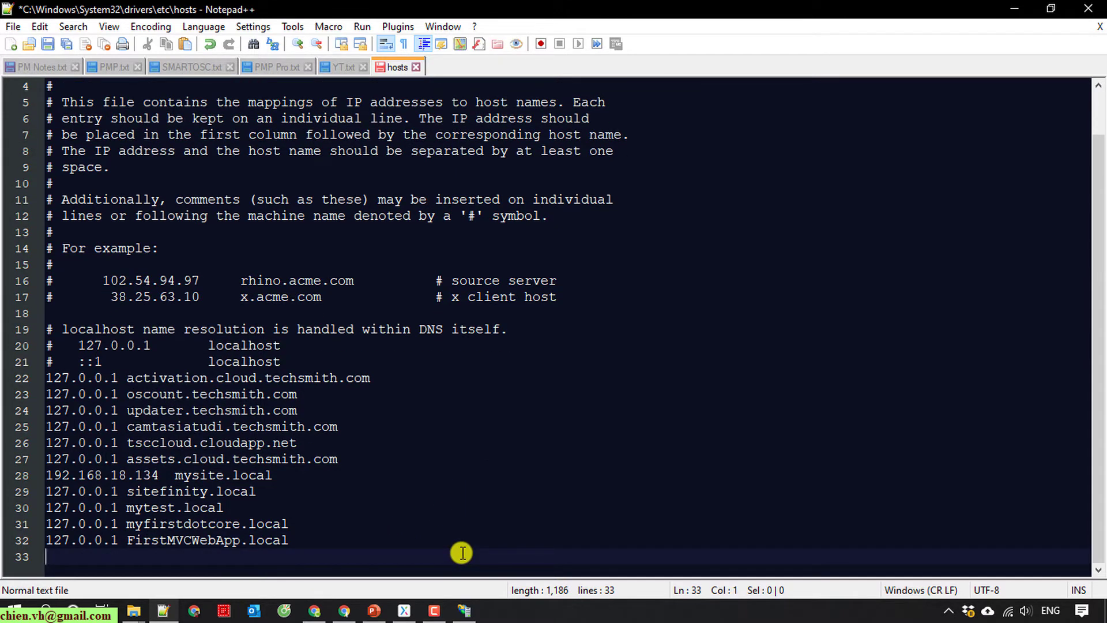
text(axure.local)
key(Up)
key(Left)
key(Left)
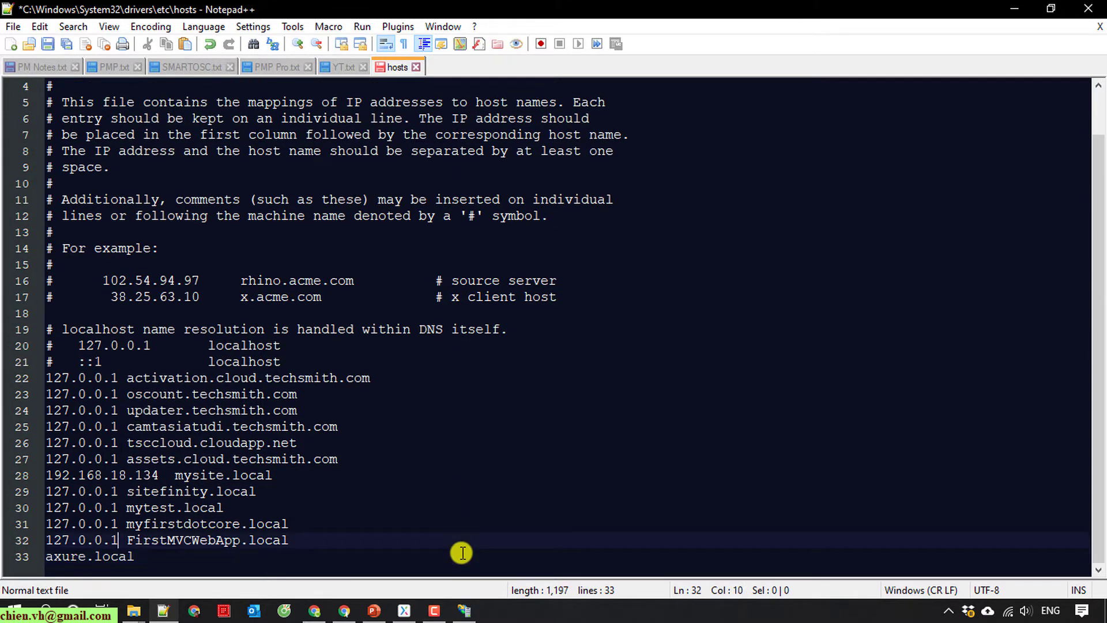
key(shift+Home)
key(ctrl+c)
key(Down)
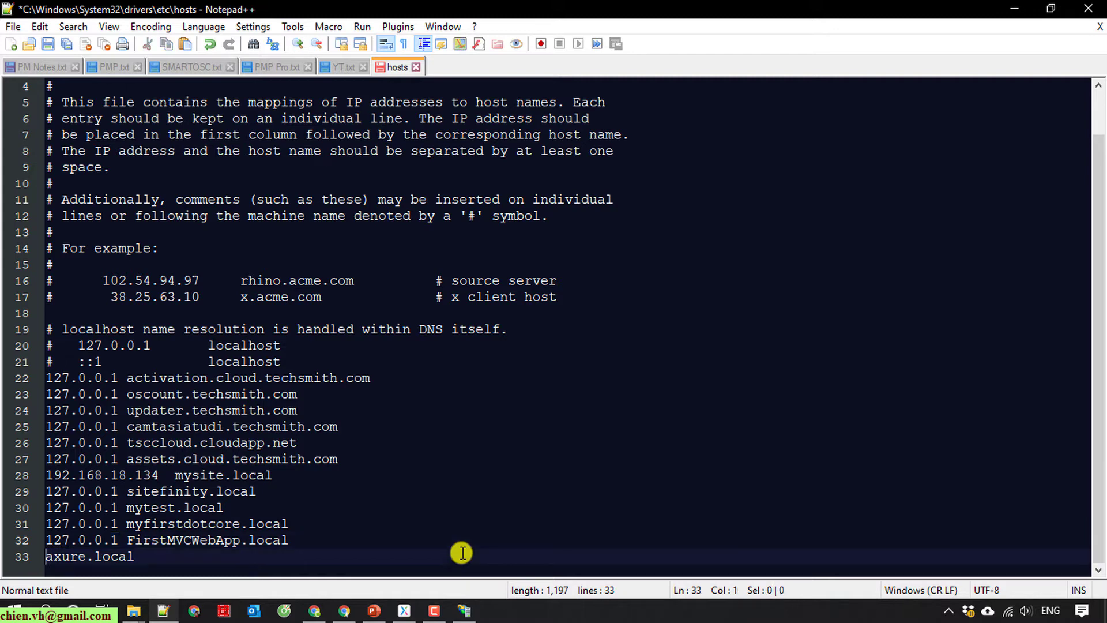
key(ctrl+v)
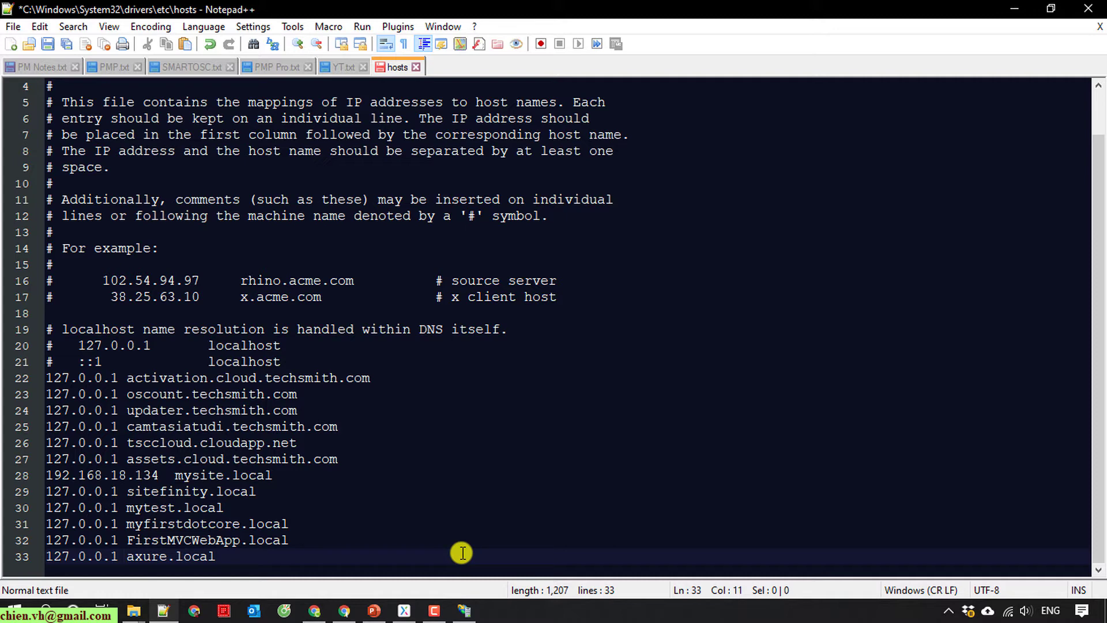
key(Left)
key(shift+Left)
key(shift+Left)
key(shift+Left)
key(shift+Left)
key(shift+Left)
key(shift+Left)
key(shift+Left)
key(shift+Left)
key(shift+Left)
key(shift+Left)
key(shift+Left)
key(shift+Left)
key(shift+Left)
key(shift+Left)
key(shift+Left)
key(shift+Left)
key(shift+Left)
key(shift+Left)
key(shift+Left)
key(shift+Left)
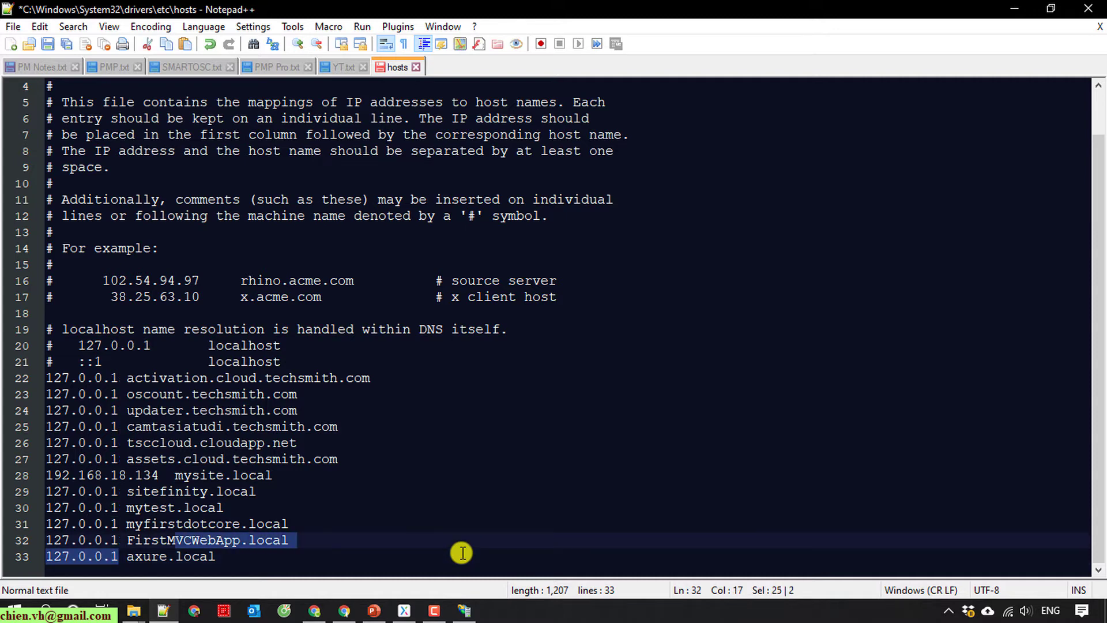
key(Right)
click(626, 413)
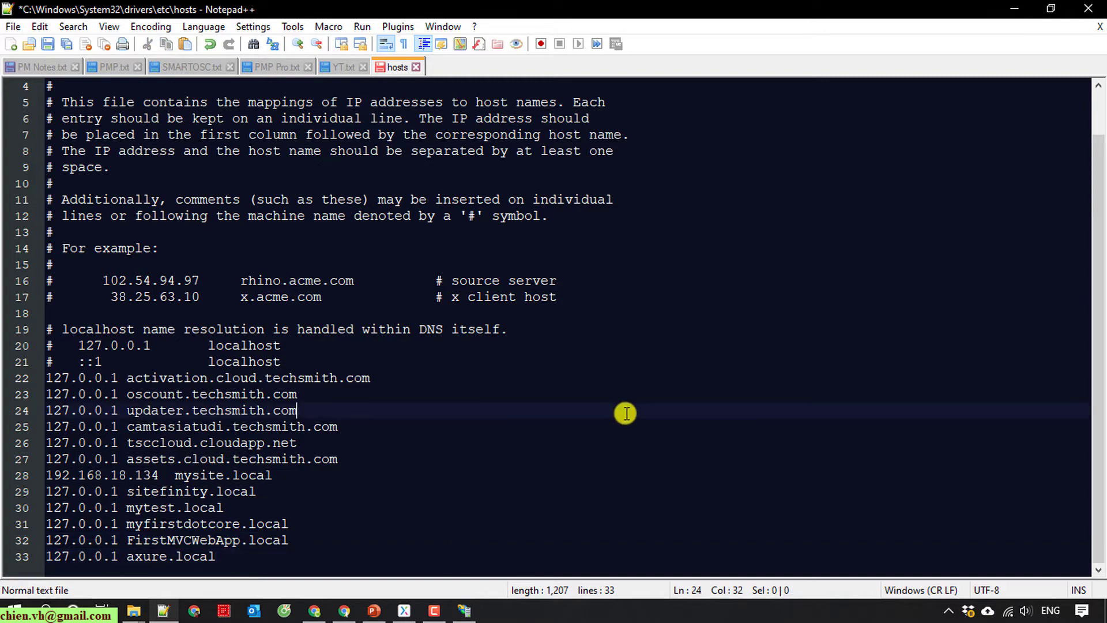
Step: Save the hosts file with Notepad++ relaunched in Administrator mode, and close the etc folder window
key(ctrl+s)
click(584, 357)
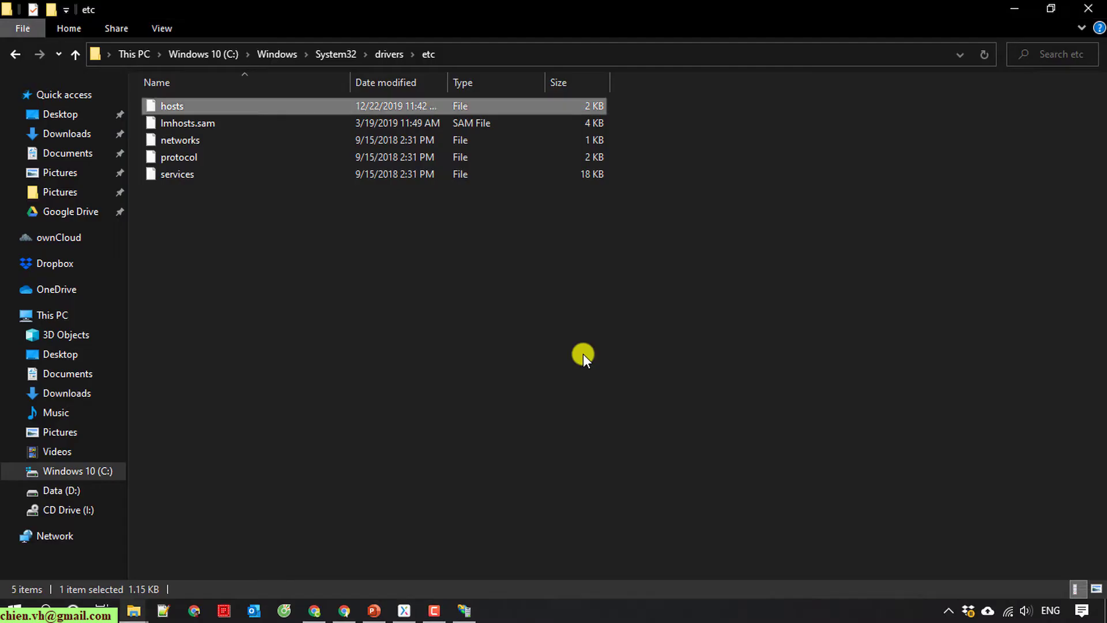
click(563, 360)
key(ctrl+s)
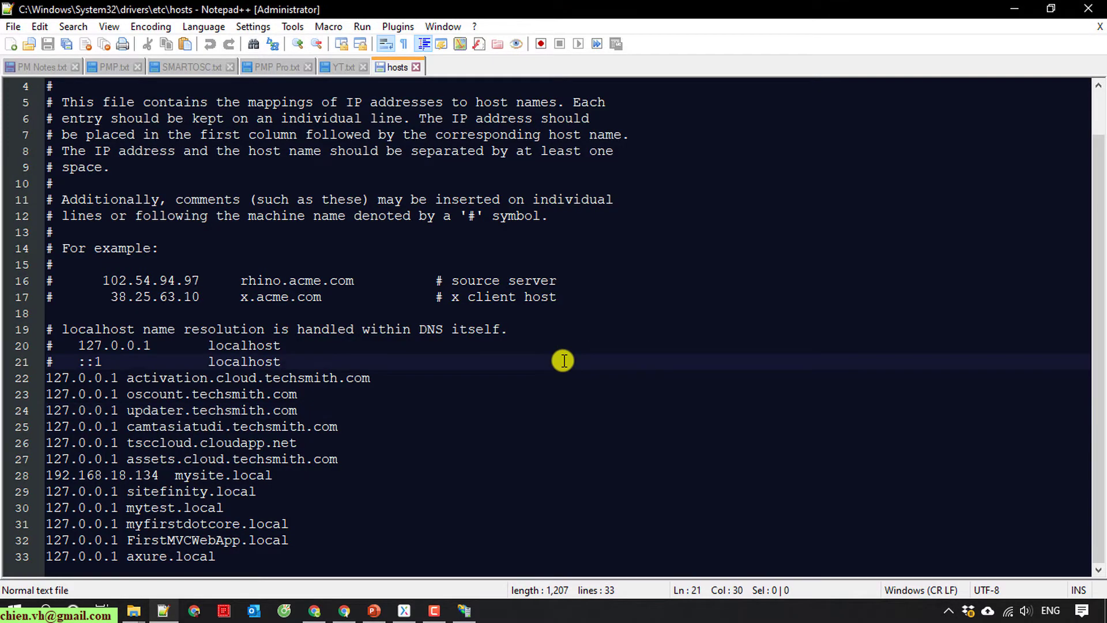
click(1010, 8)
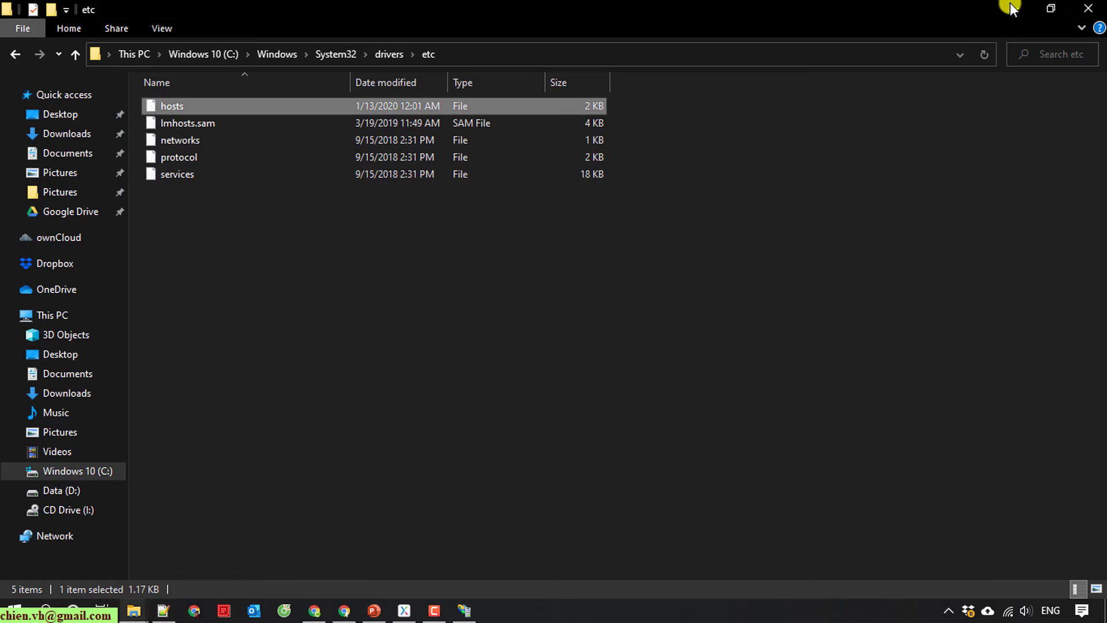
click(1088, 8)
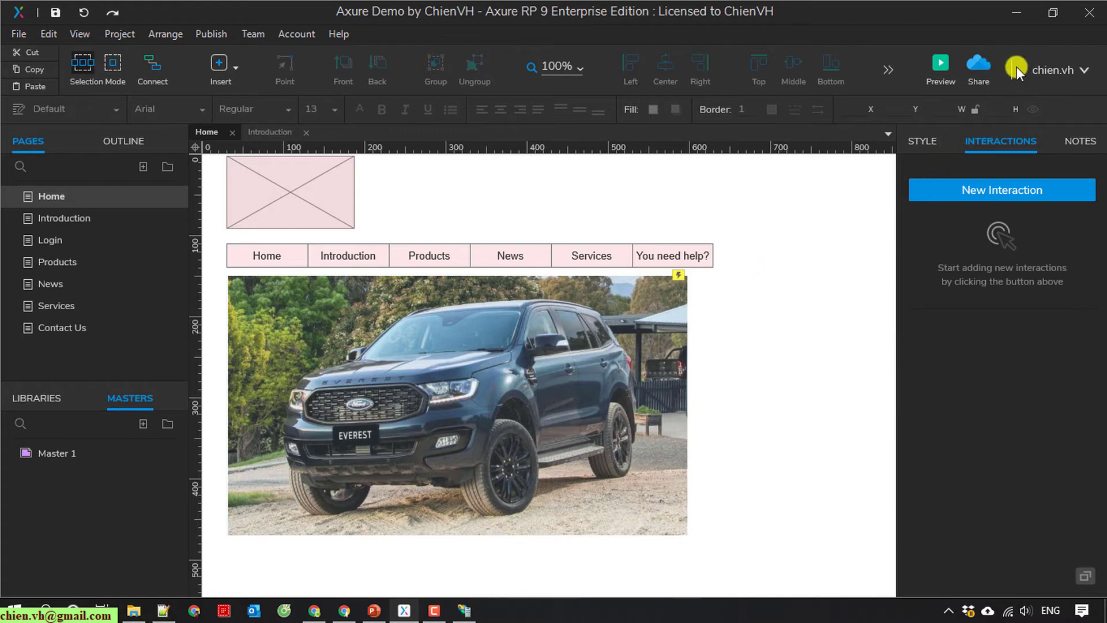
Step: Start publishing the Axure RP project and switch the destination from Axure Cloud to Publish Locally
click(984, 67)
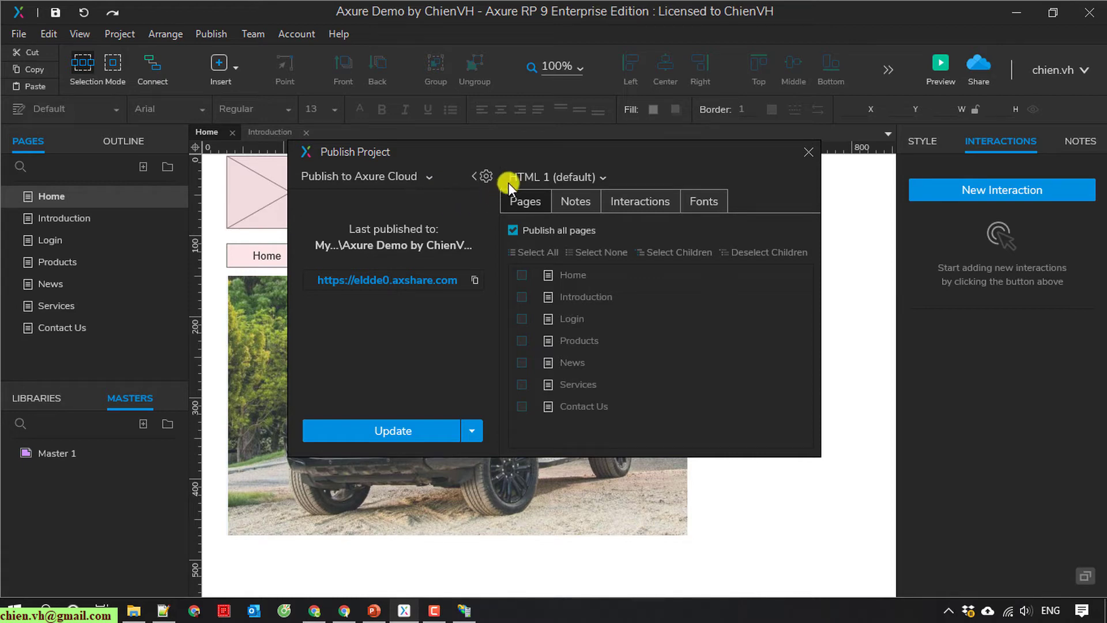
click(428, 178)
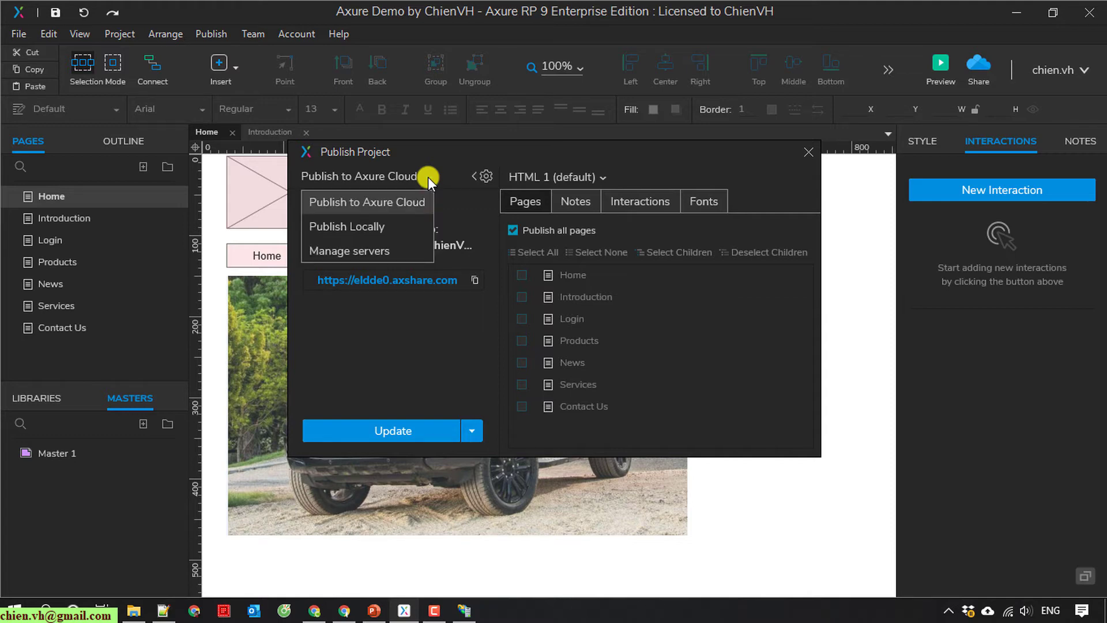
click(392, 226)
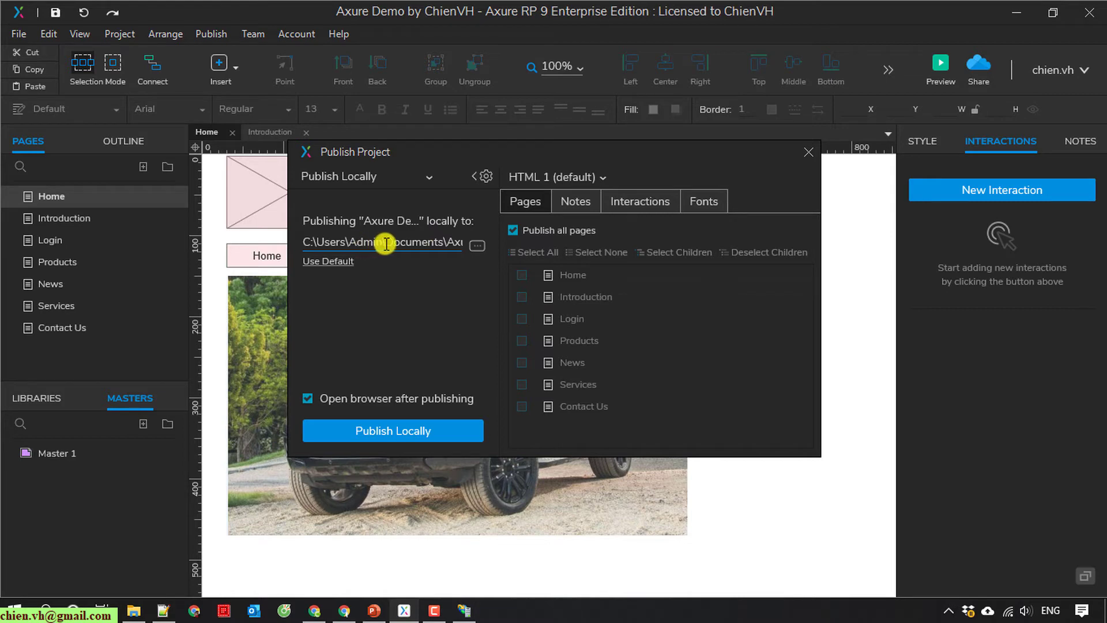
Step: Set the local publish destination to the folder C:\inetpub\wwwroot\My Axure
click(479, 247)
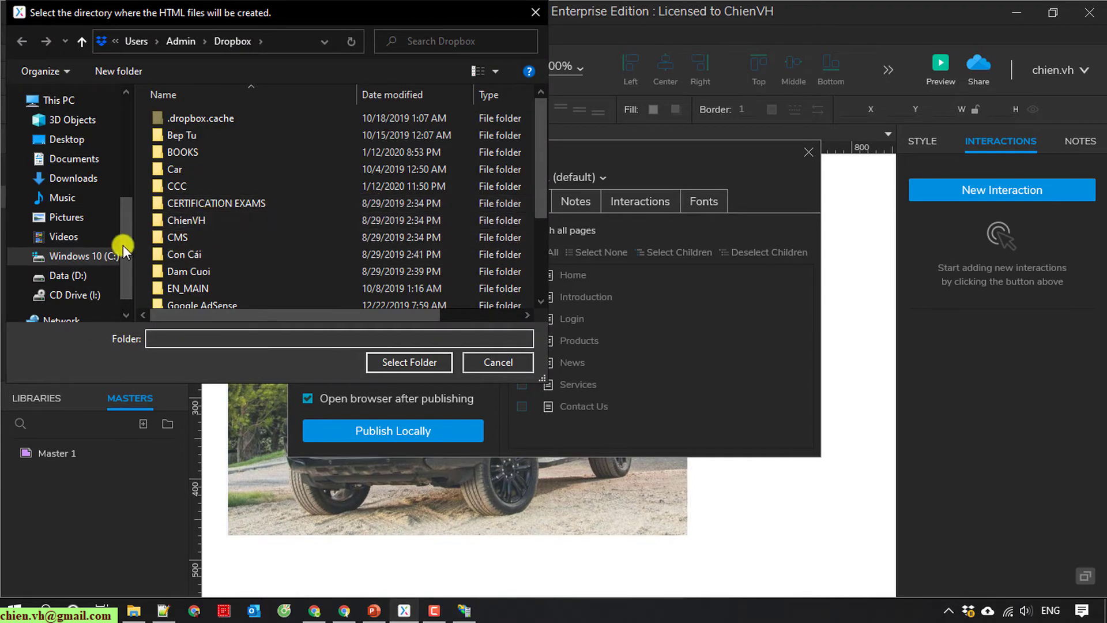
click(92, 255)
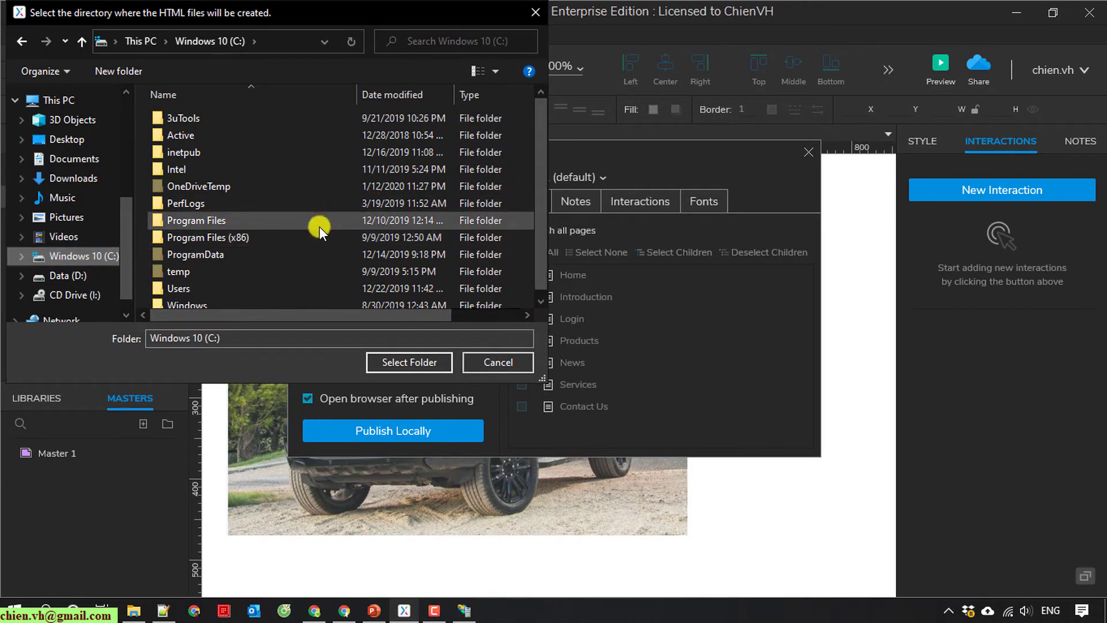
scroll(318, 229, down, 1)
double_click(195, 147)
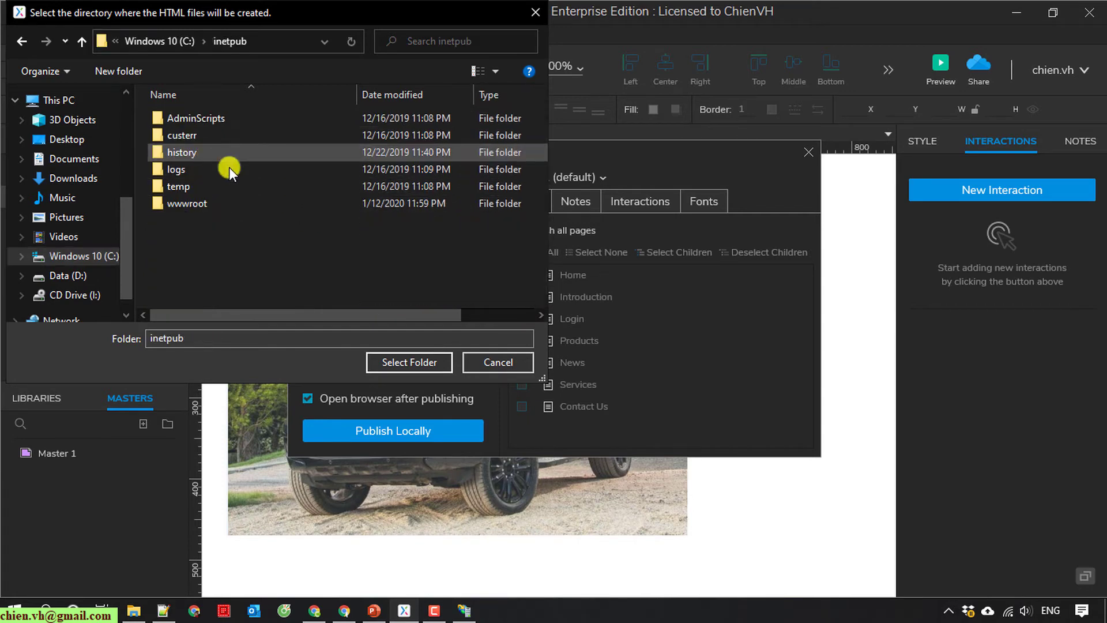
double_click(199, 203)
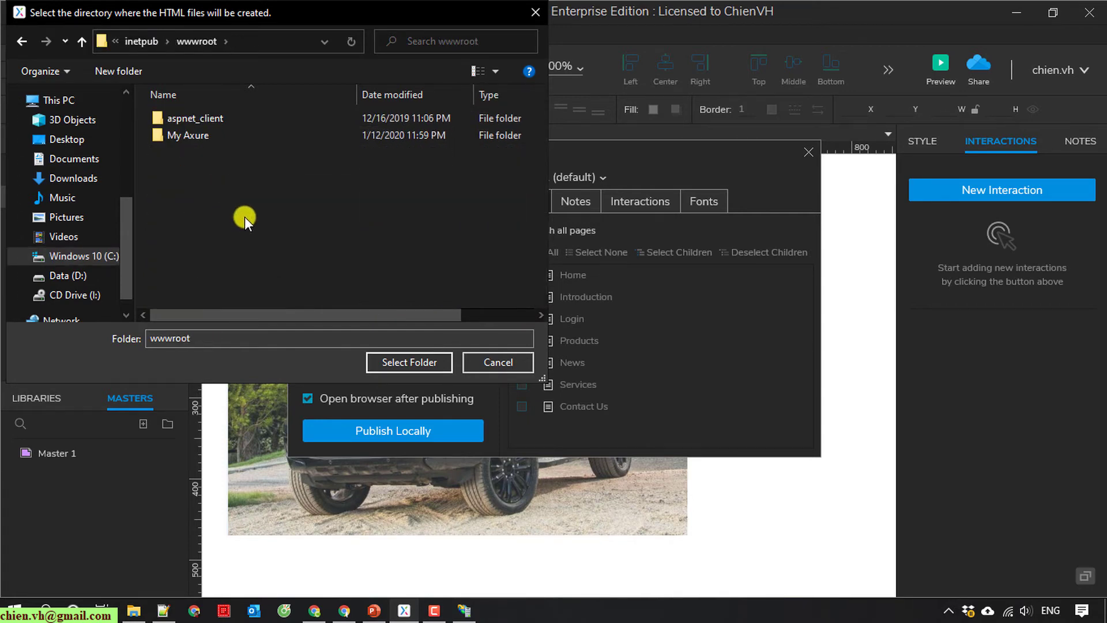
double_click(189, 133)
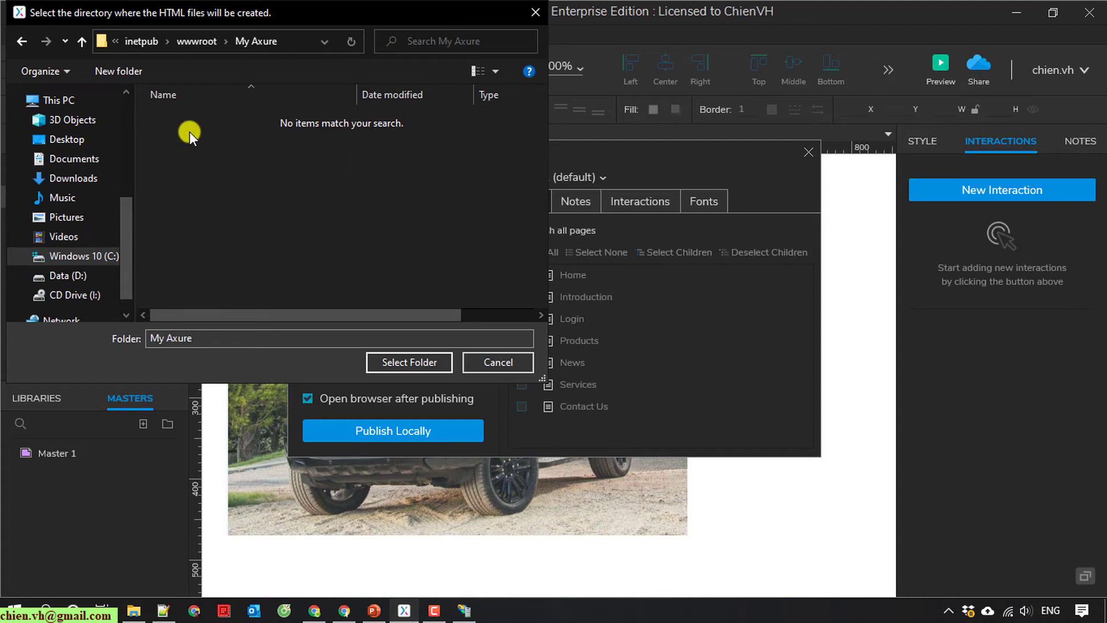
click(409, 363)
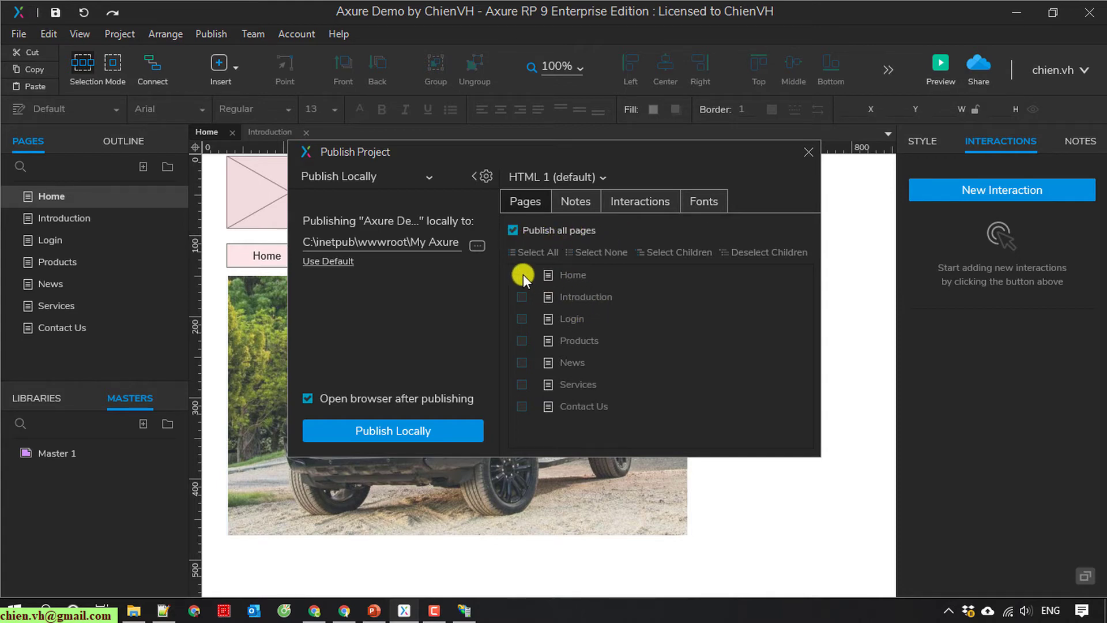
Step: Try limiting publishing to the Introduction, Login, Products, News and Services pages, and turn Publish all pages back on
click(513, 230)
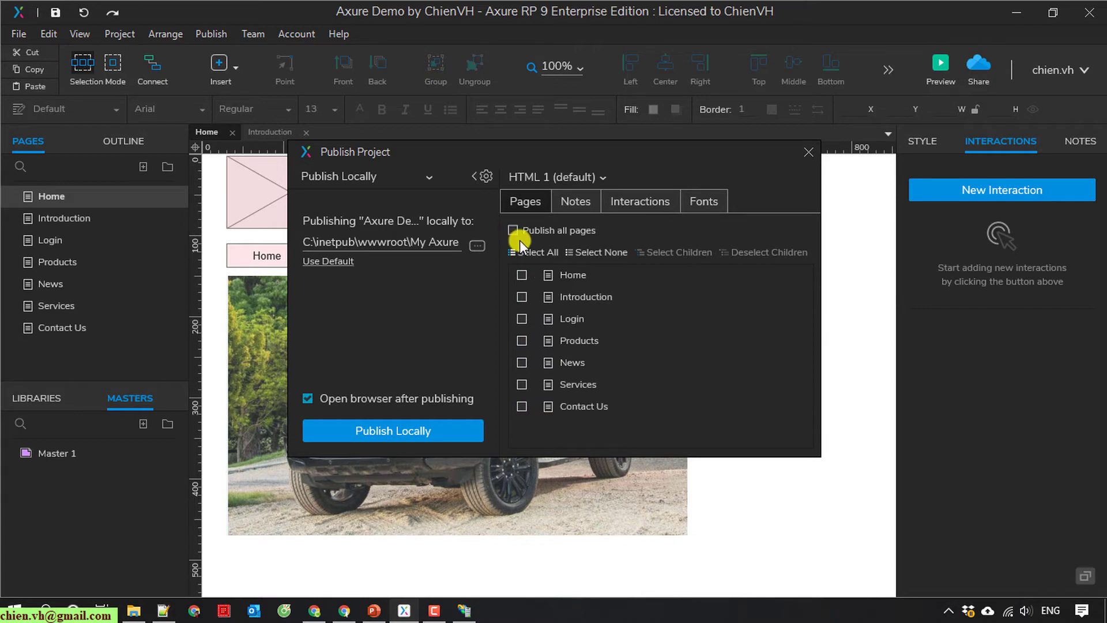
click(521, 296)
click(522, 319)
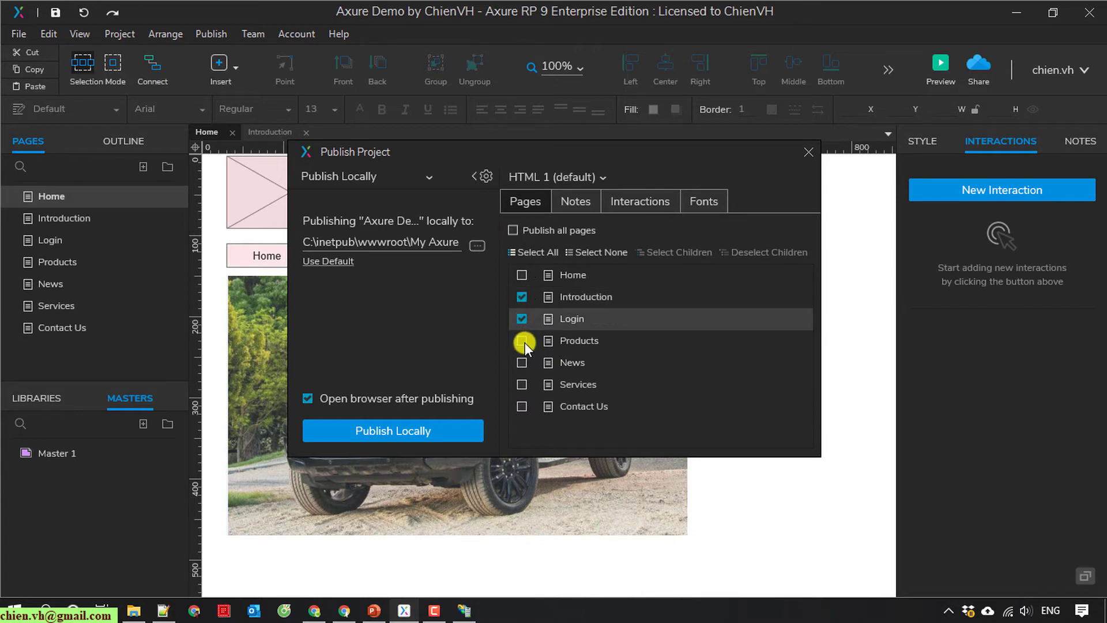
click(522, 341)
click(522, 362)
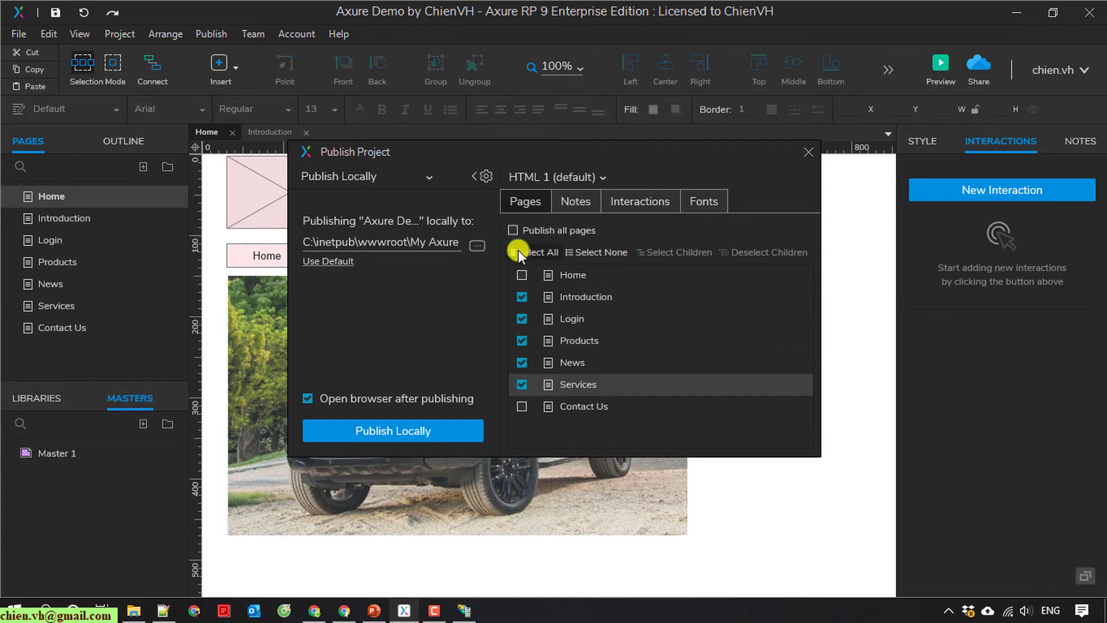
click(513, 230)
Step: Review the publish settings for notes, interactions and fonts, and the HTML configuration choices
click(575, 201)
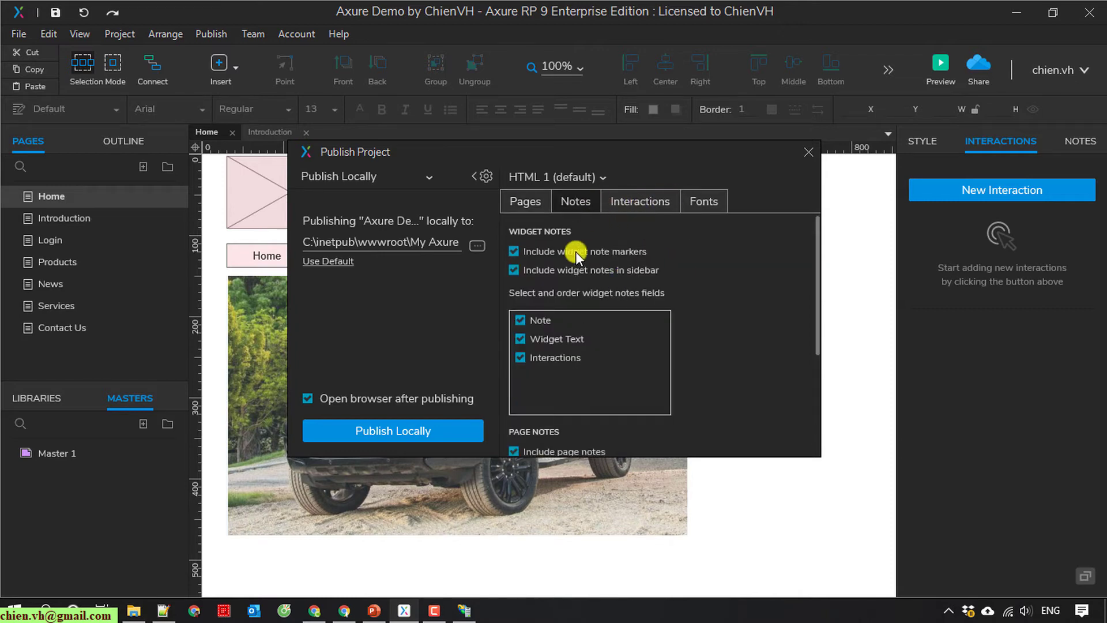
click(641, 199)
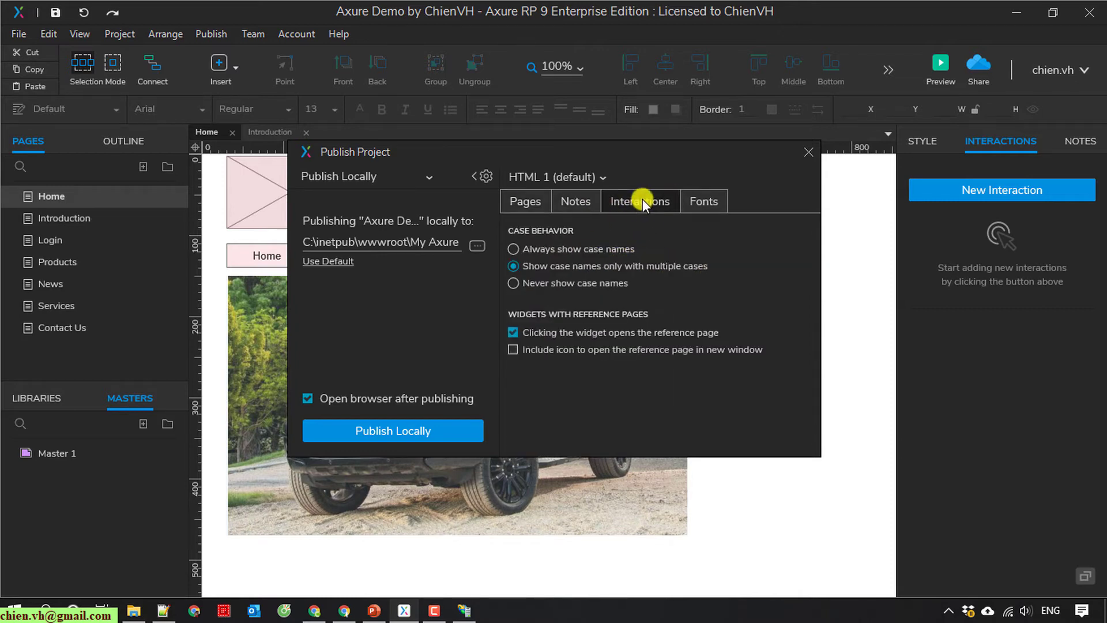
click(714, 202)
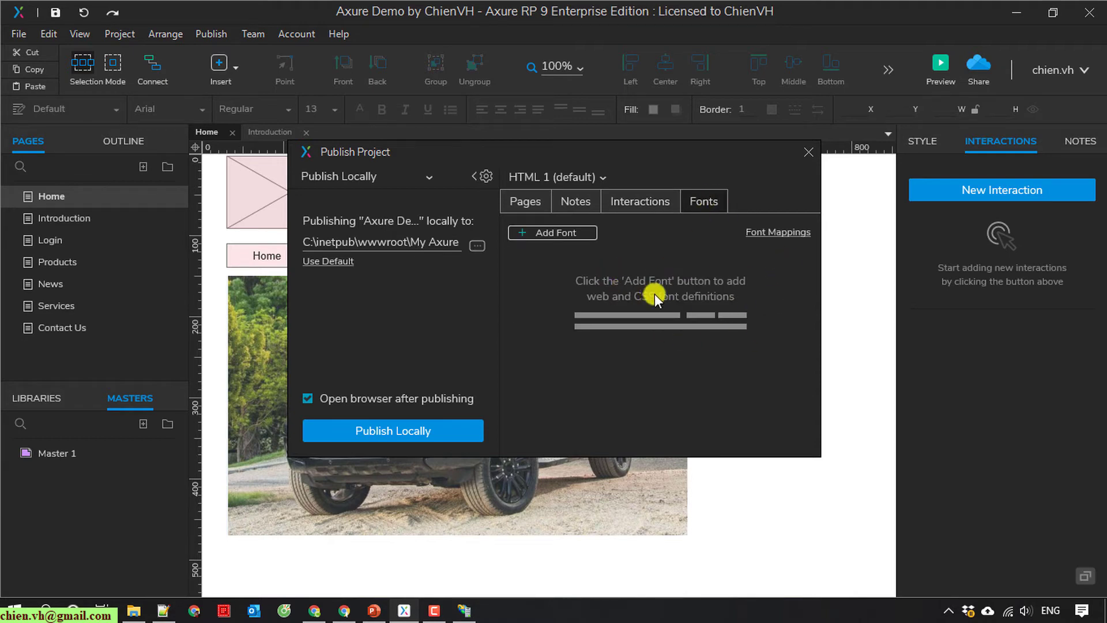
click(531, 199)
click(605, 178)
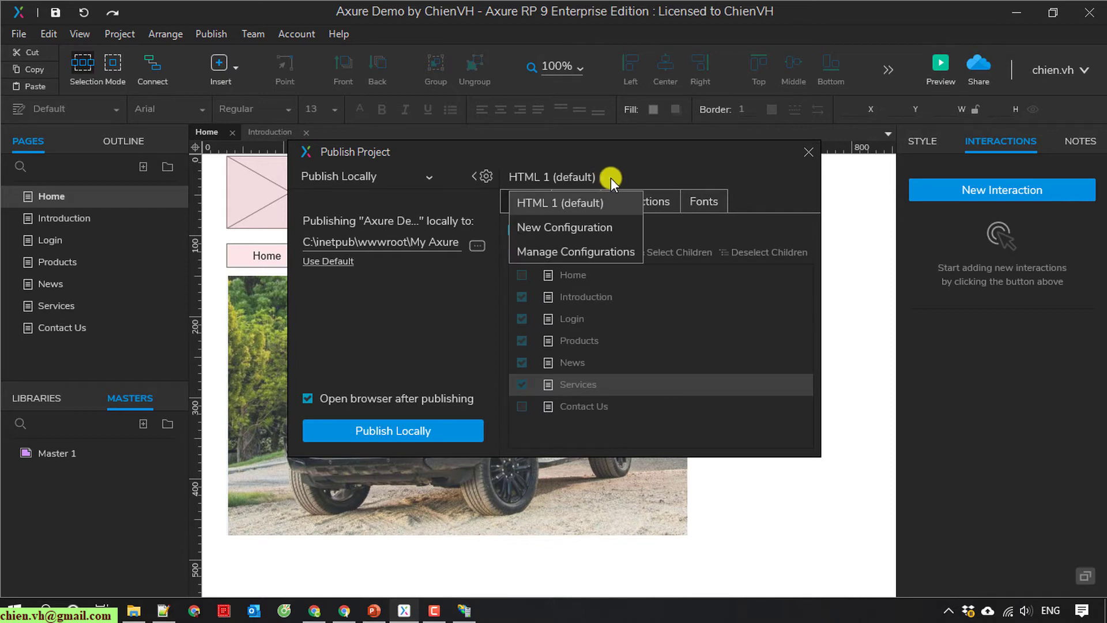
click(715, 147)
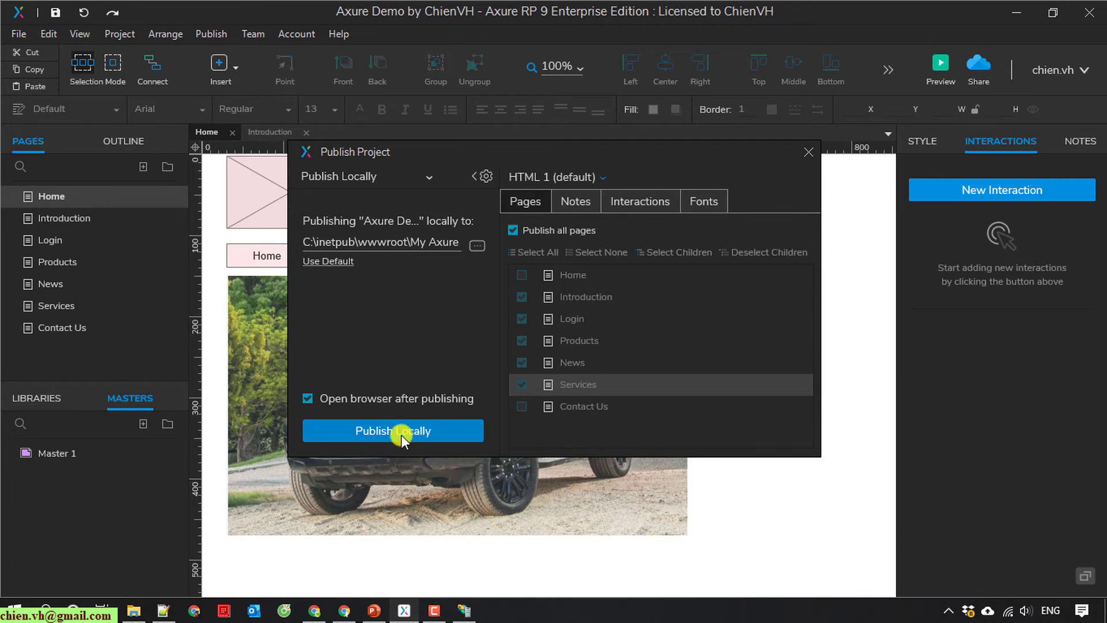
Step: Try to publish the project locally, examine the error report's text and dismiss the report without submitting it
click(431, 431)
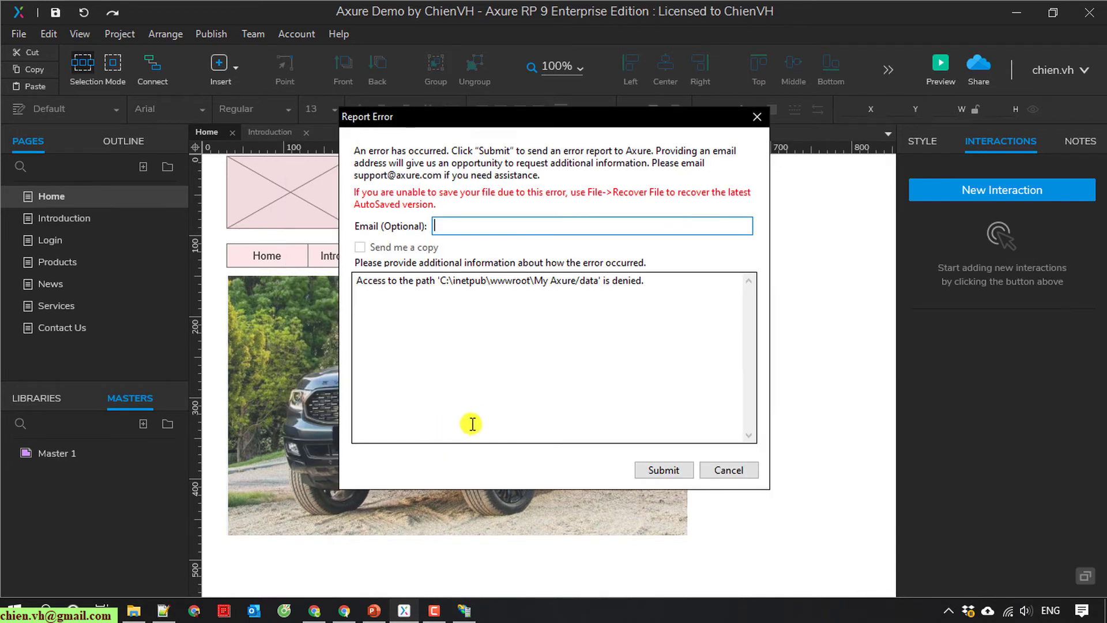
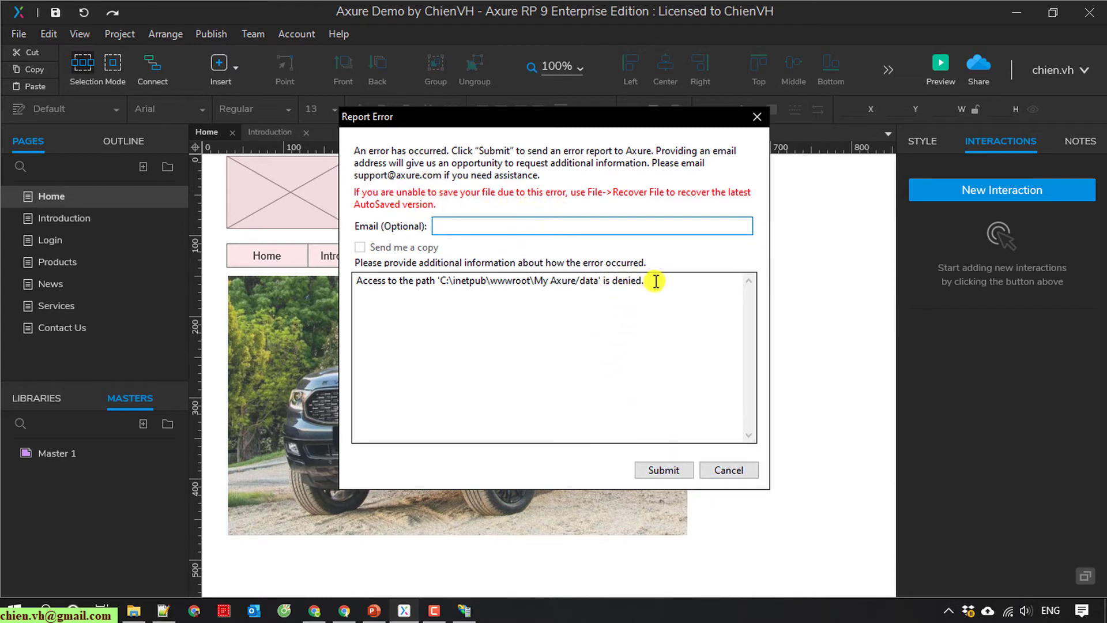
drag(652, 281, 356, 285)
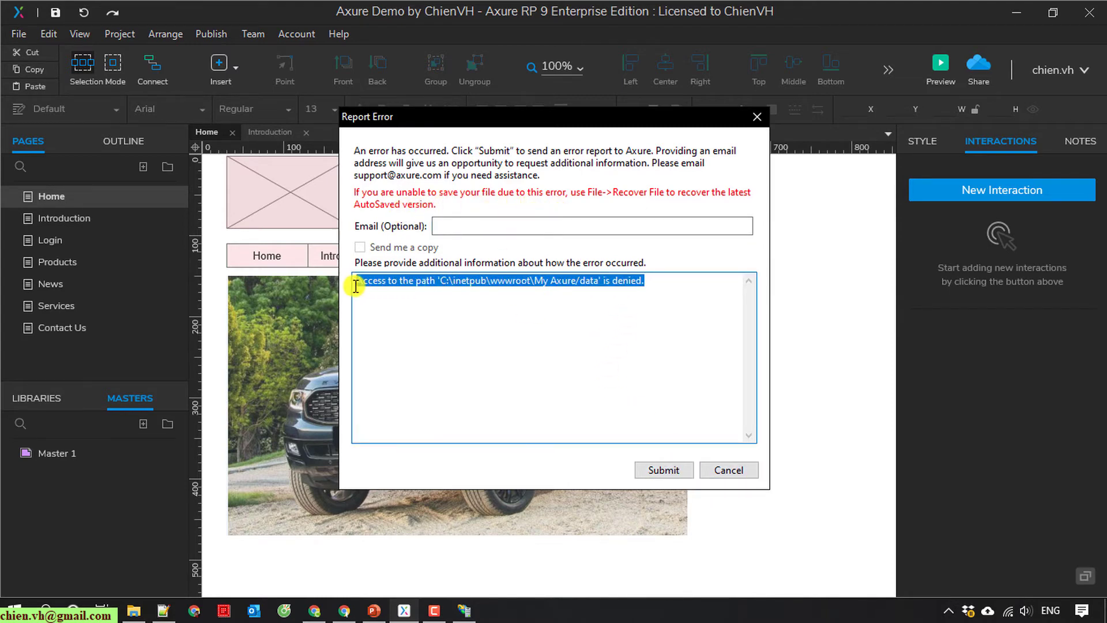
click(363, 285)
drag(680, 287, 350, 285)
click(730, 470)
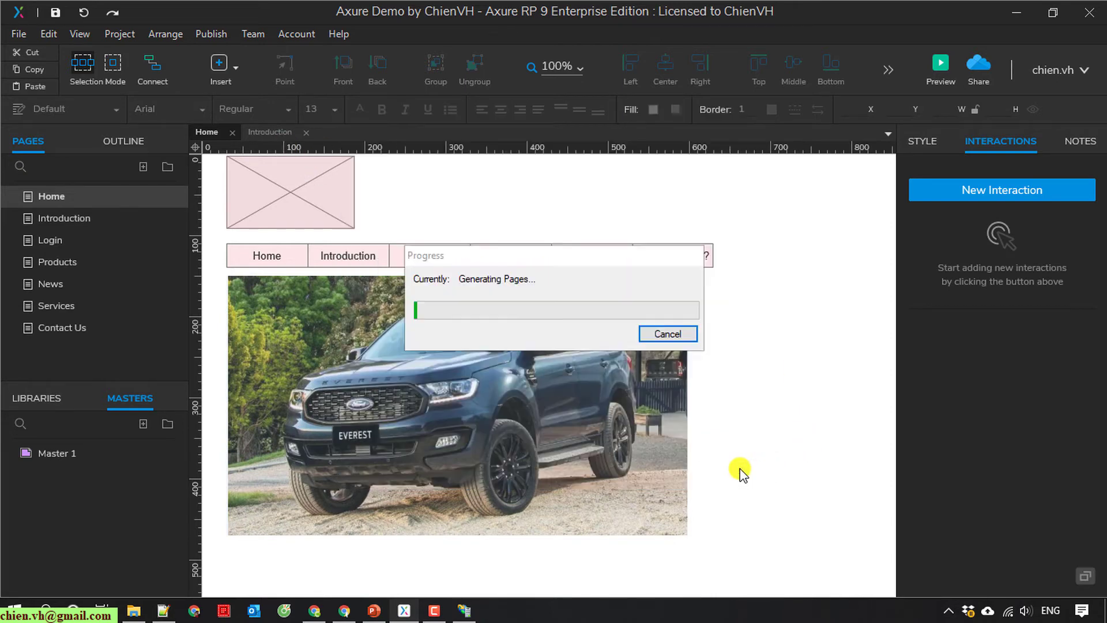
Step: Switch to File Explorer and open the properties of the My Axure folder in wwwroot
click(132, 613)
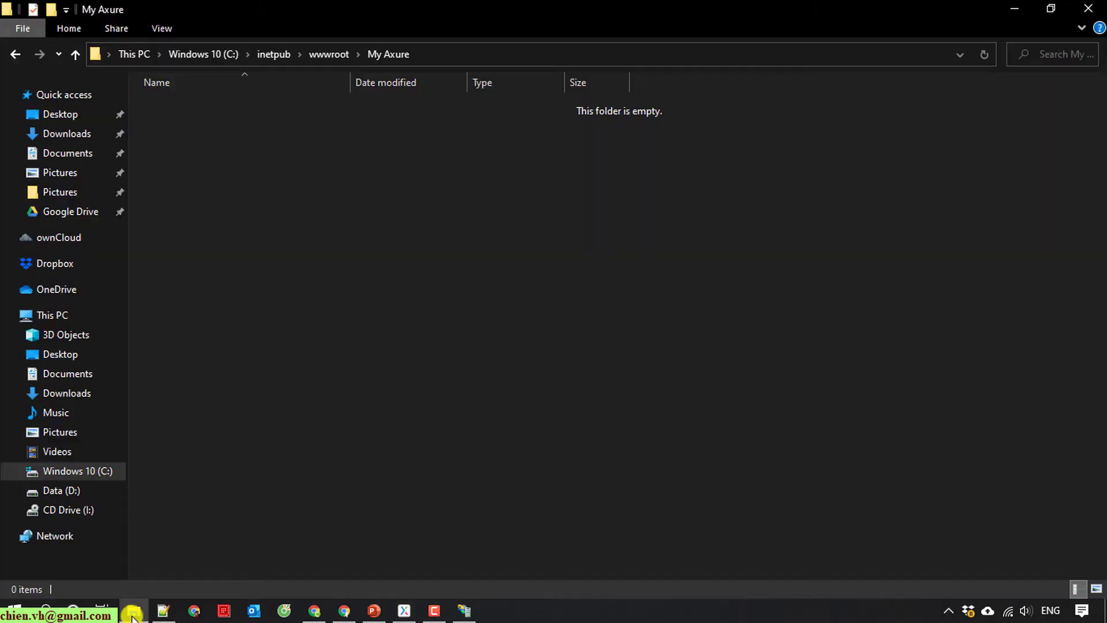
click(340, 52)
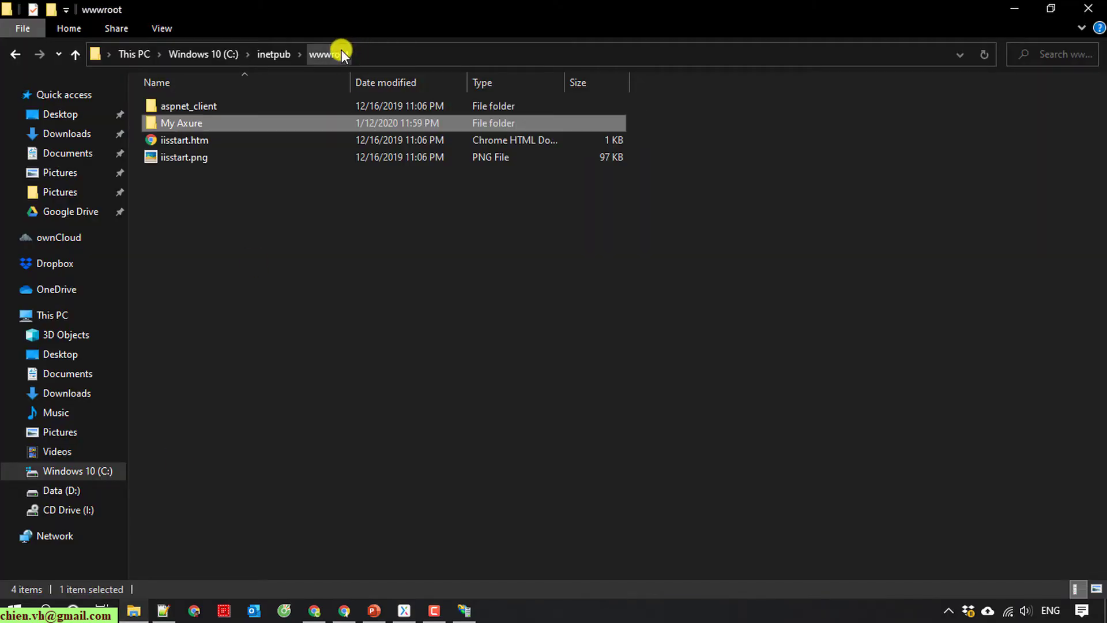
right_click(172, 122)
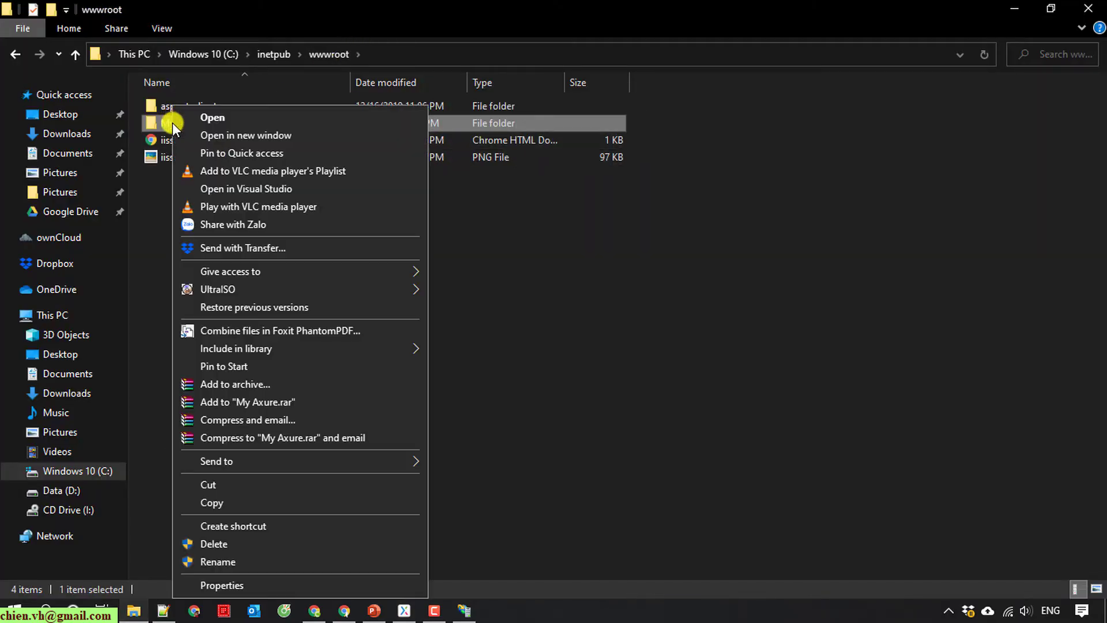
click(272, 584)
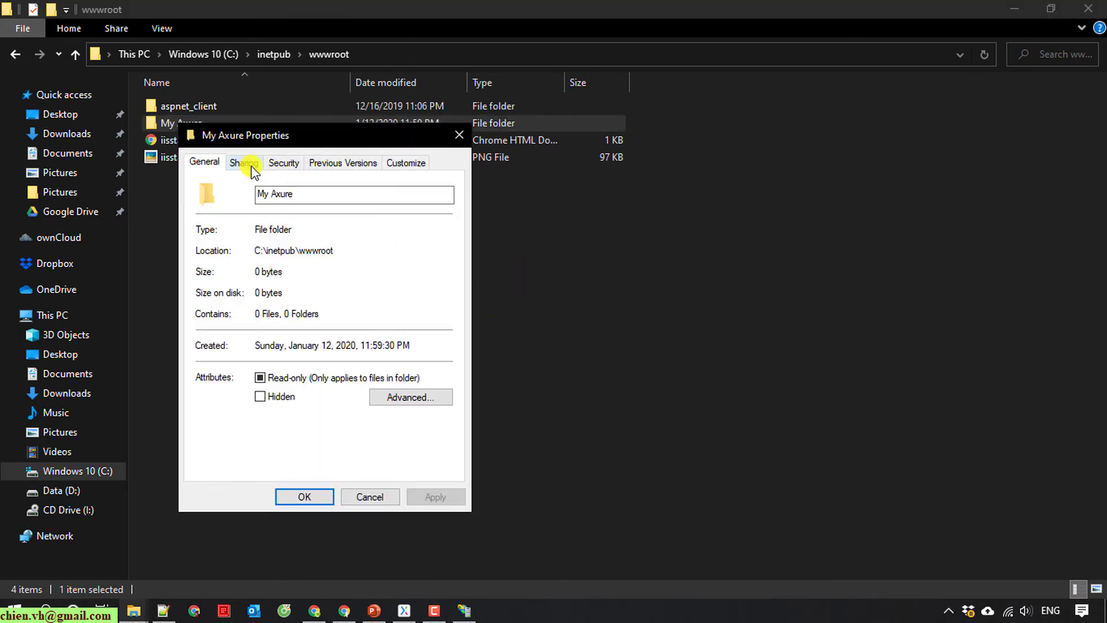
Step: Check the folder's sharing and security settings, and open its group and user permissions for editing
click(244, 163)
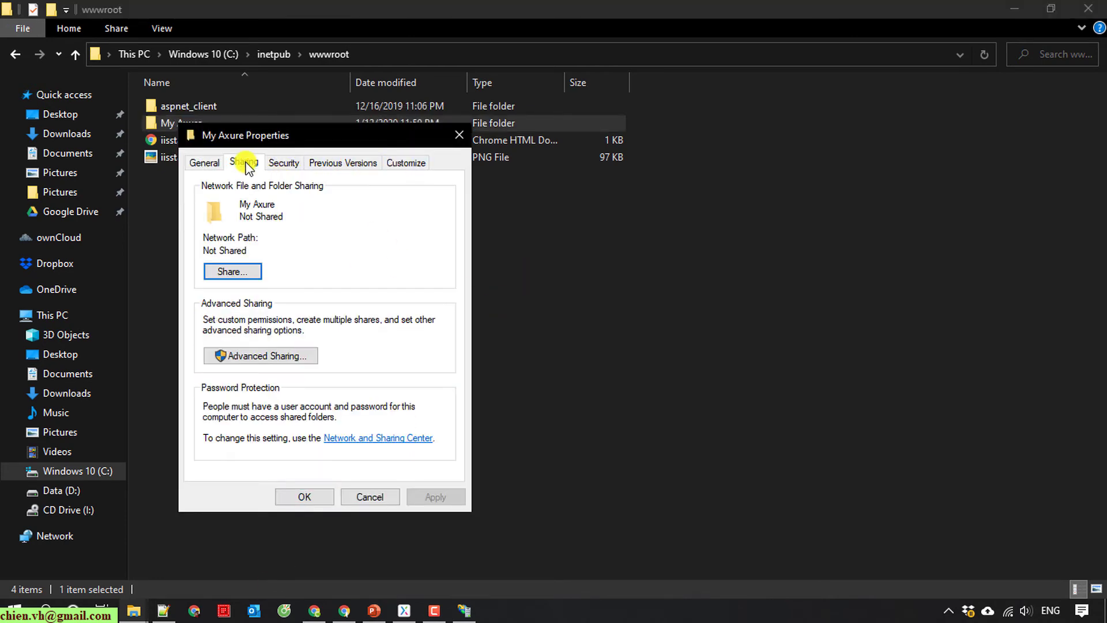
click(284, 162)
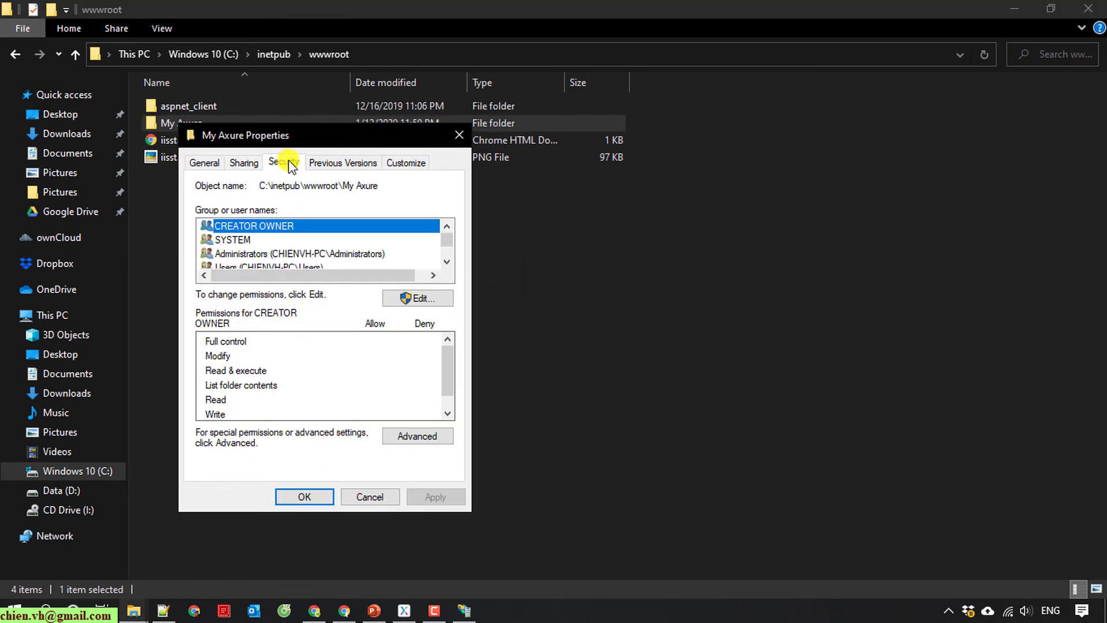
click(447, 263)
click(447, 263)
click(447, 262)
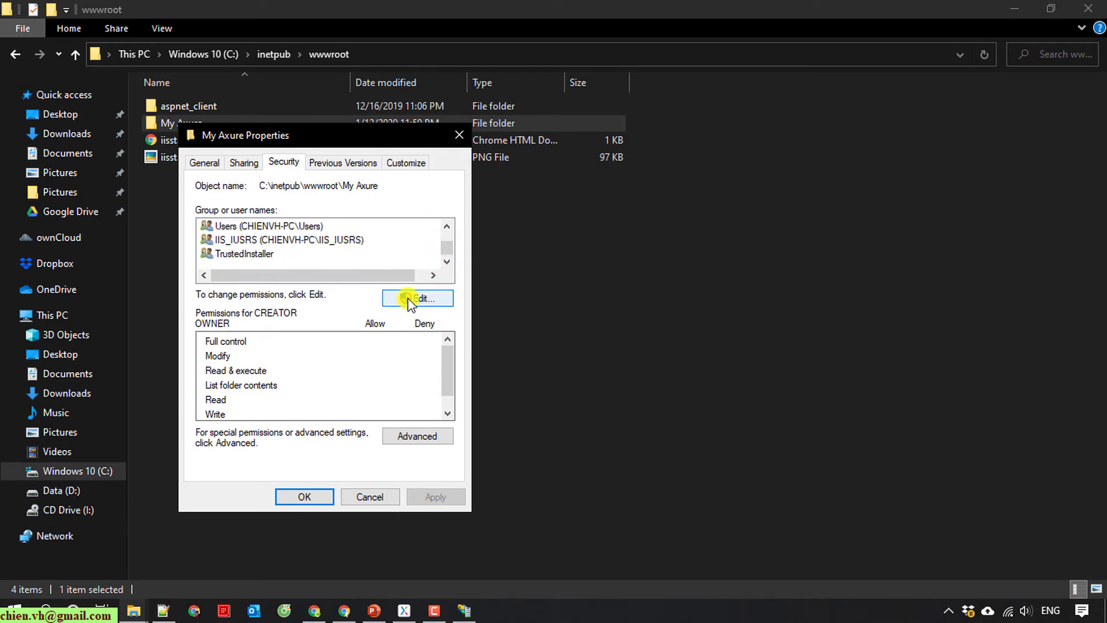
click(408, 298)
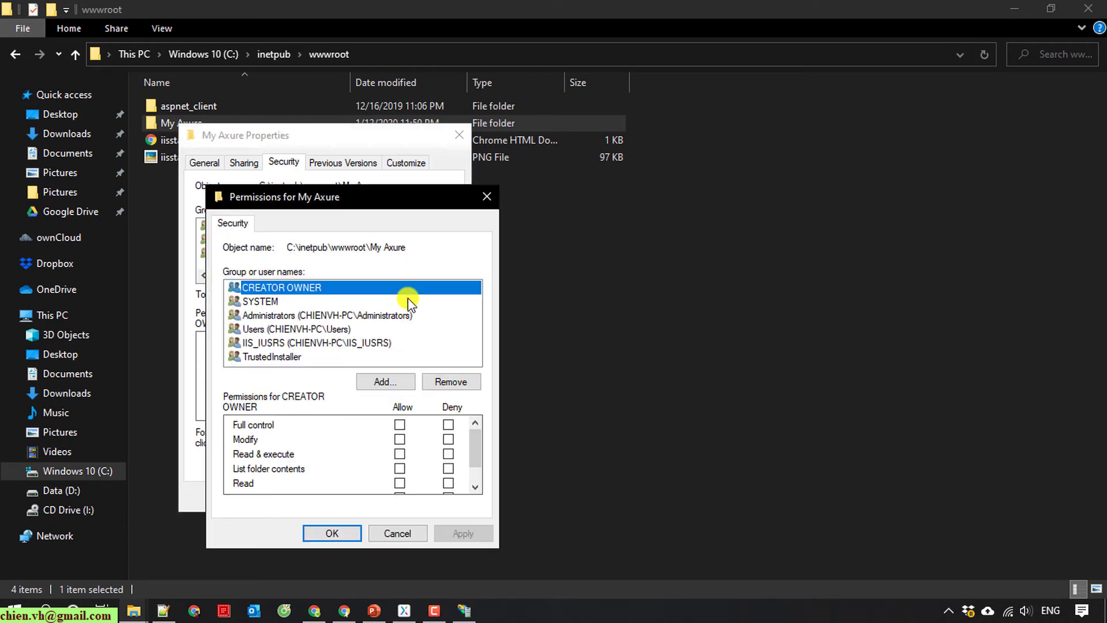
Step: Try to add an object named public to the My Axure folder's permissions
click(330, 343)
click(383, 382)
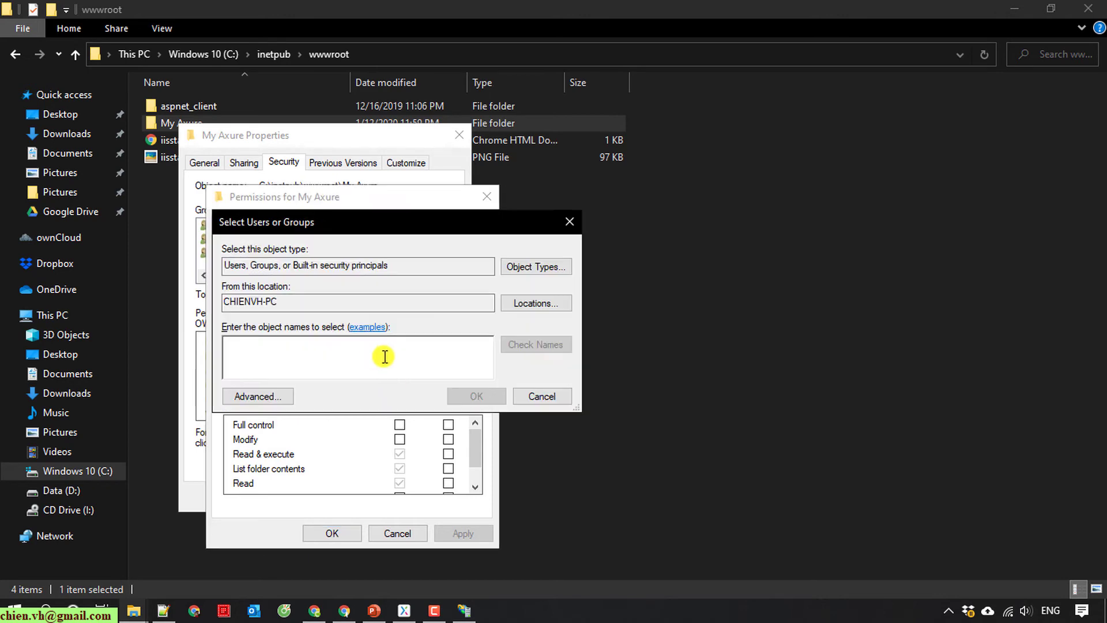
text(public)
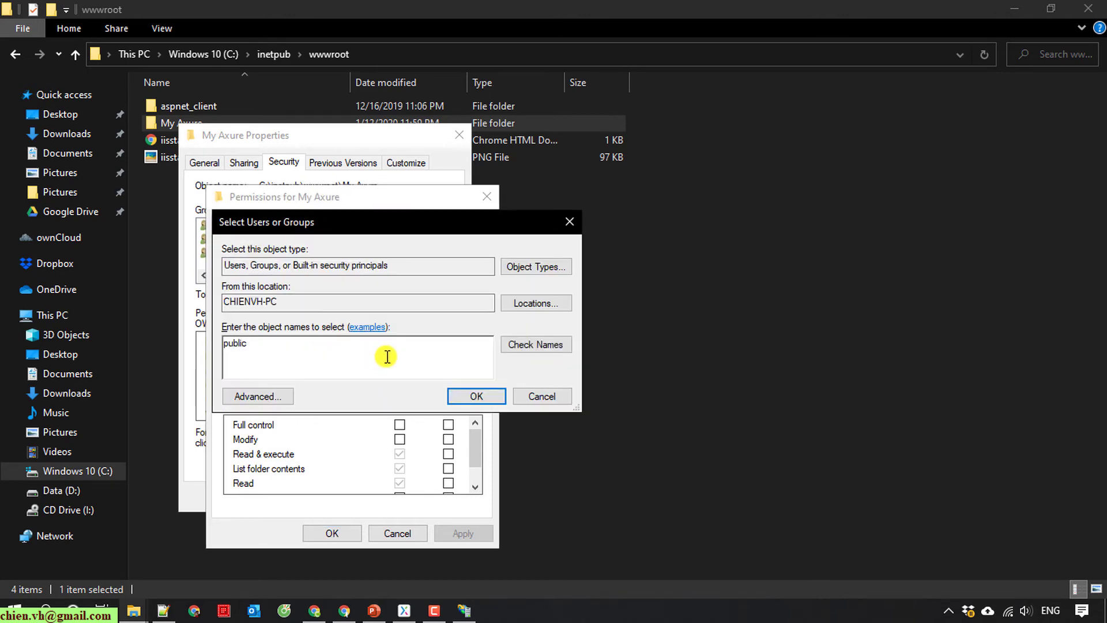
click(535, 344)
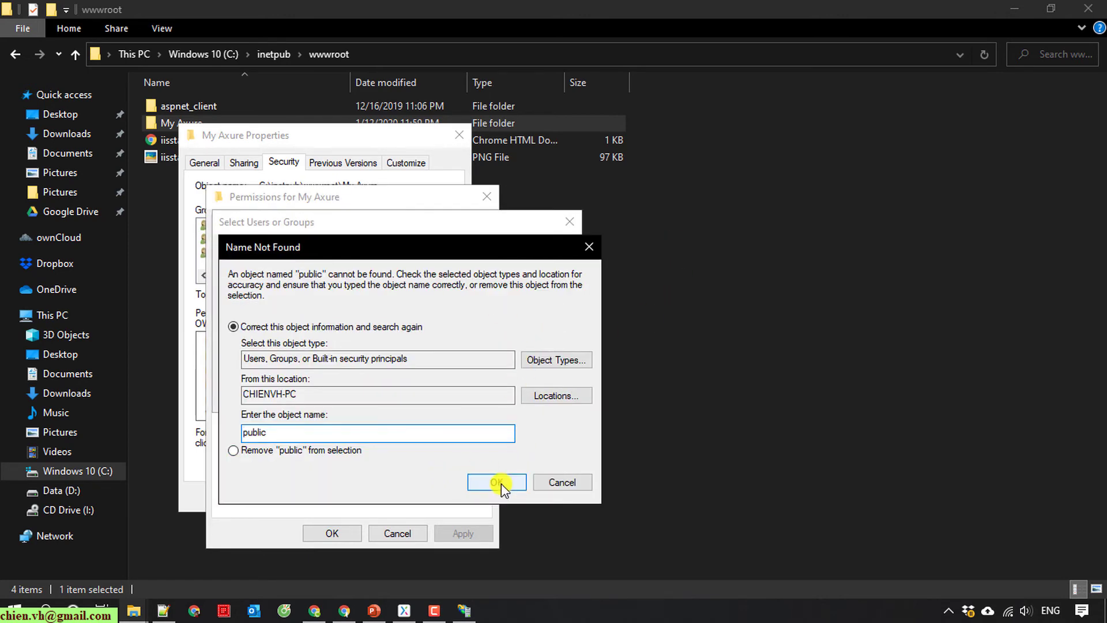
click(501, 484)
click(556, 482)
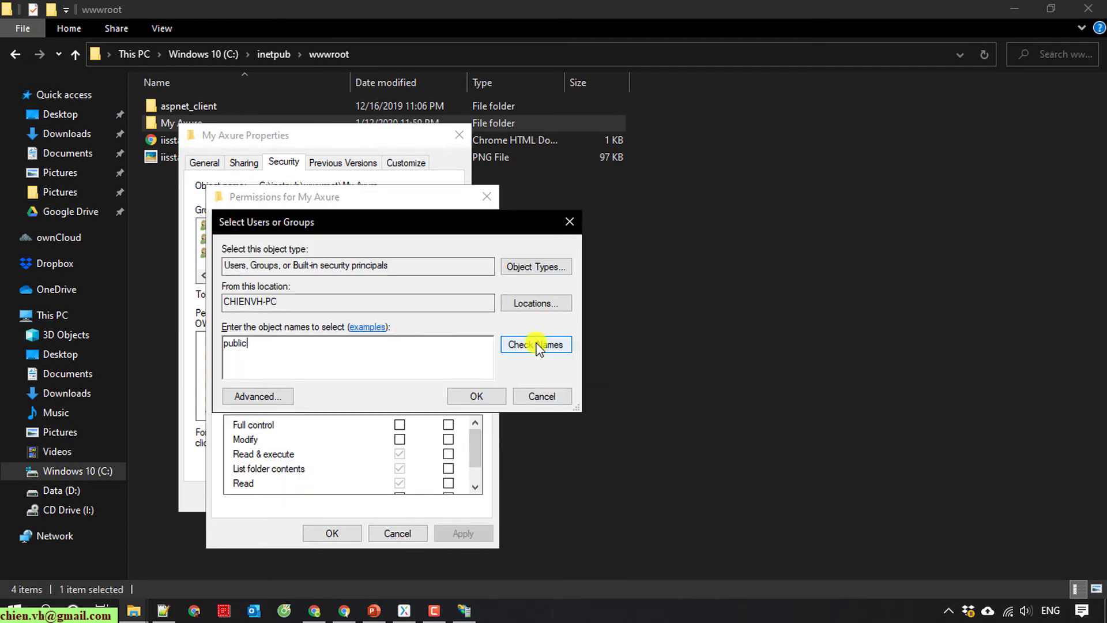
click(535, 344)
click(564, 482)
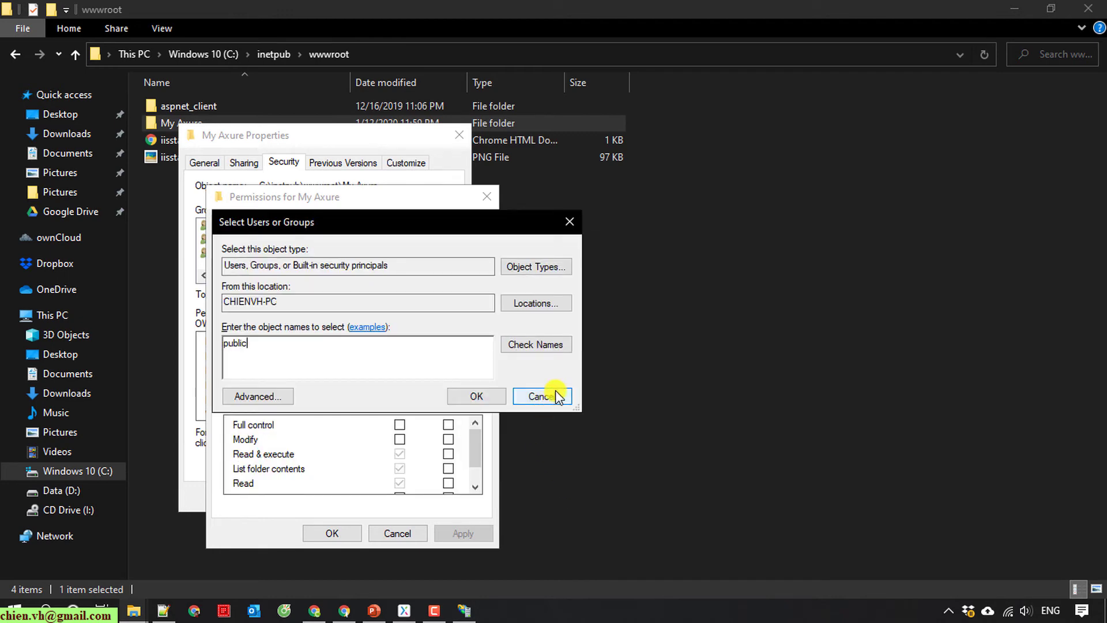
click(542, 402)
Step: Examine the permissions of each listed group on the My Axure folder, from CREATOR OWNER to TrustedInstaller
click(292, 357)
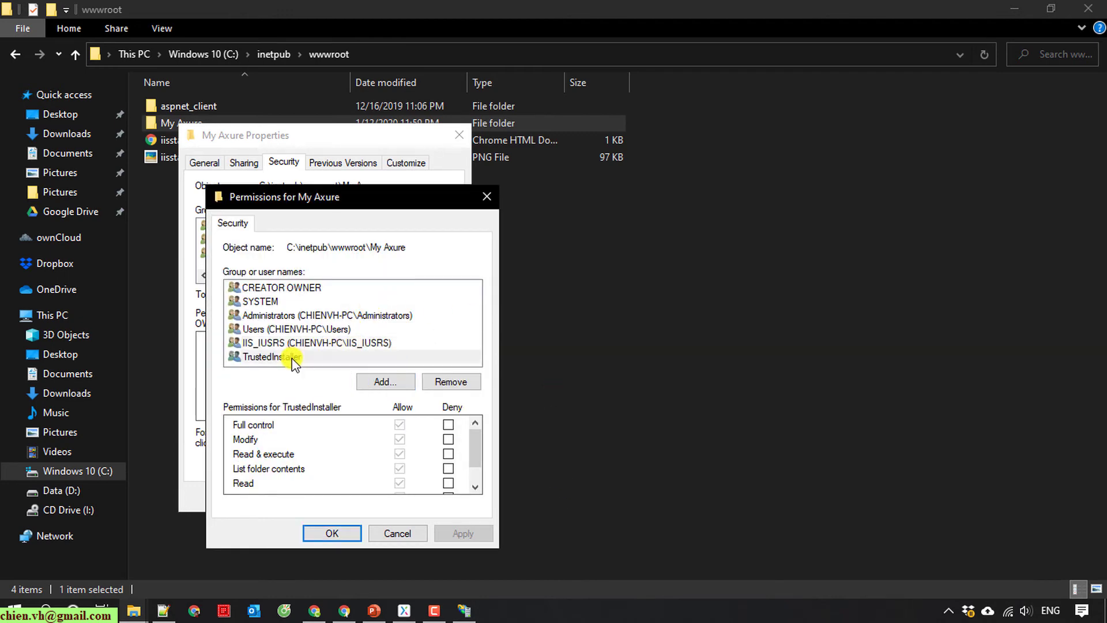
click(296, 288)
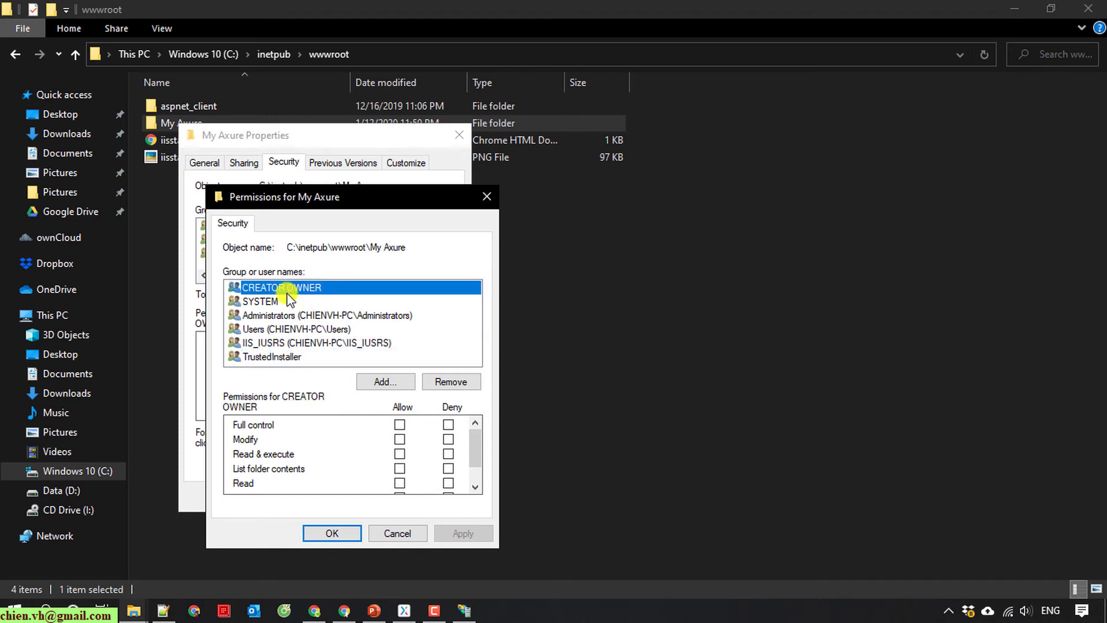
click(257, 302)
click(272, 315)
click(302, 343)
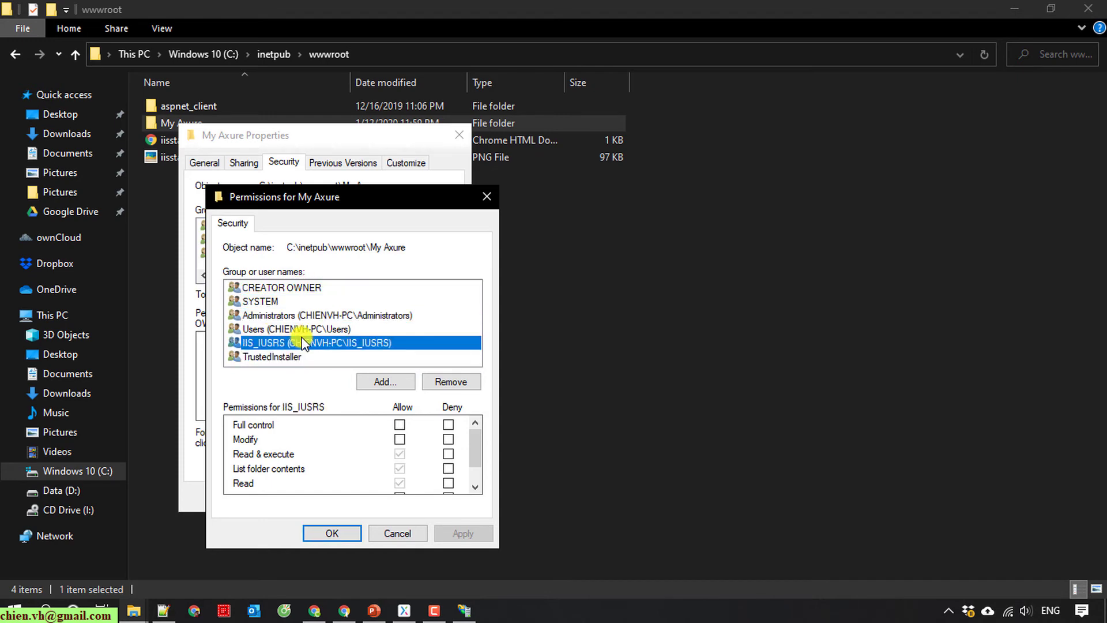
click(300, 330)
click(308, 344)
click(297, 358)
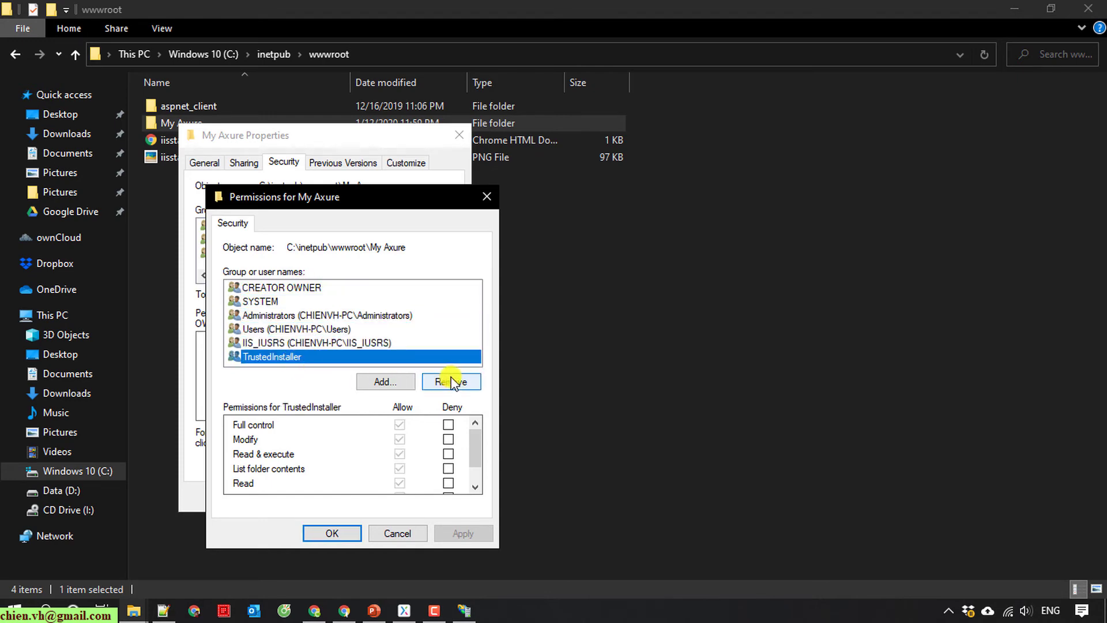
Step: Add the Everyone group to the My Axure folder's permissions, checking the name first
click(385, 382)
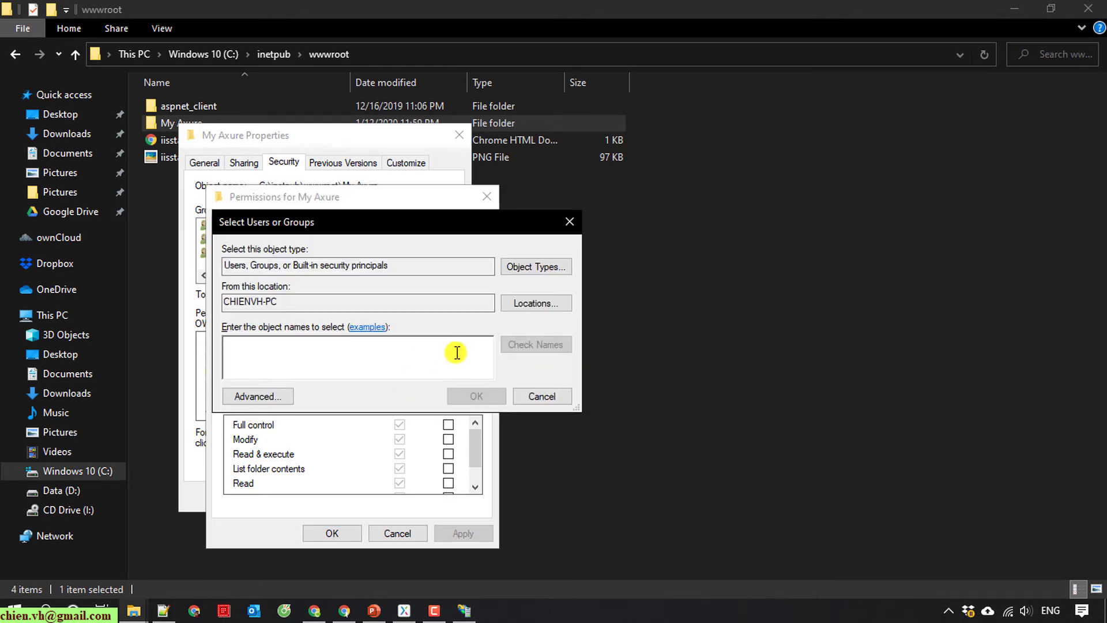
text(everyone)
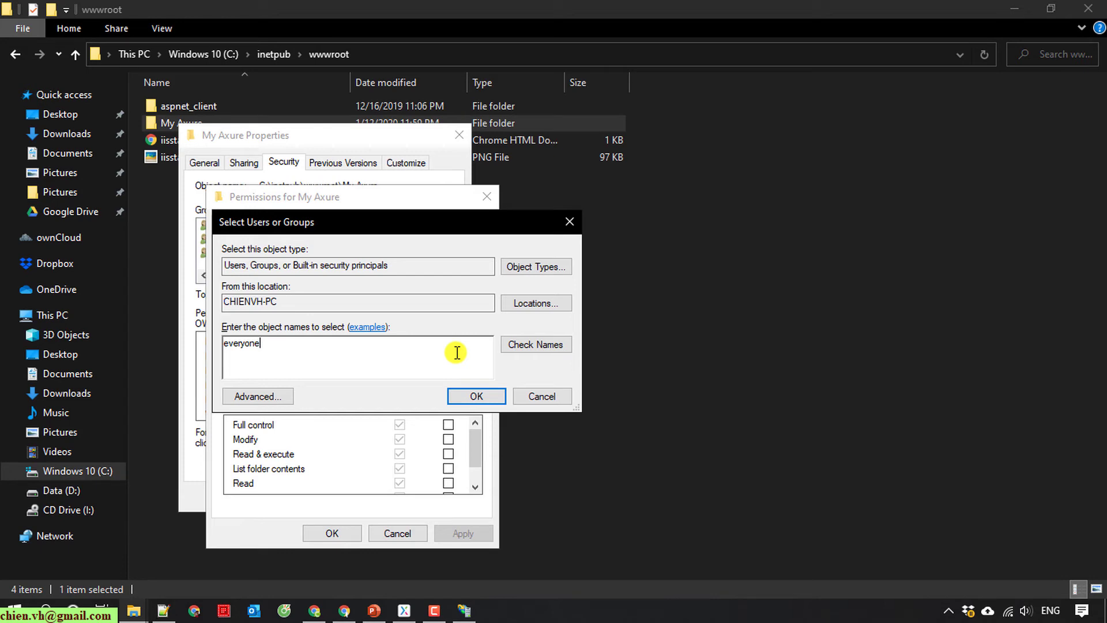
click(555, 345)
click(475, 395)
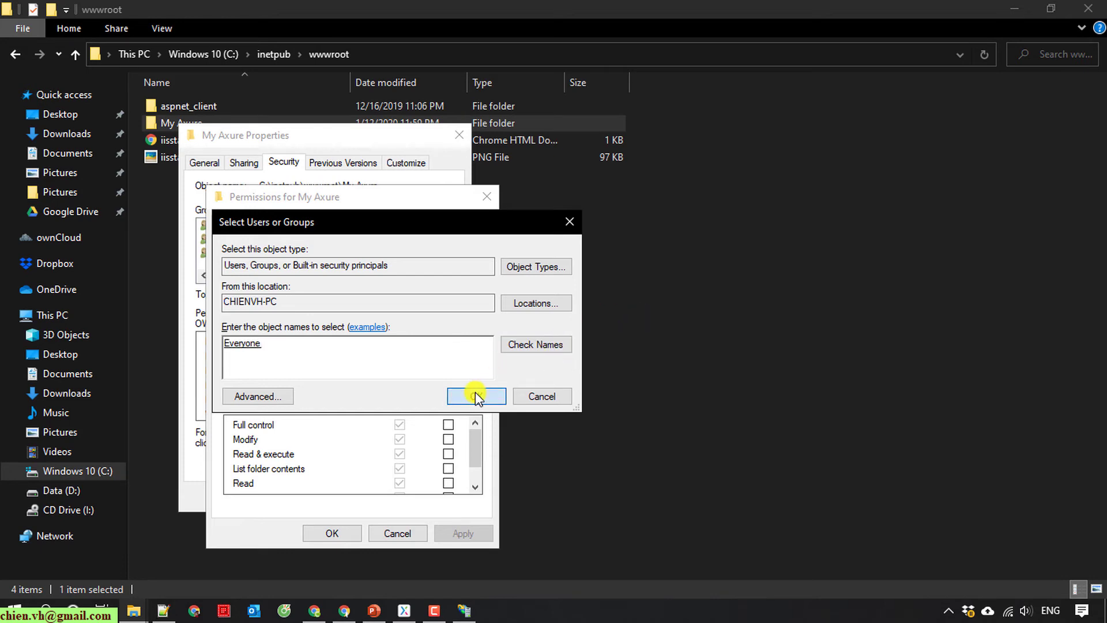
Step: Allow Everyone full control of the My Axure folder, apply it, close the folder's properties and refresh wwwroot
click(400, 427)
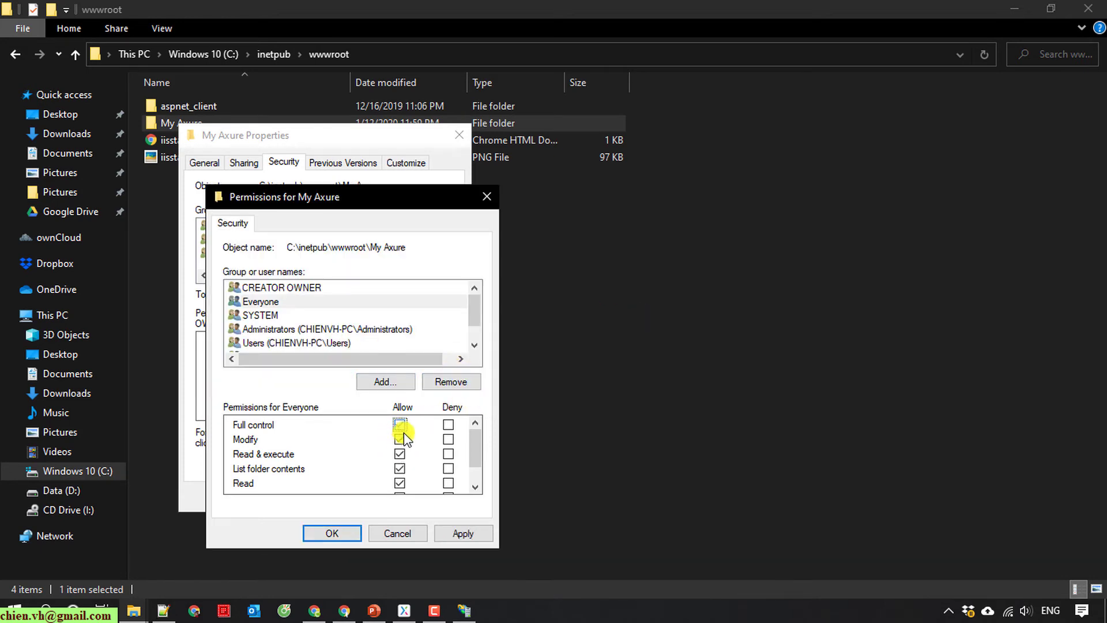
click(469, 531)
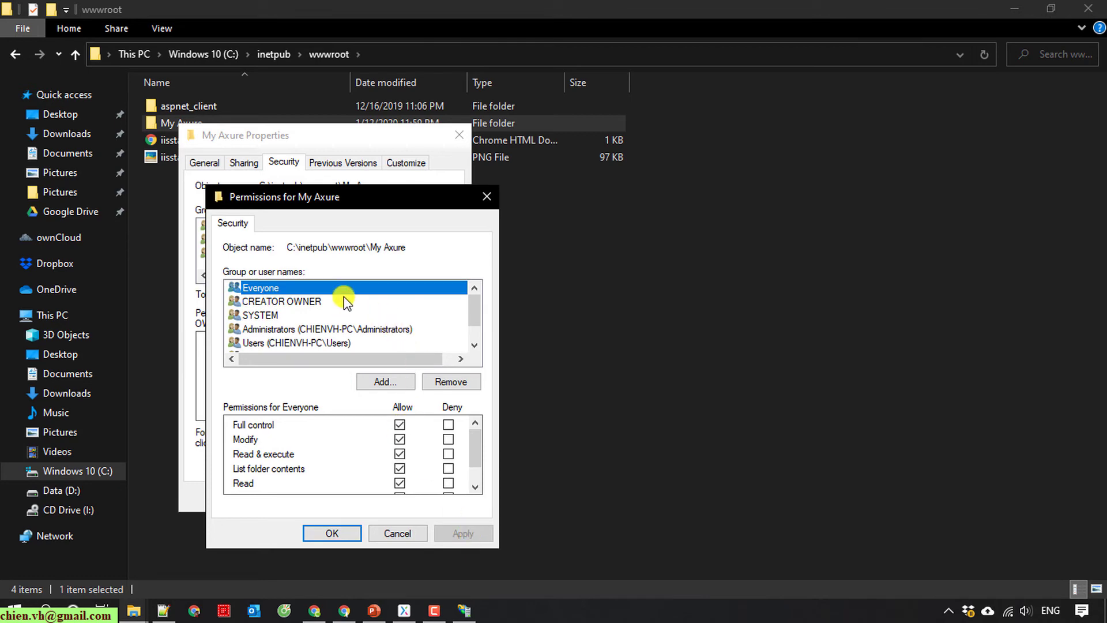
click(336, 533)
click(307, 495)
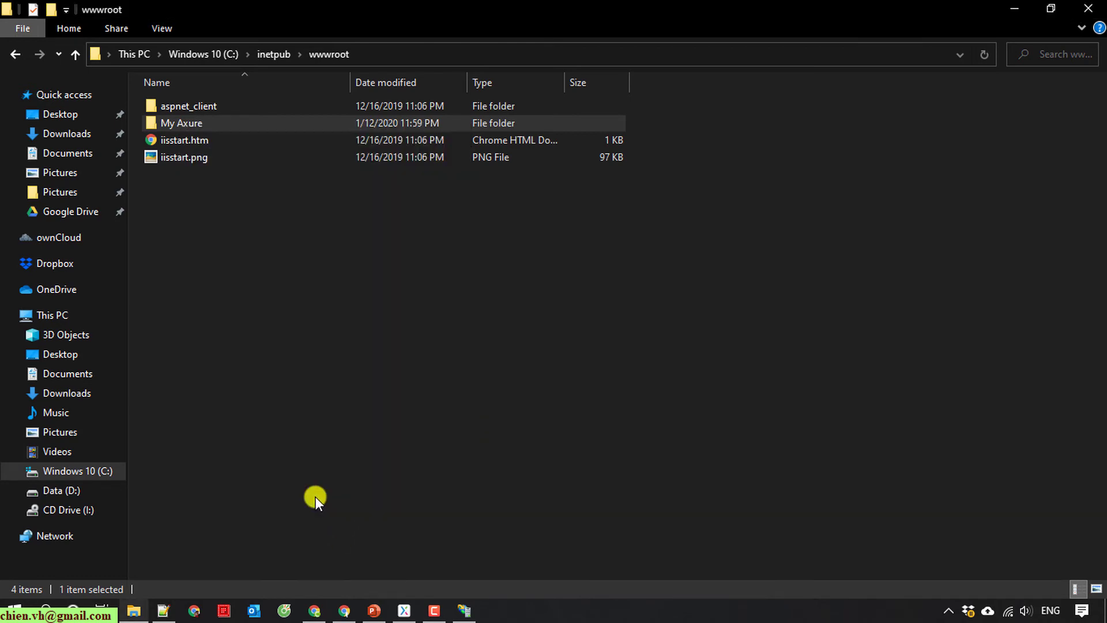
right_click(258, 279)
click(320, 349)
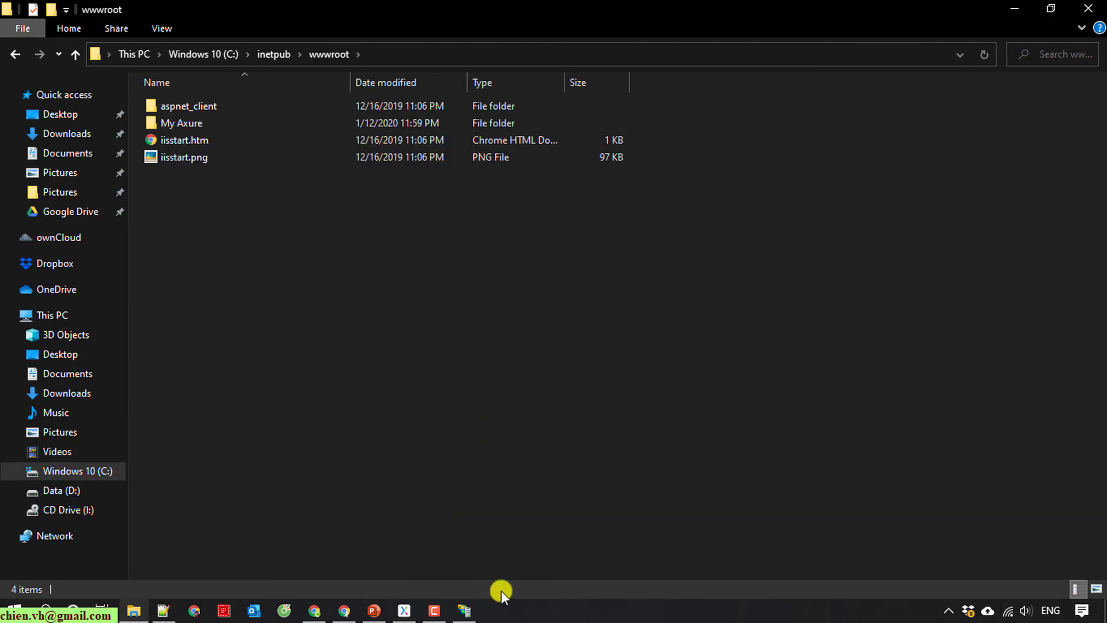
Step: Switch to Axure RP and publish the project locally to C:\inetpub\wwwroot\My Axure
click(405, 611)
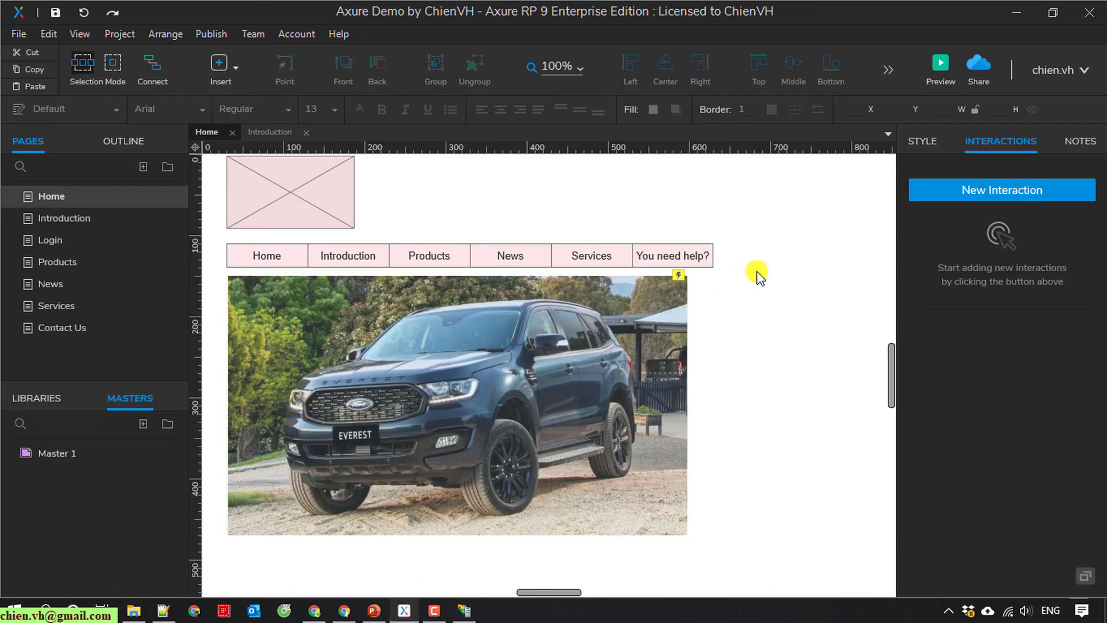
click(981, 66)
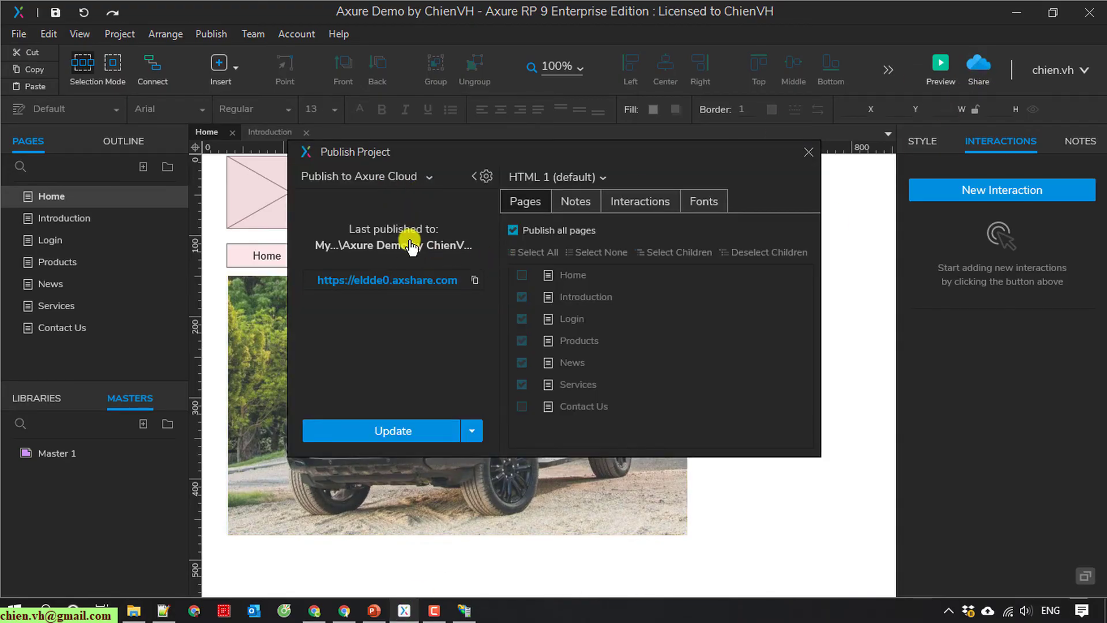
click(426, 175)
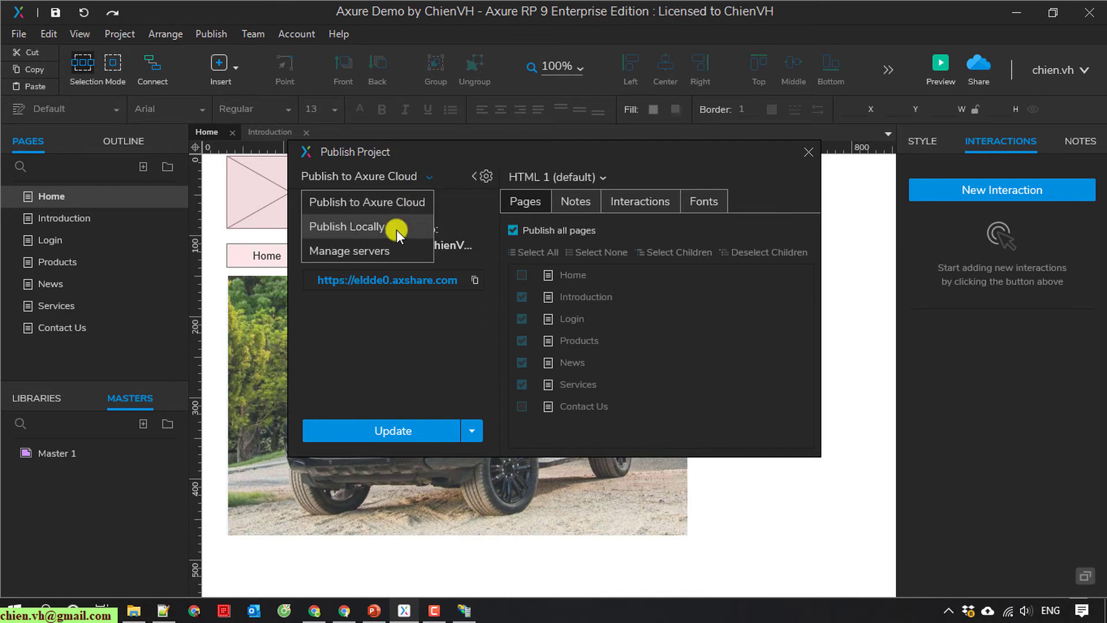
click(396, 230)
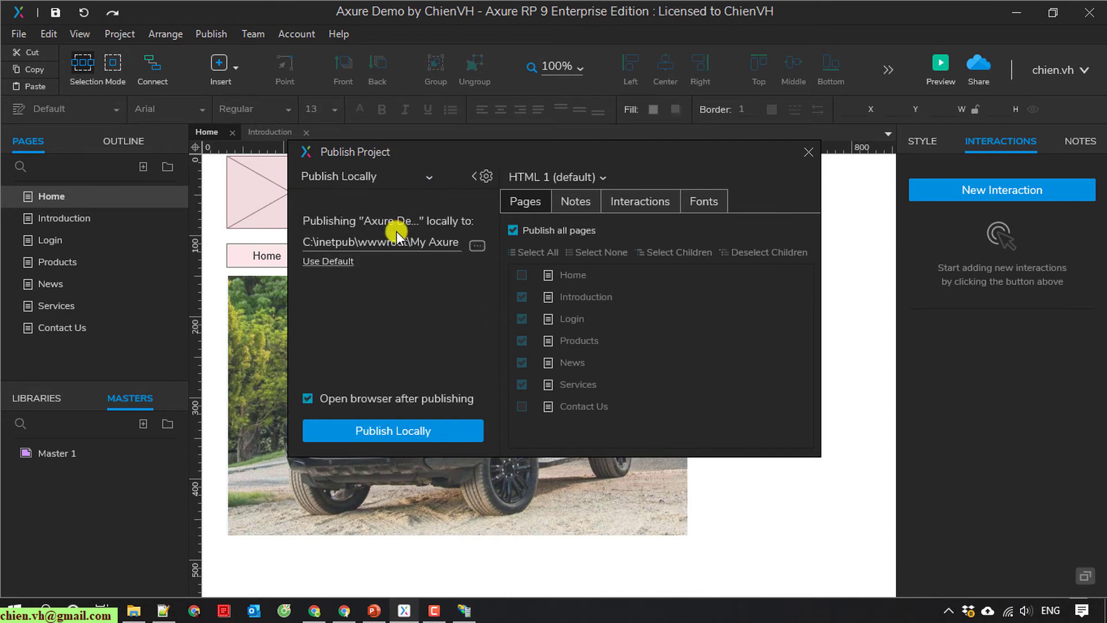
click(415, 434)
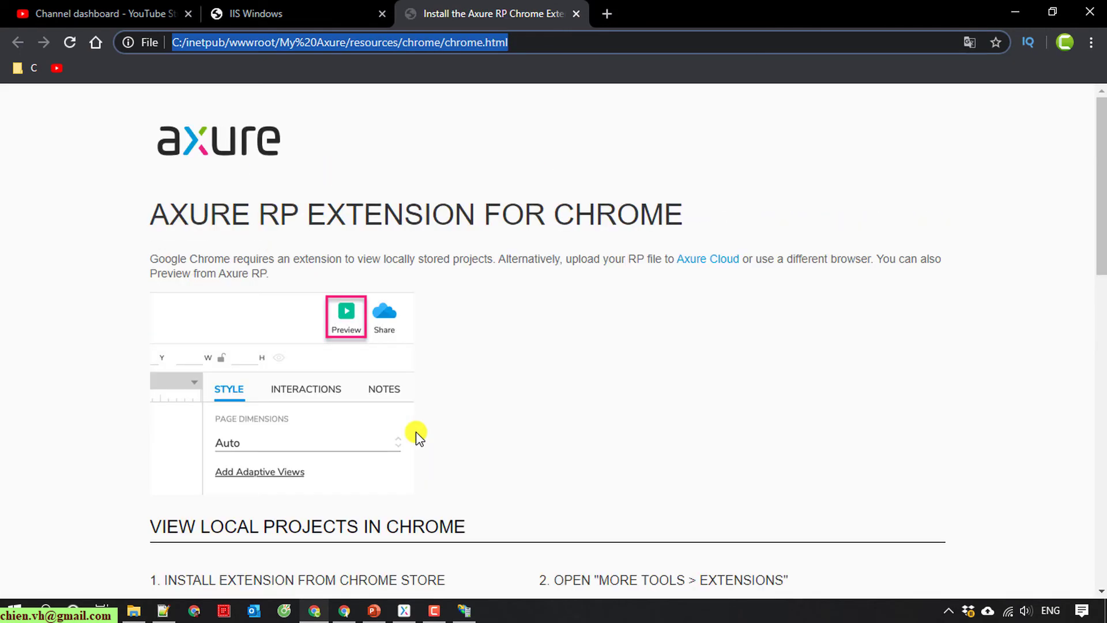
Step: Switch to File Explorer and check the published files inside the My Axure folder
click(135, 613)
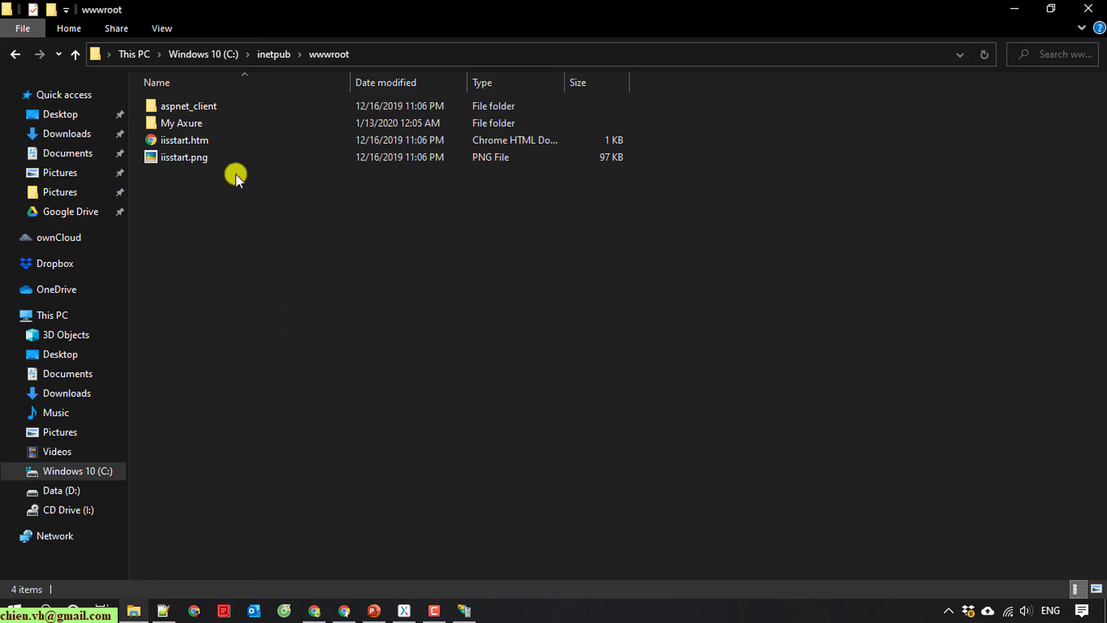
double_click(189, 121)
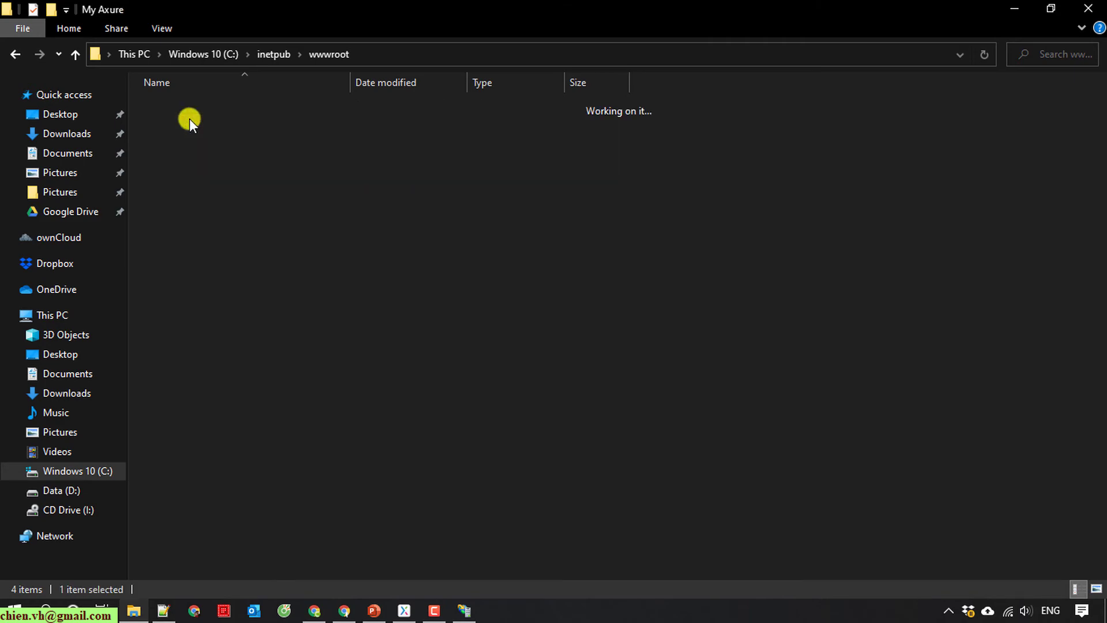
drag(822, 500, 106, 71)
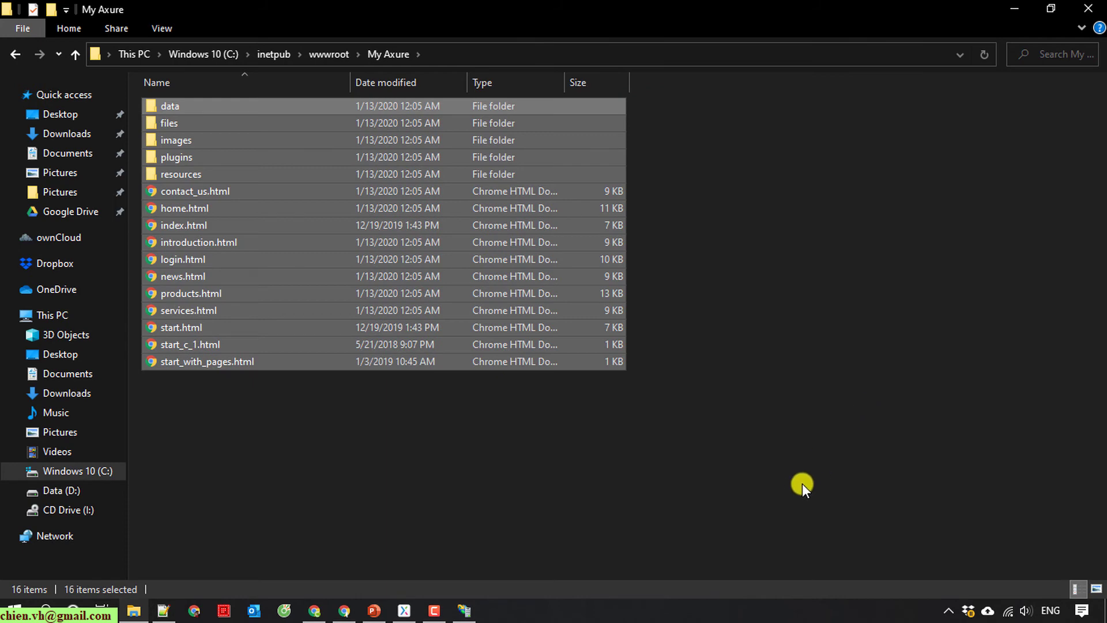
drag(807, 483, 199, 99)
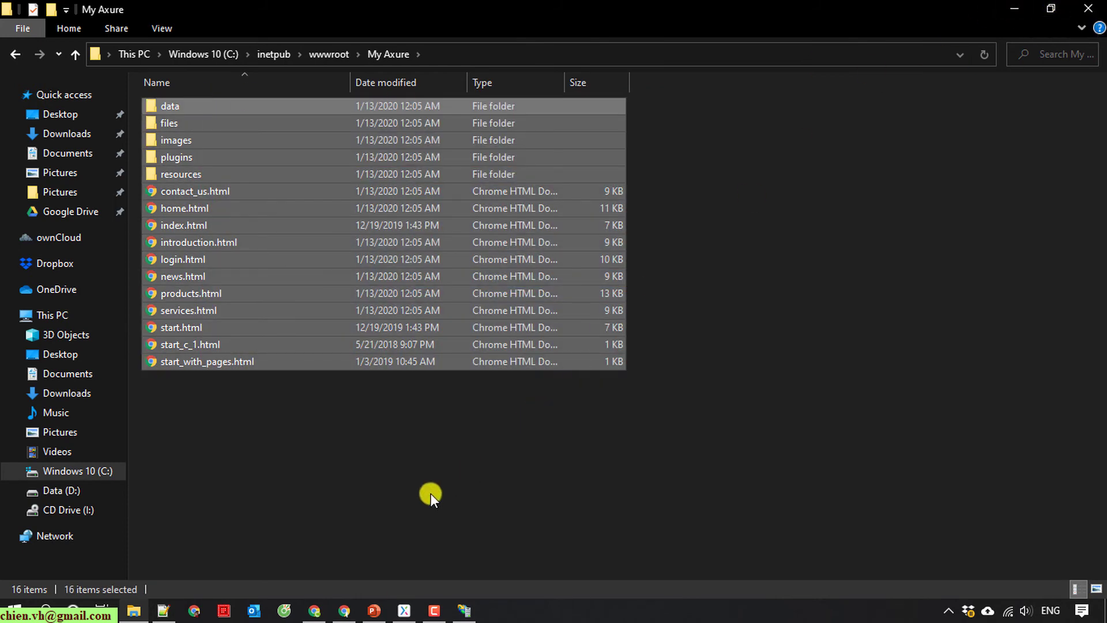
Step: Switch to Chrome, install the Axure RP Extension for Chrome through the local Axure page, and close the web store page
click(316, 610)
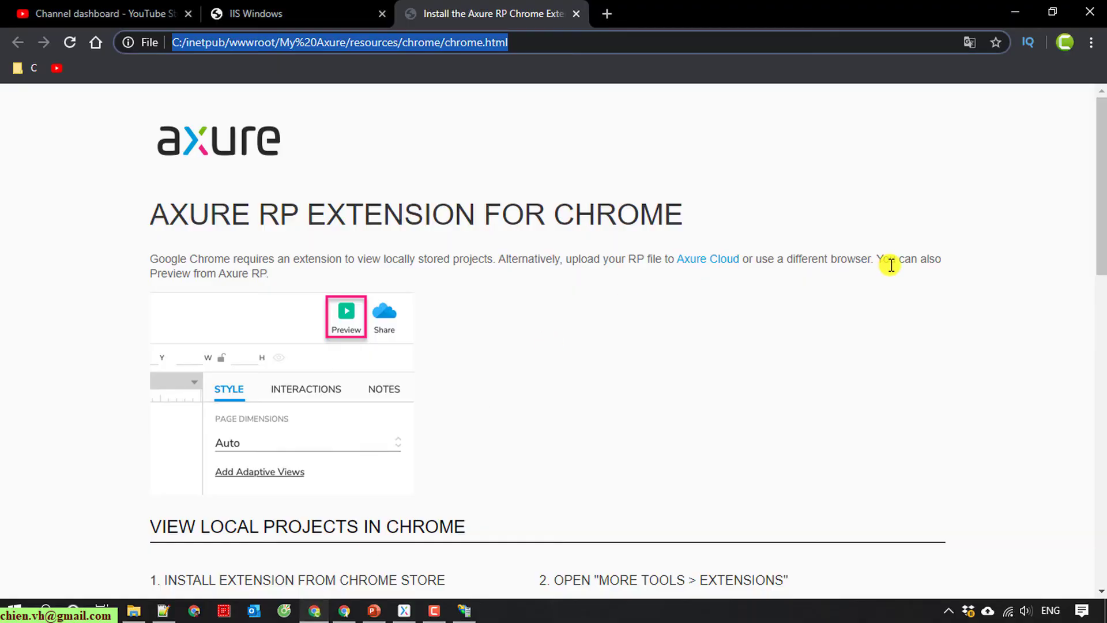
click(917, 166)
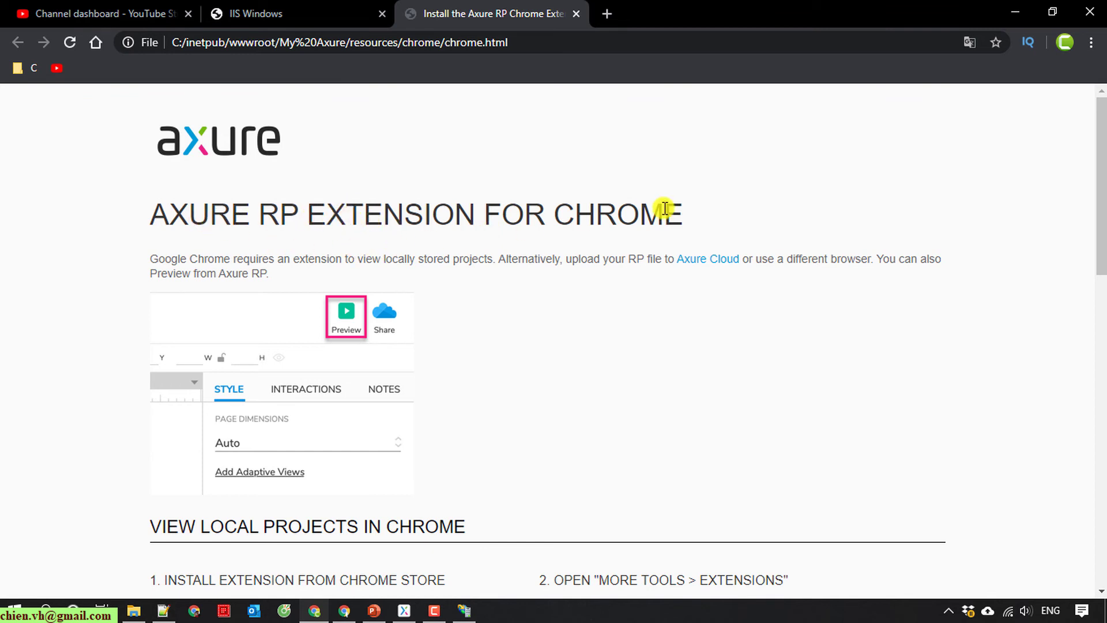
scroll(655, 217, down, 4)
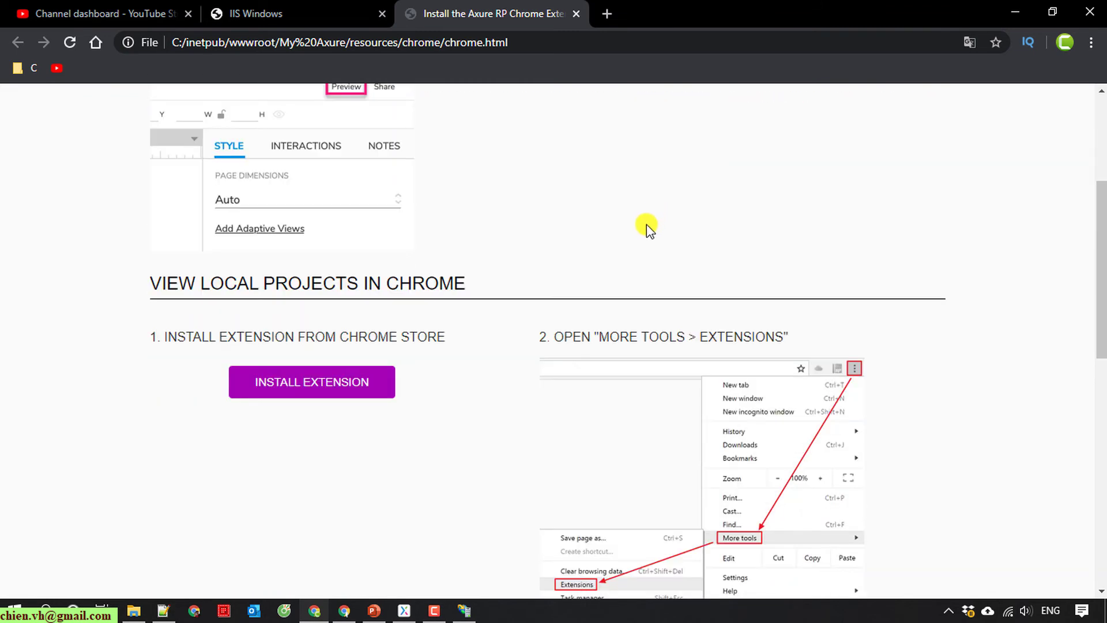
click(316, 388)
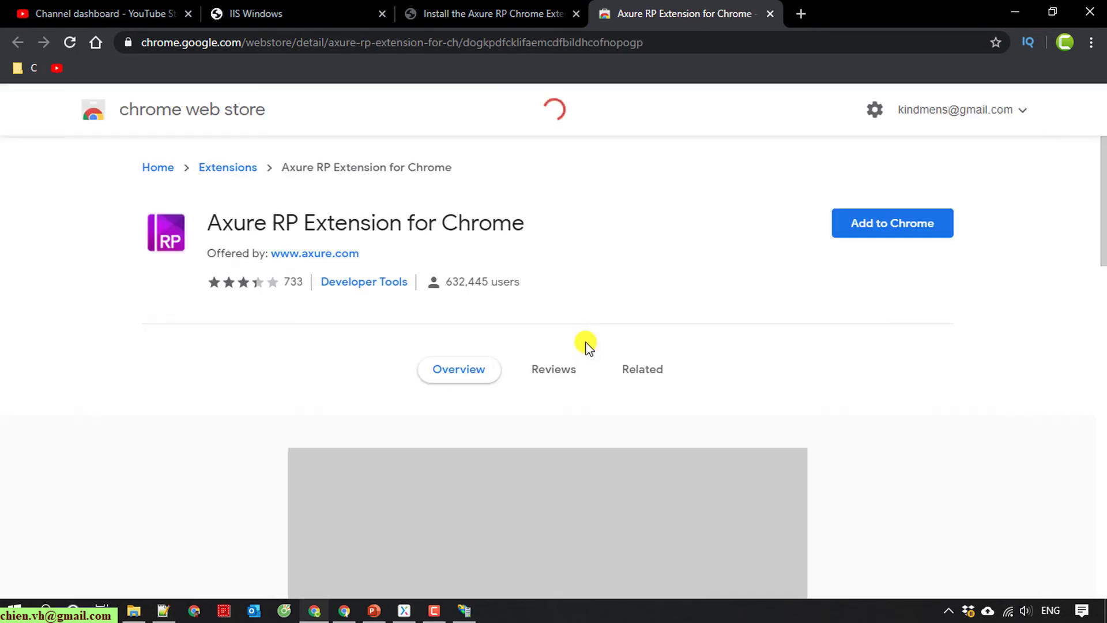
click(917, 225)
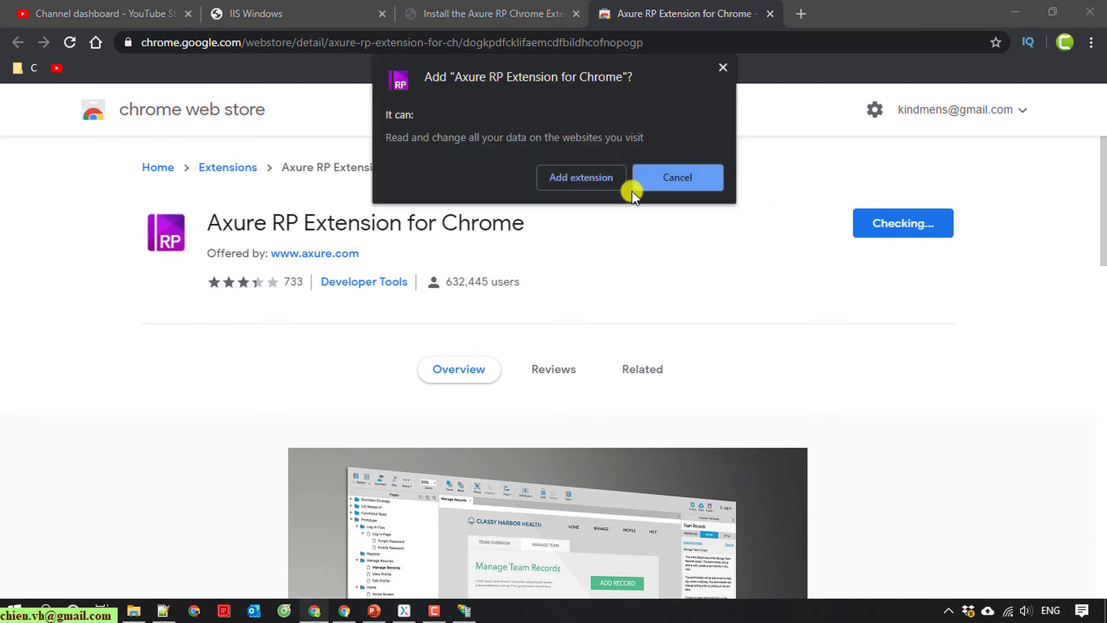
click(577, 180)
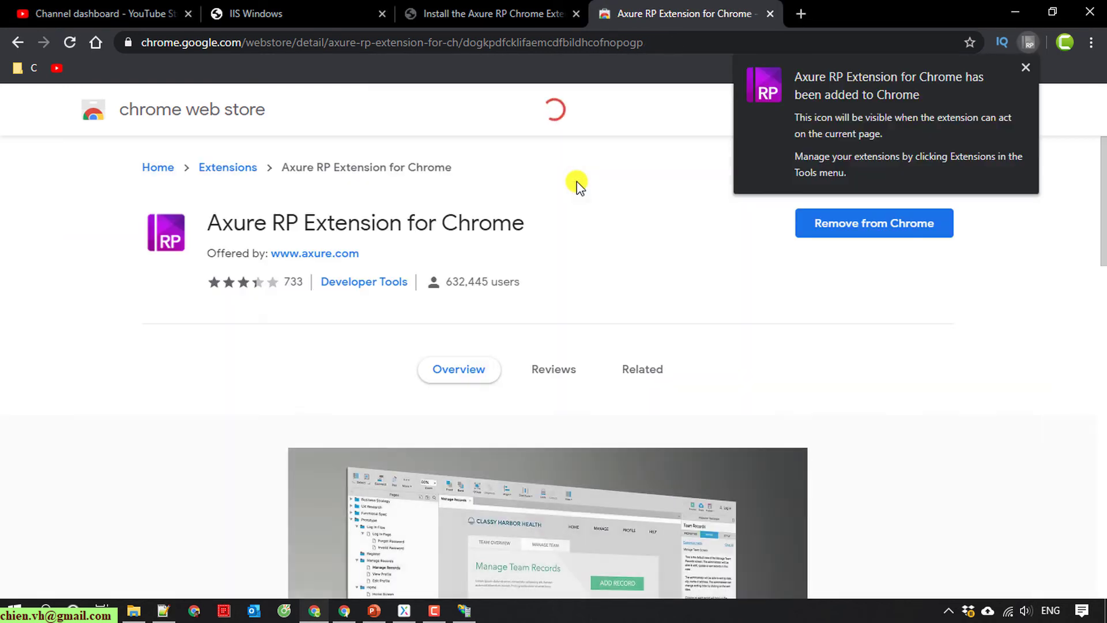
click(695, 13)
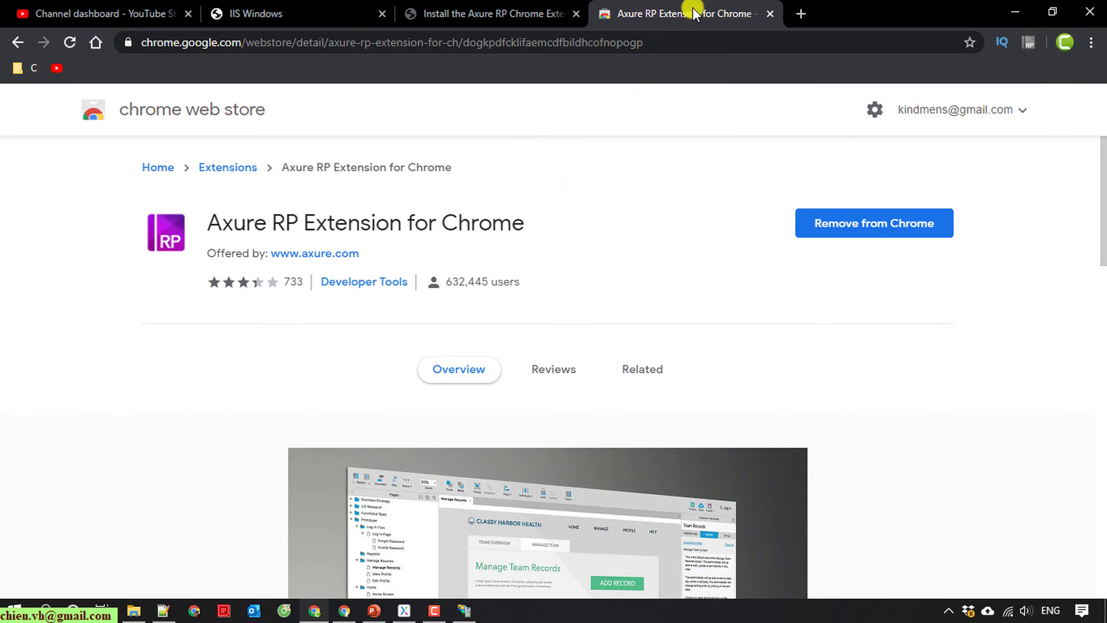
middle_click(694, 12)
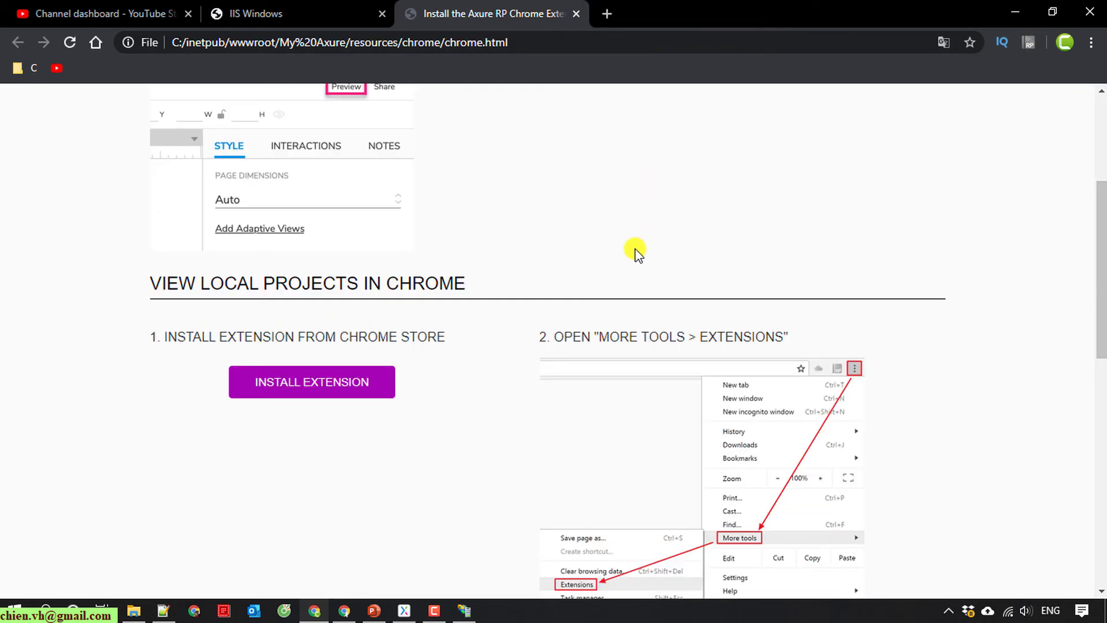
Step: Read the remaining setup instructions and open the details of the Axure RP Extension in Chrome's extension manager
scroll(634, 252, down, 1)
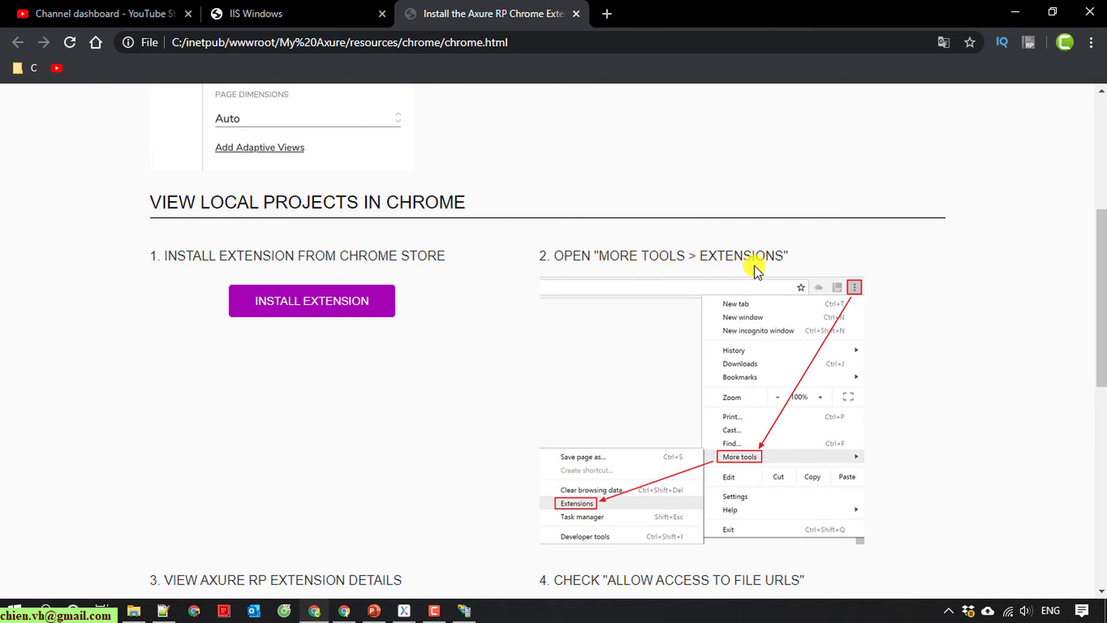
scroll(757, 270, down, 3)
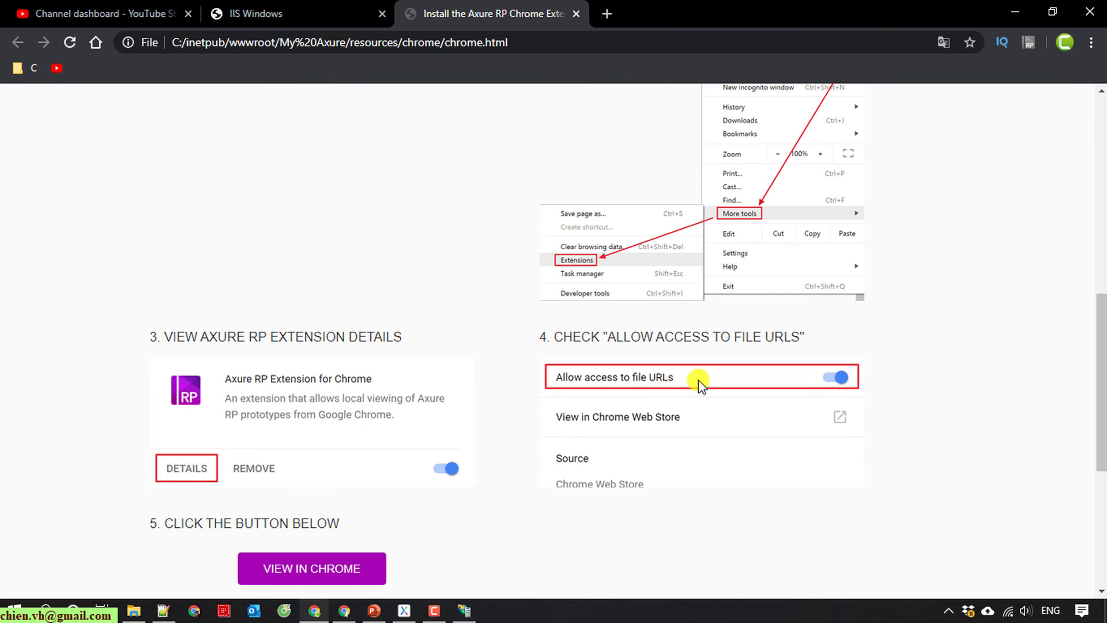
scroll(727, 390, down, 1)
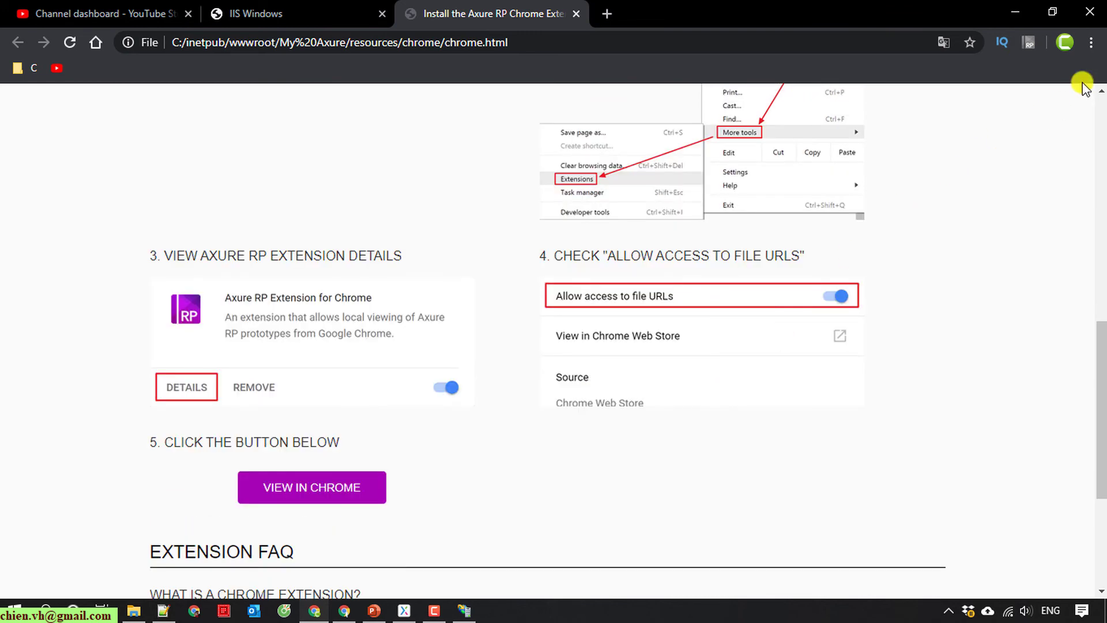
click(1091, 42)
mouse_move(936, 271)
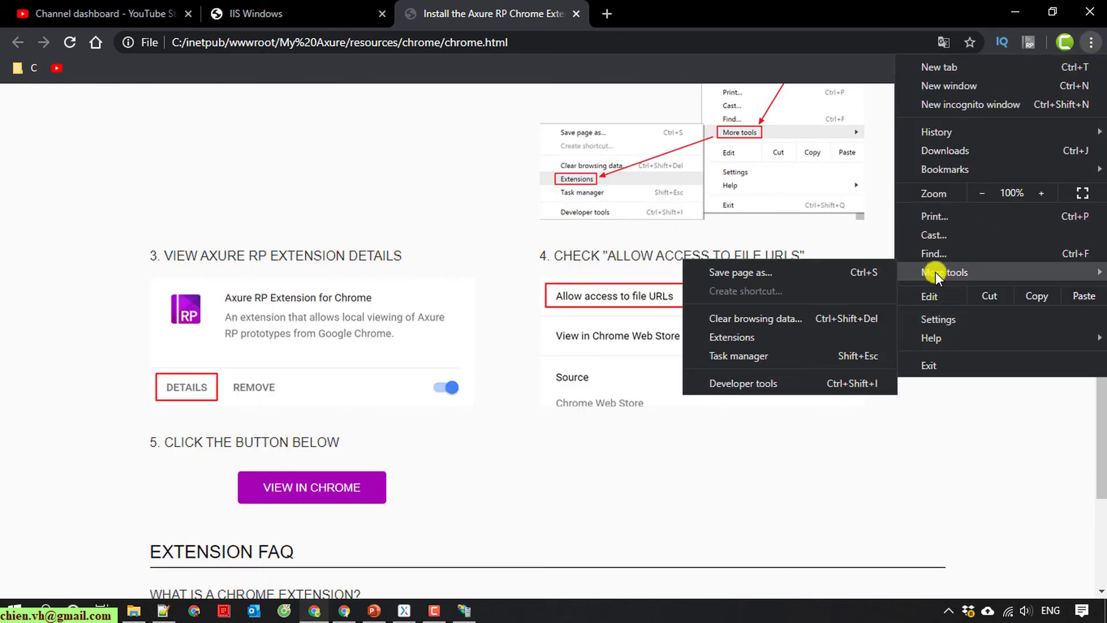
click(767, 340)
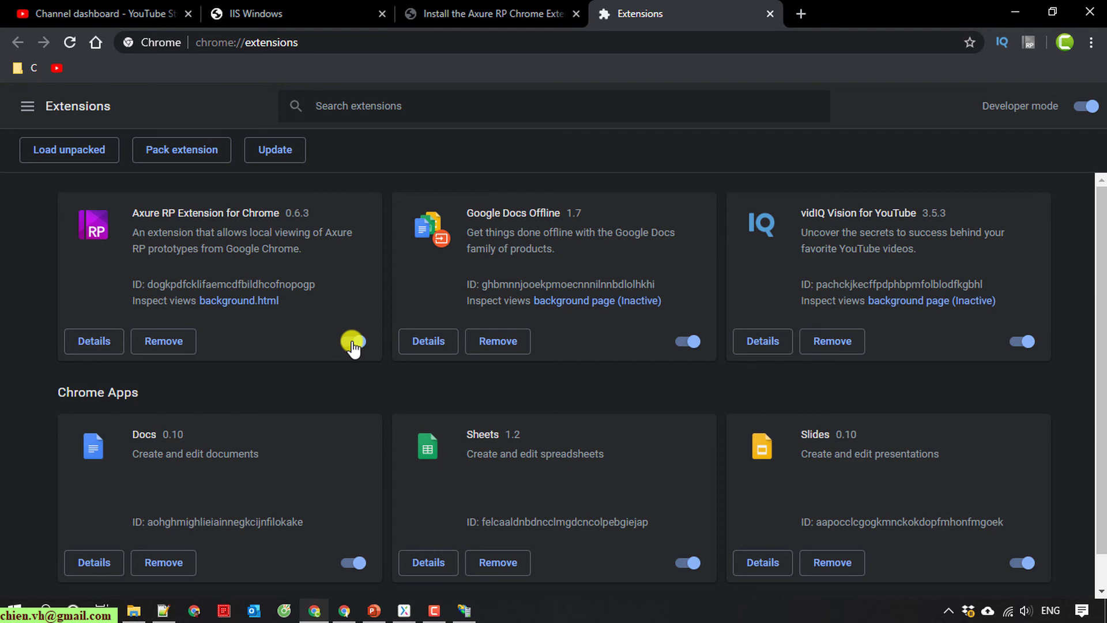
click(87, 345)
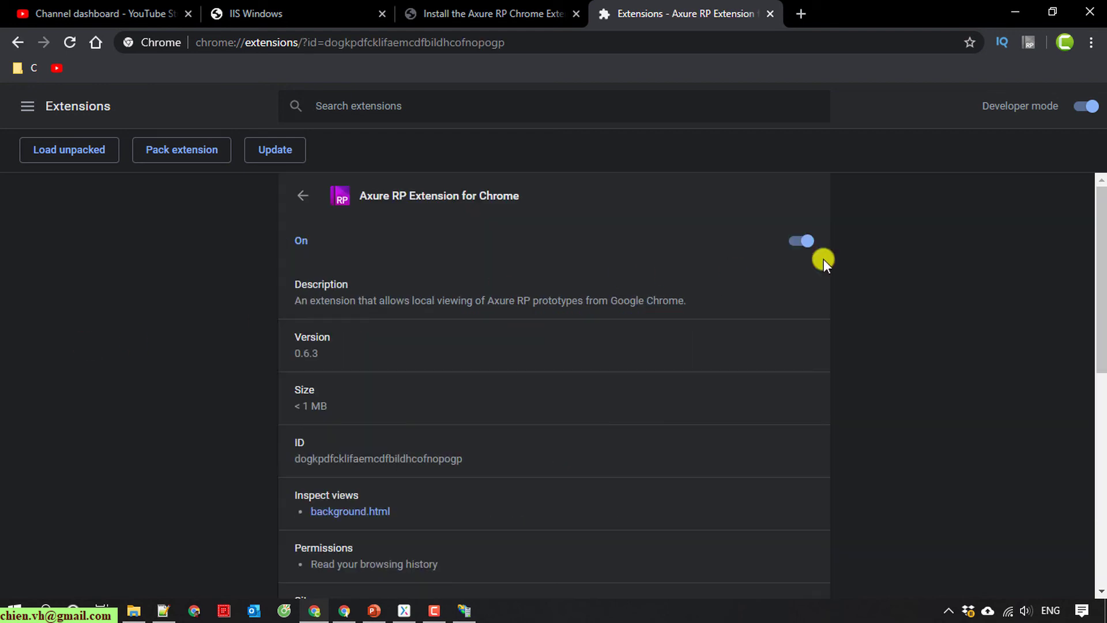
Step: Allow the Axure RP Extension access to file URLs, keeping its incognito access off
scroll(712, 336, down, 5)
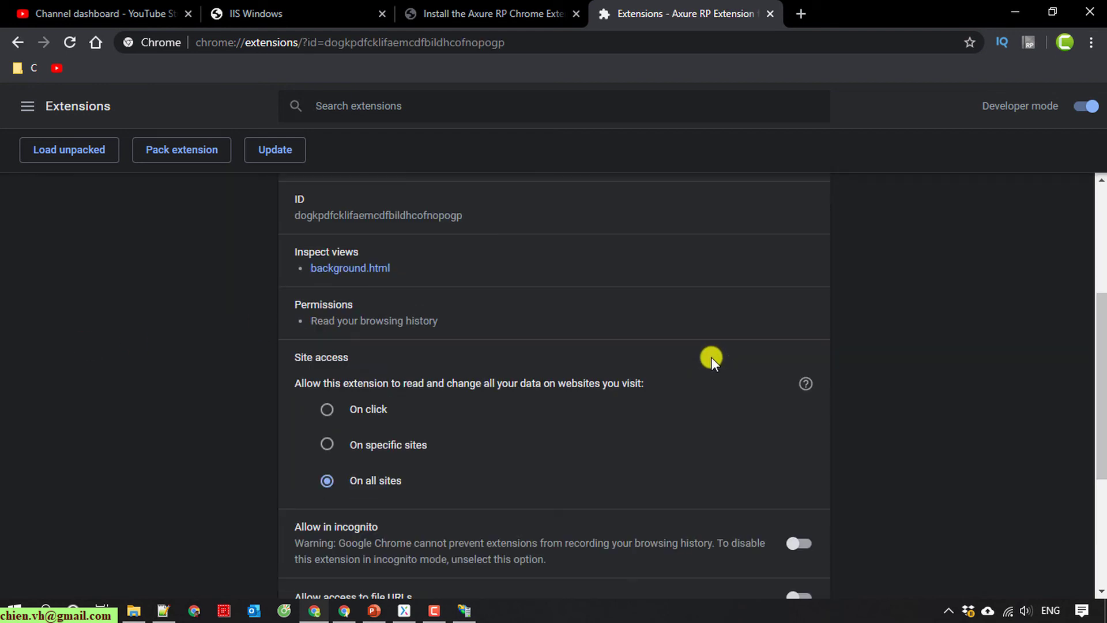
scroll(800, 455, down, 3)
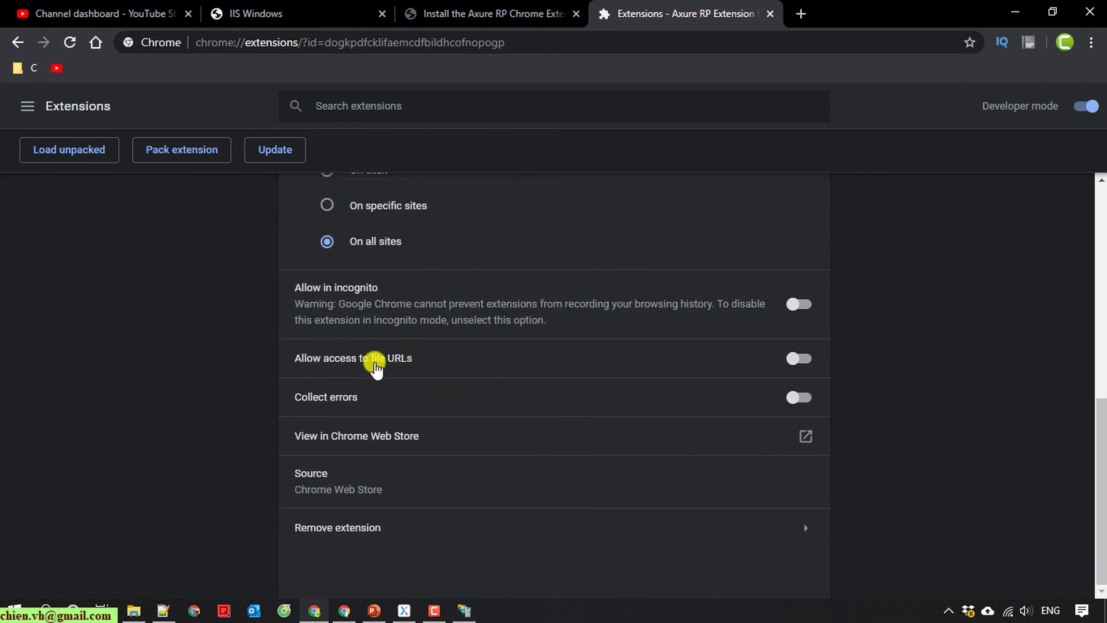
click(806, 364)
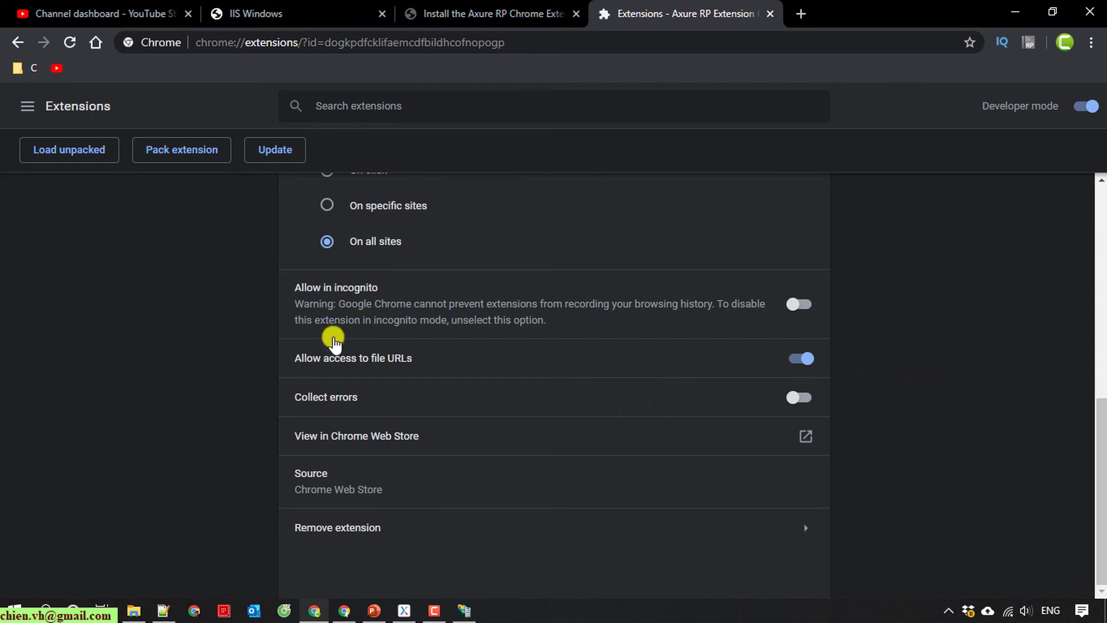
click(806, 306)
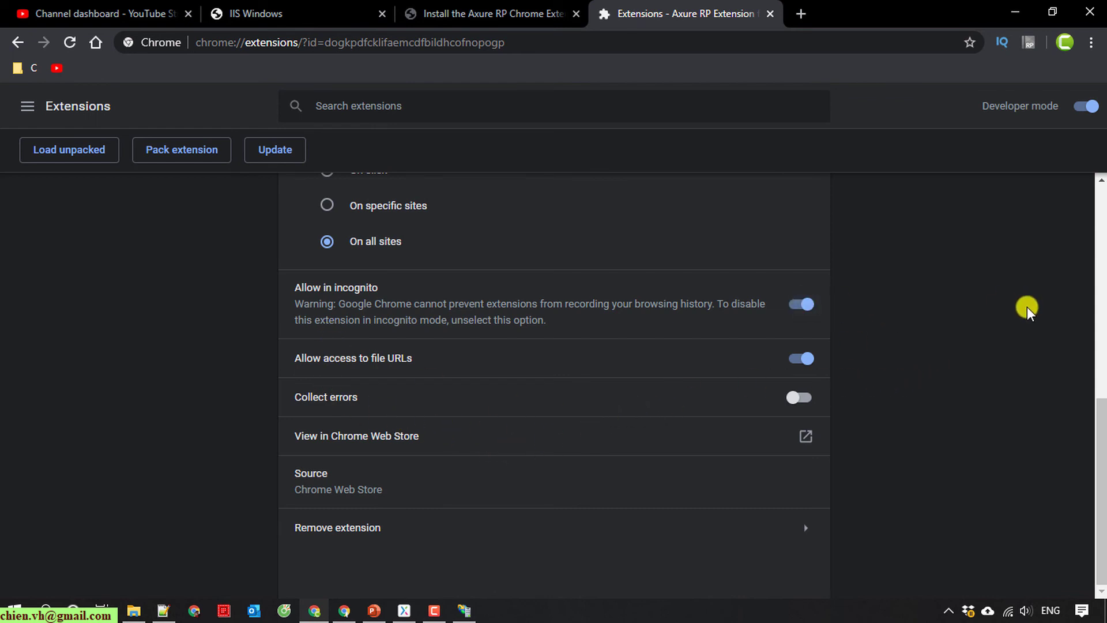
click(802, 305)
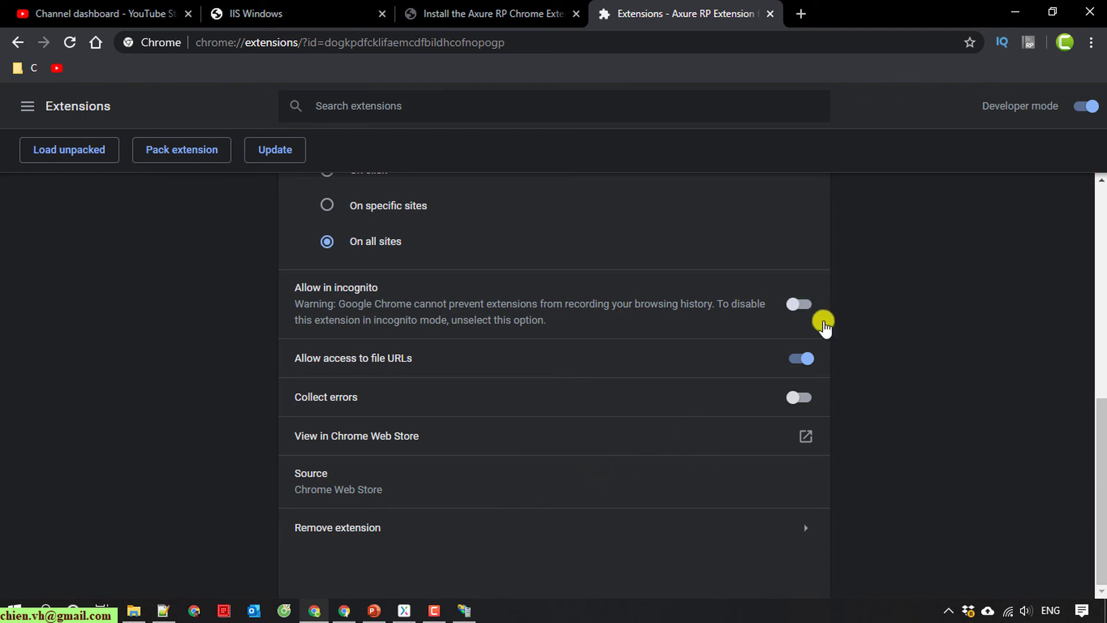
Step: Close the extension details page and the Axure RP extension installation page in Chrome
scroll(823, 321, up, 10)
middle_click(711, 6)
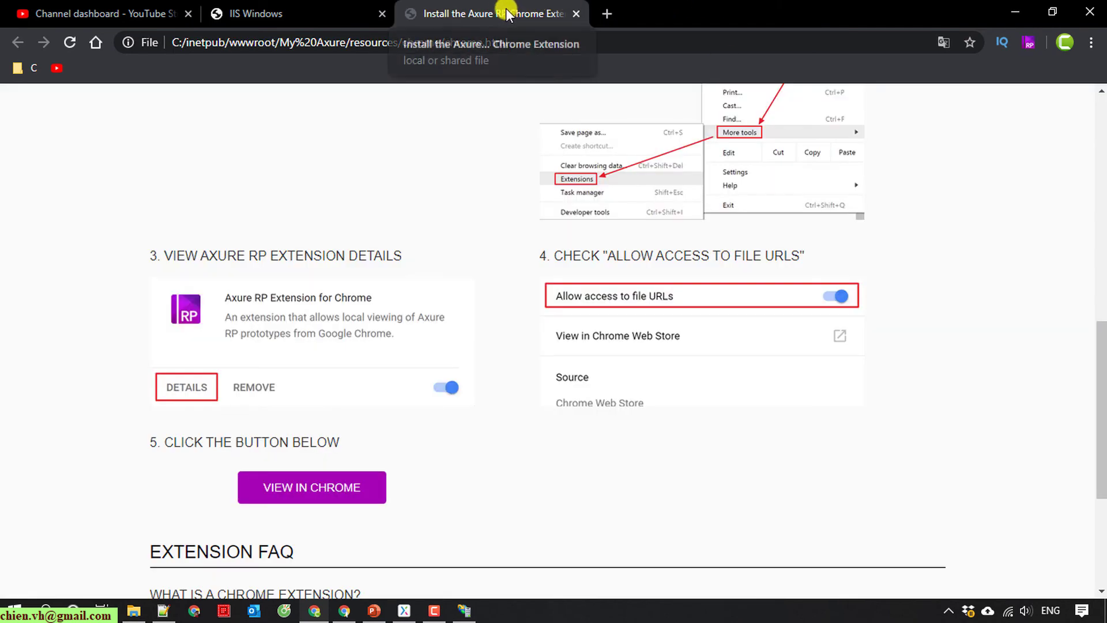
middle_click(501, 8)
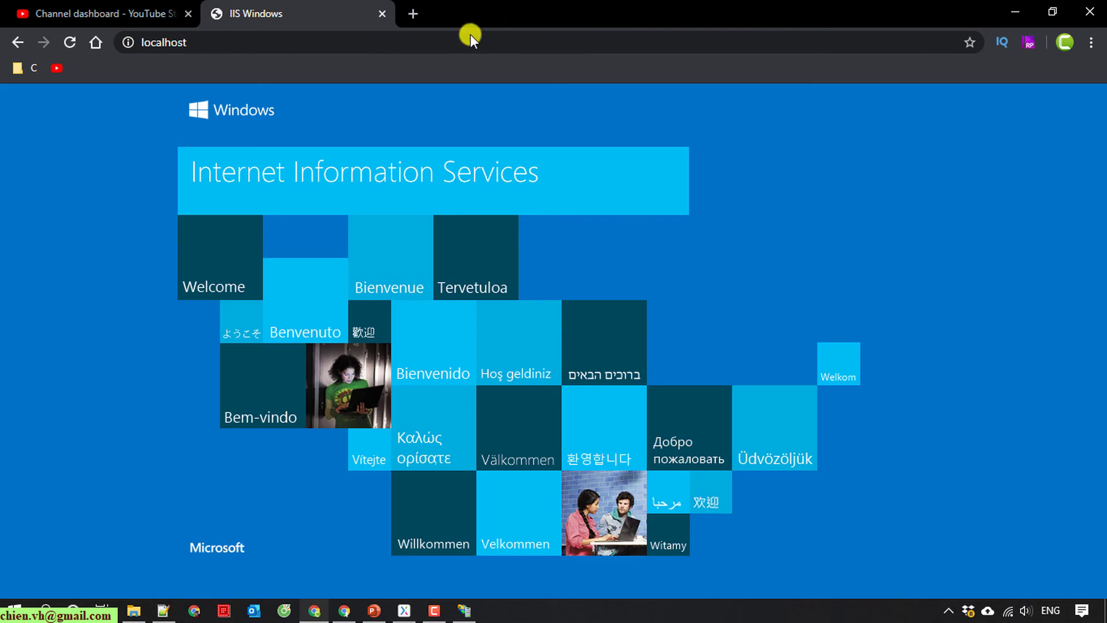
Step: Switch to IIS Manager, browse the axure.local site on *:80 (http), and dismiss the page translation offer
click(466, 611)
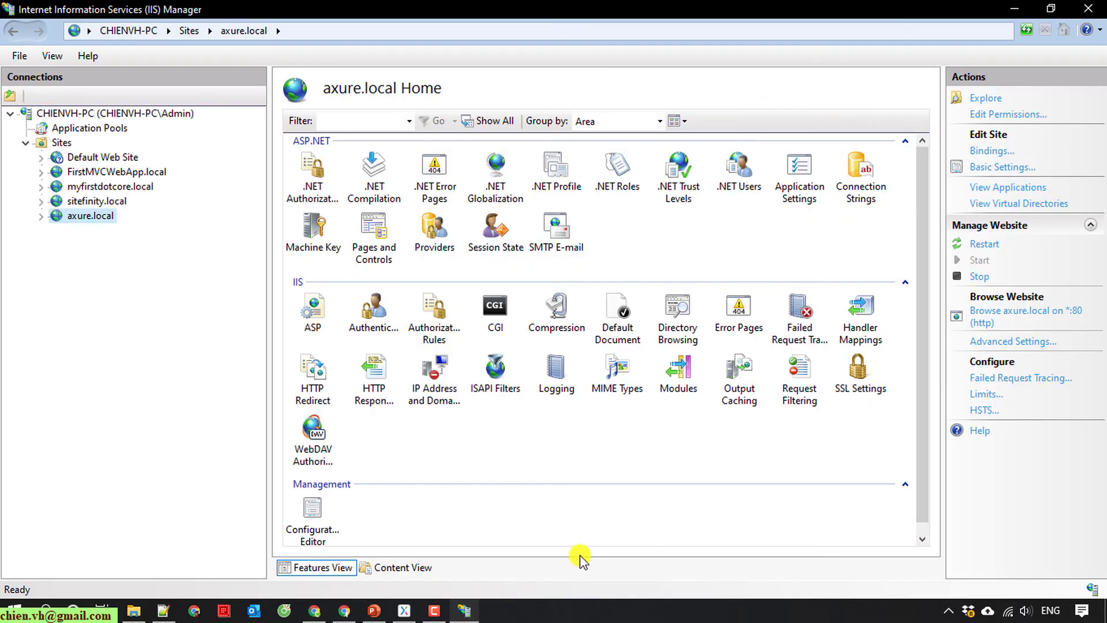
click(1027, 318)
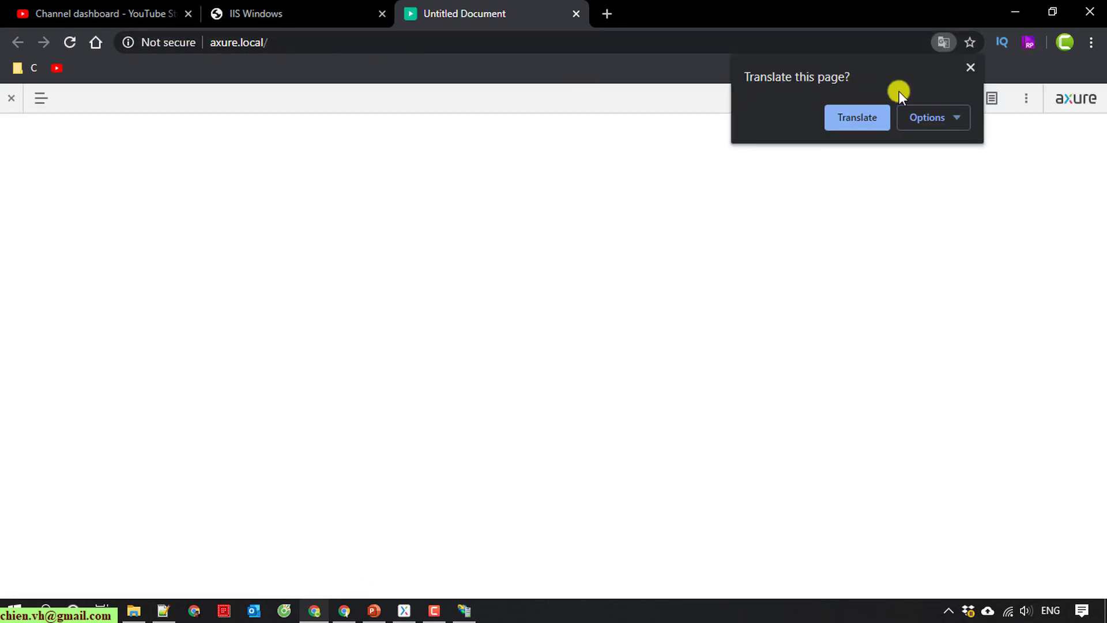
click(970, 67)
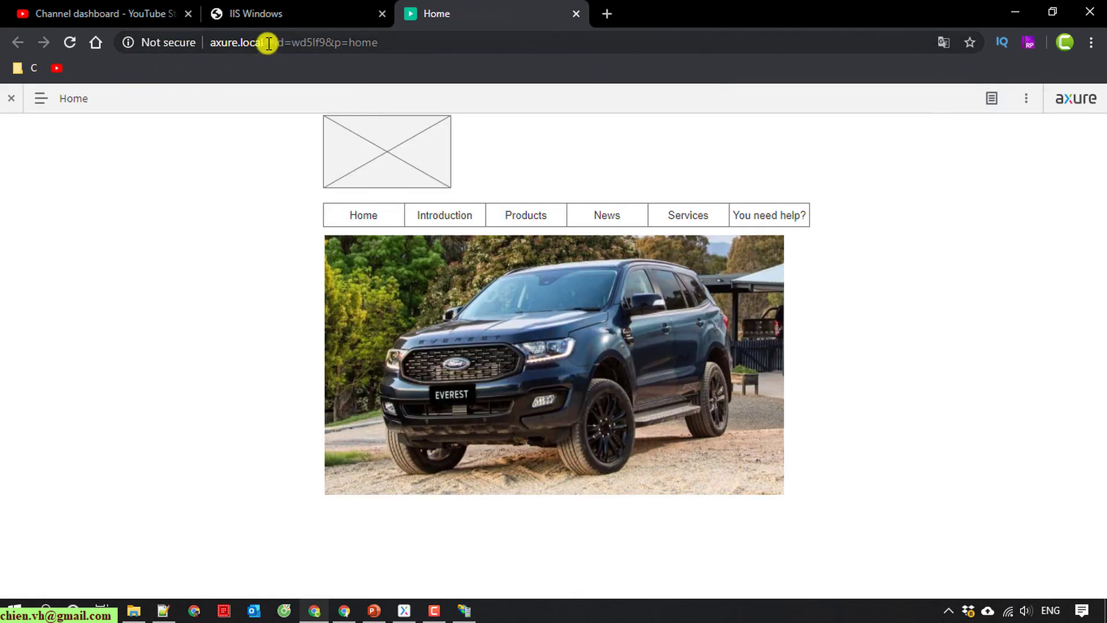
Step: Remove the page parameters from the address and load the prototype from the bare axure.local address
drag(266, 42, 669, 64)
key(BackSpace)
key(Return)
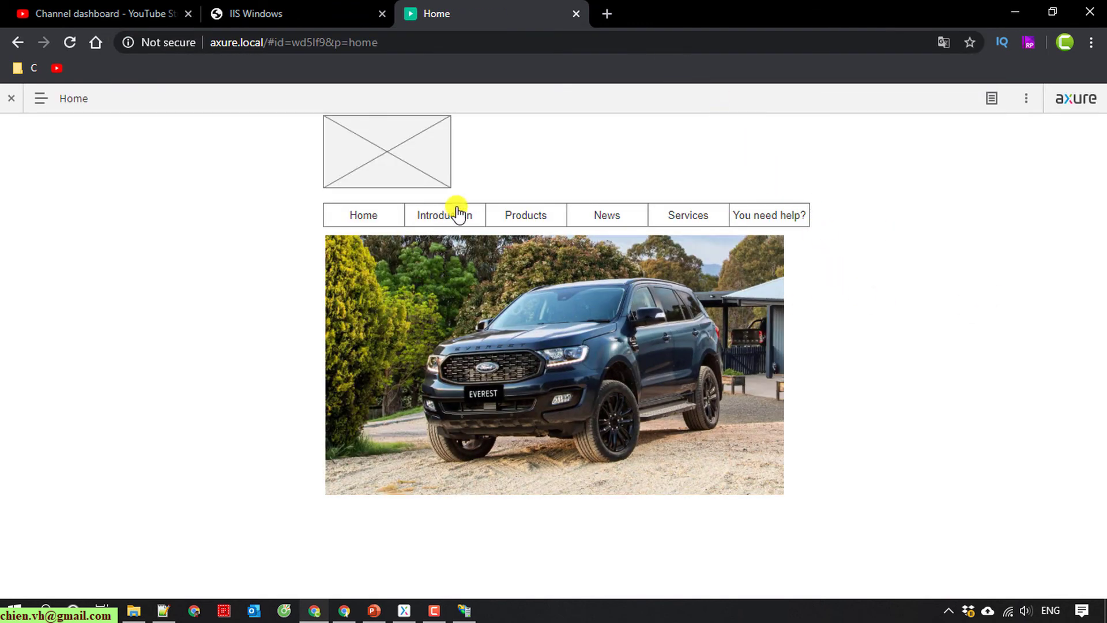
Step: Test the prototype's navigation by visiting the News, Services, You need help?, Products and Introduction pages, returning to Home
click(607, 216)
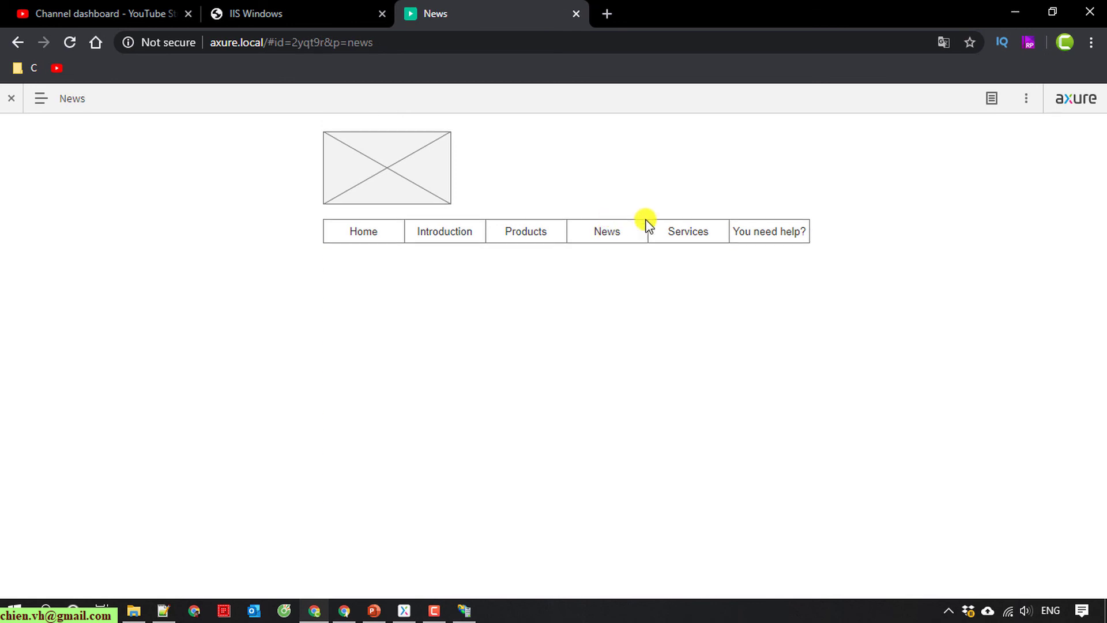
click(695, 232)
click(785, 237)
mouse_move(580, 252)
click(528, 234)
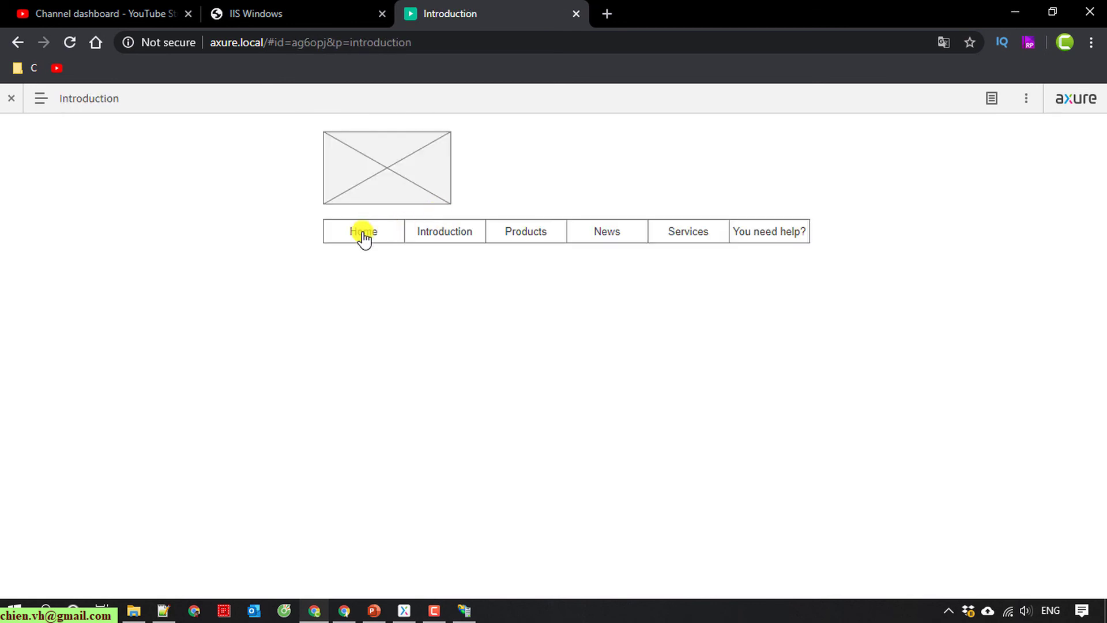
click(373, 232)
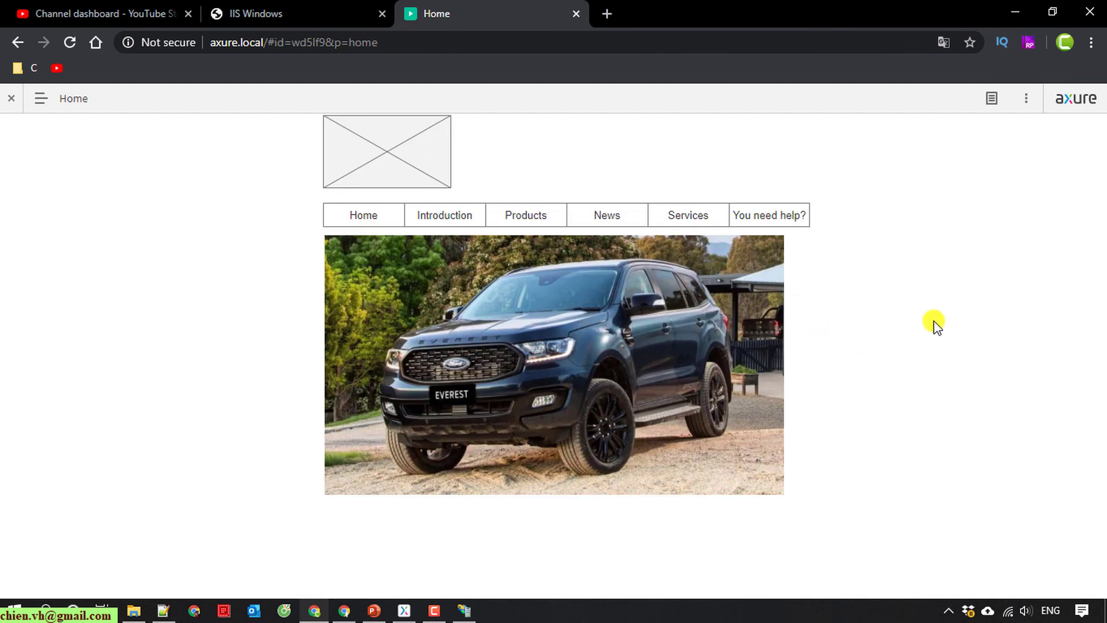